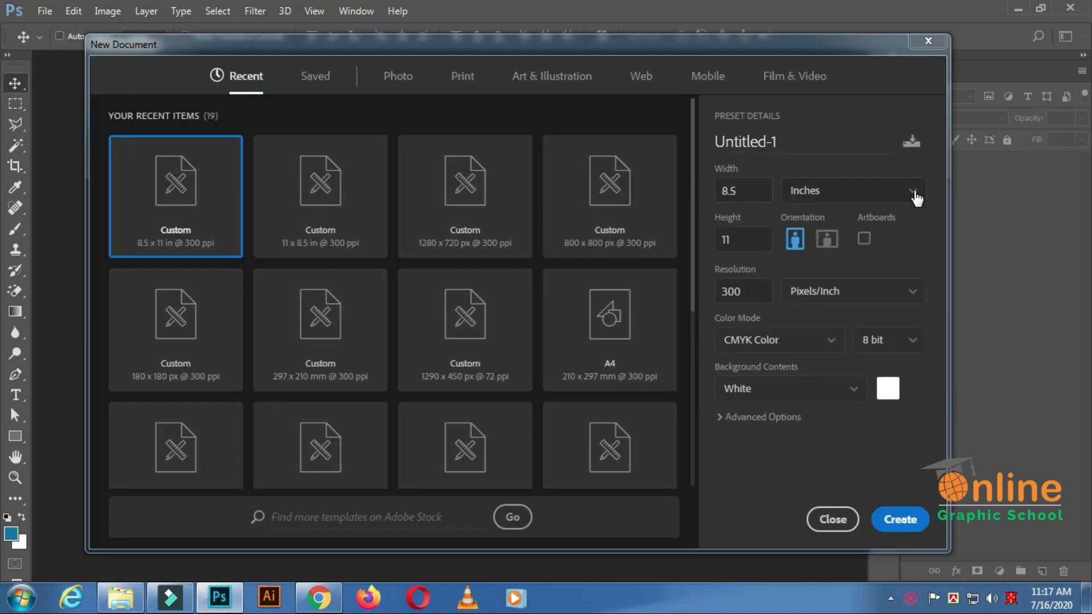
Create a CMYK document named Flyer Design, 8.5 x 11 inches at 300 pixels/inch with a white background.
click(914, 192)
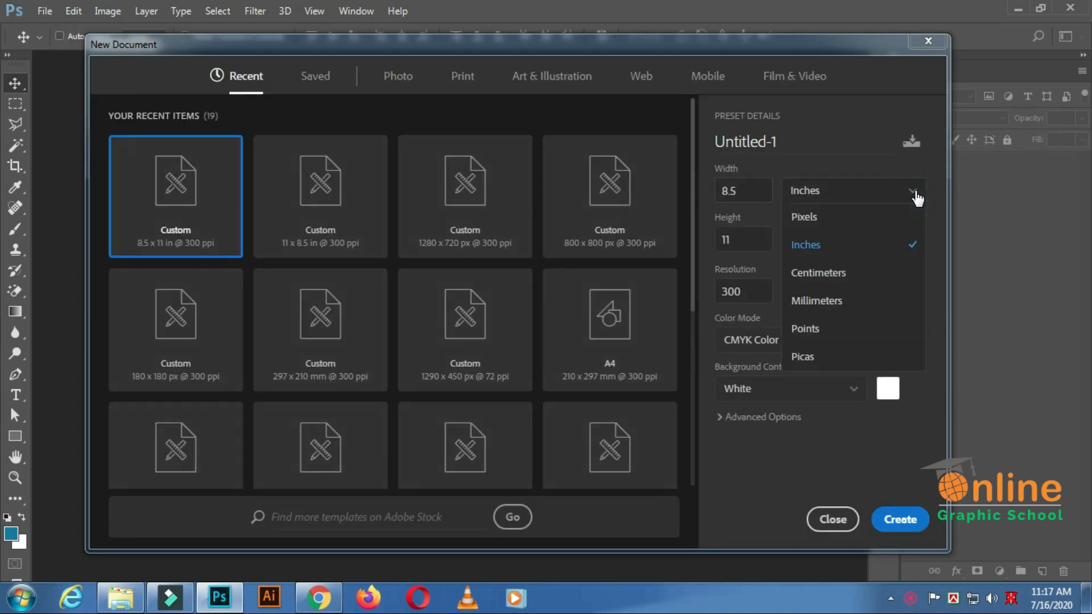
click(819, 246)
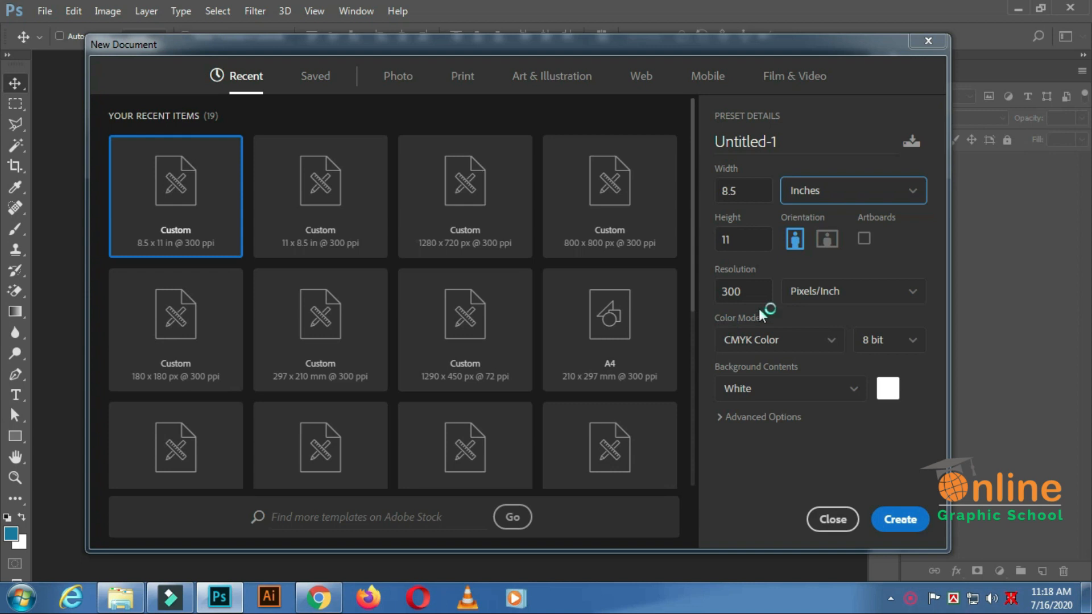
click(801, 141)
text(Flyer Design)
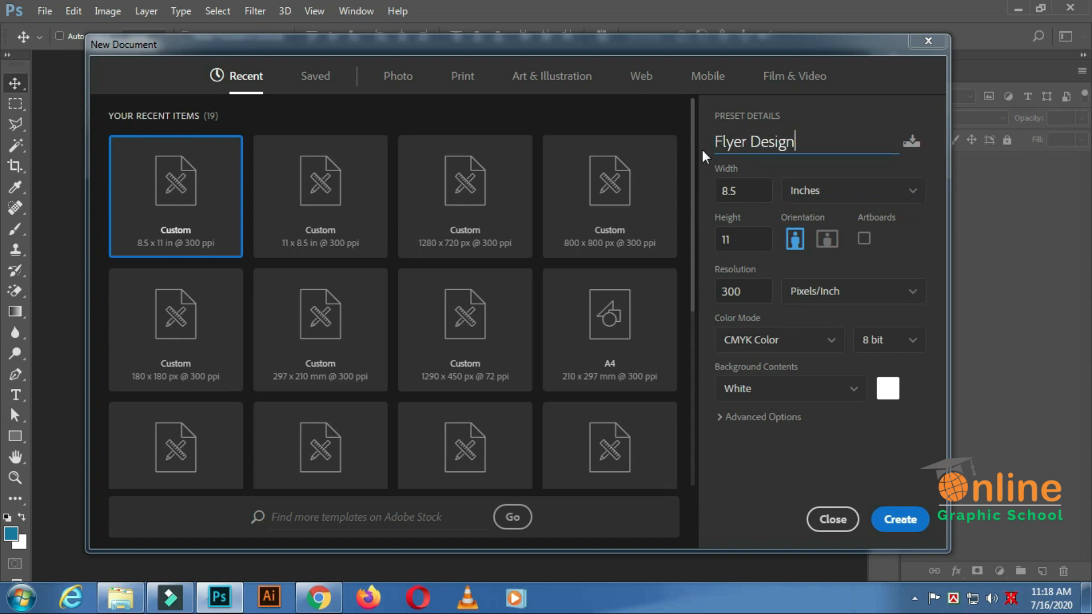
click(890, 524)
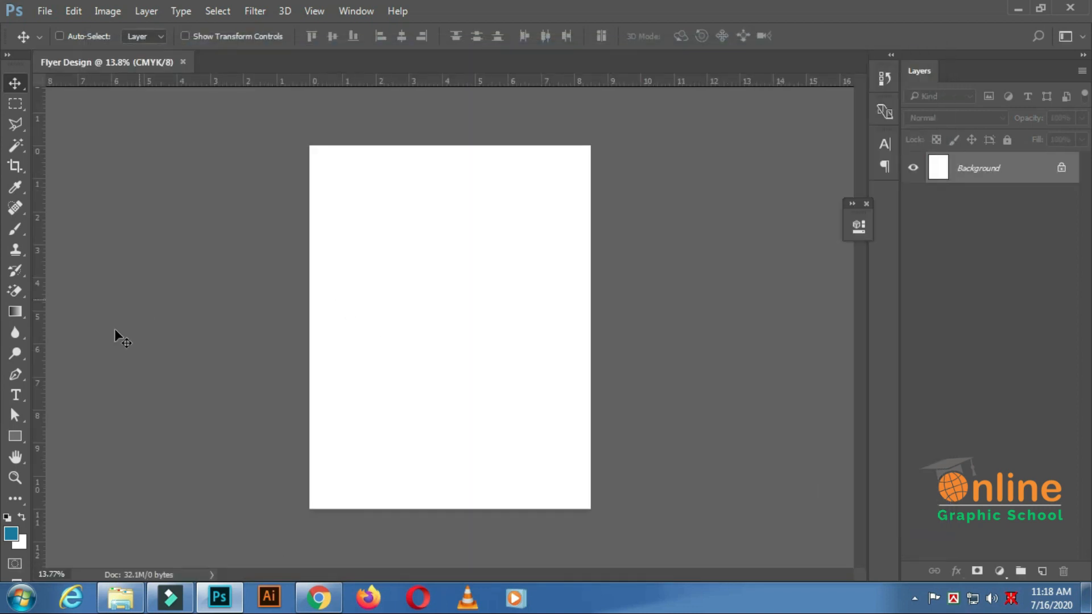
Place guides along all four edges of the page.
drag(39, 405, 311, 388)
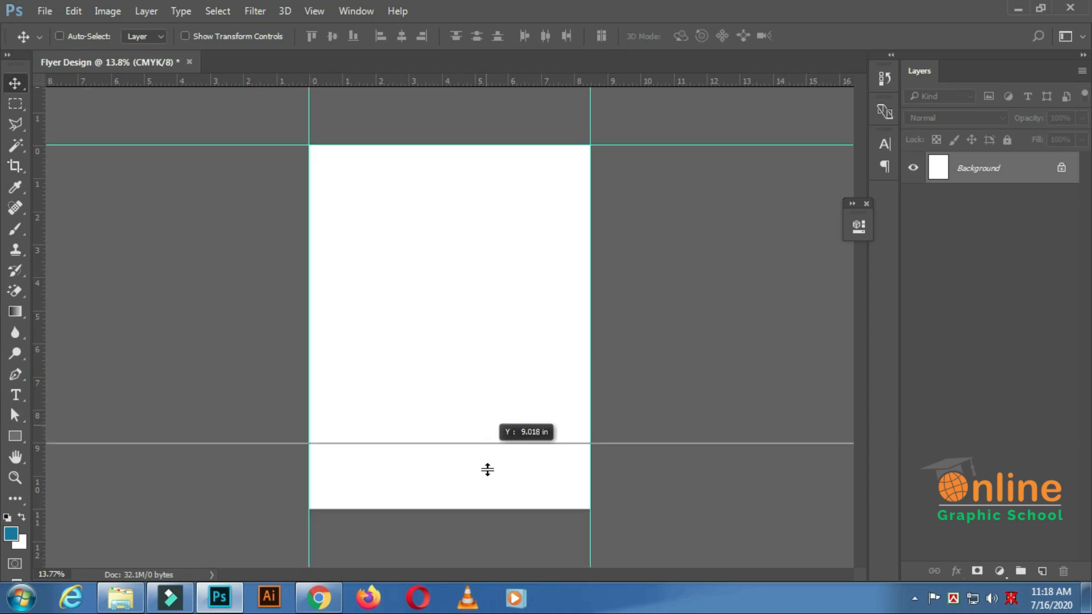
drag(487, 468, 484, 508)
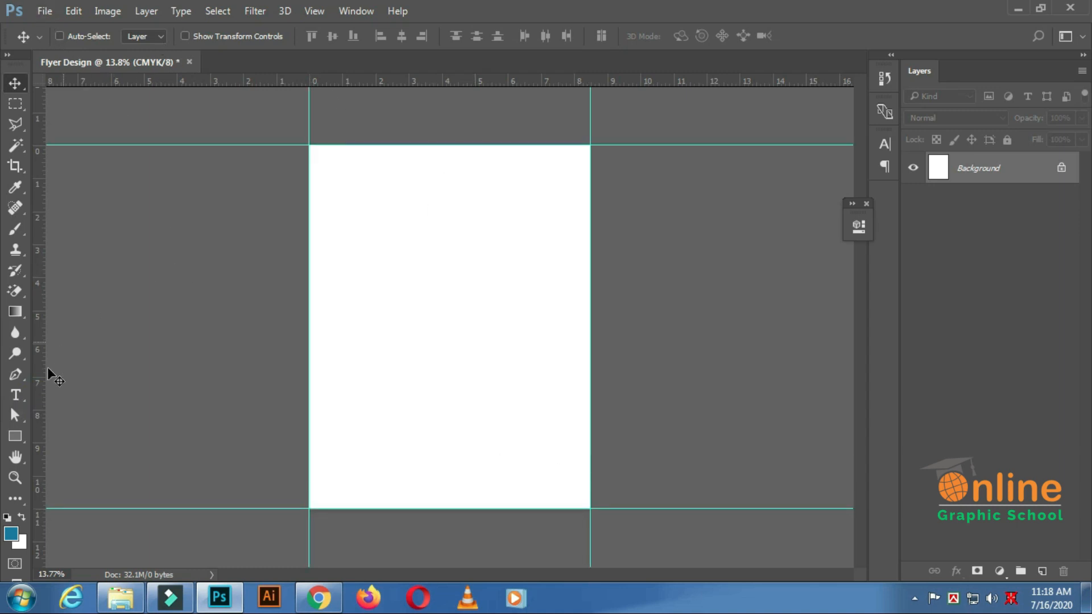
Create a rectangle shape 0.25 in wide and 0.25 in high to serve as a margin gauge.
click(16, 435)
click(424, 288)
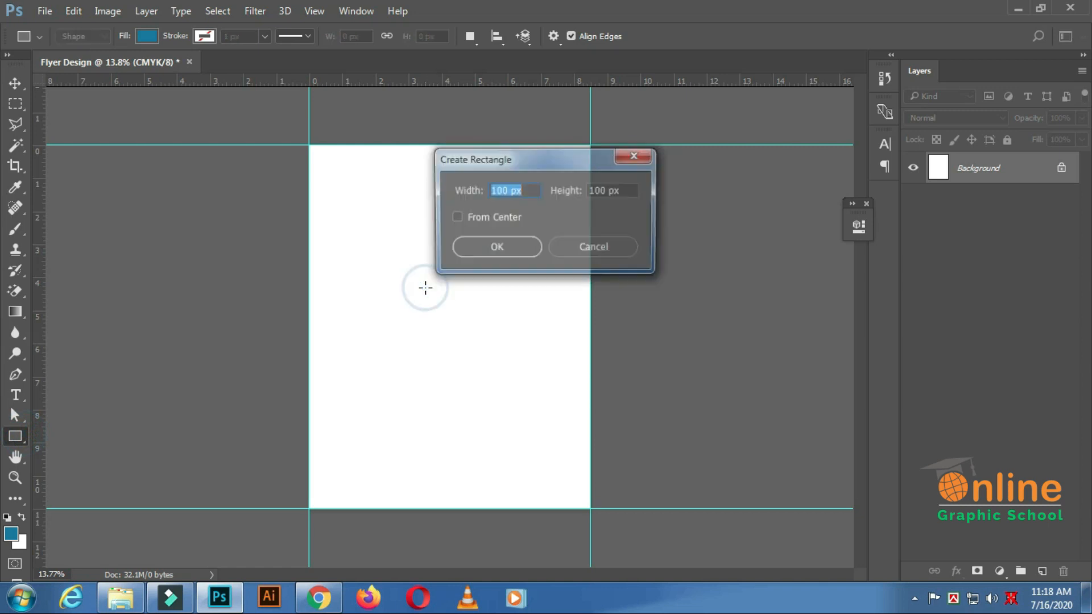
text(.250in)
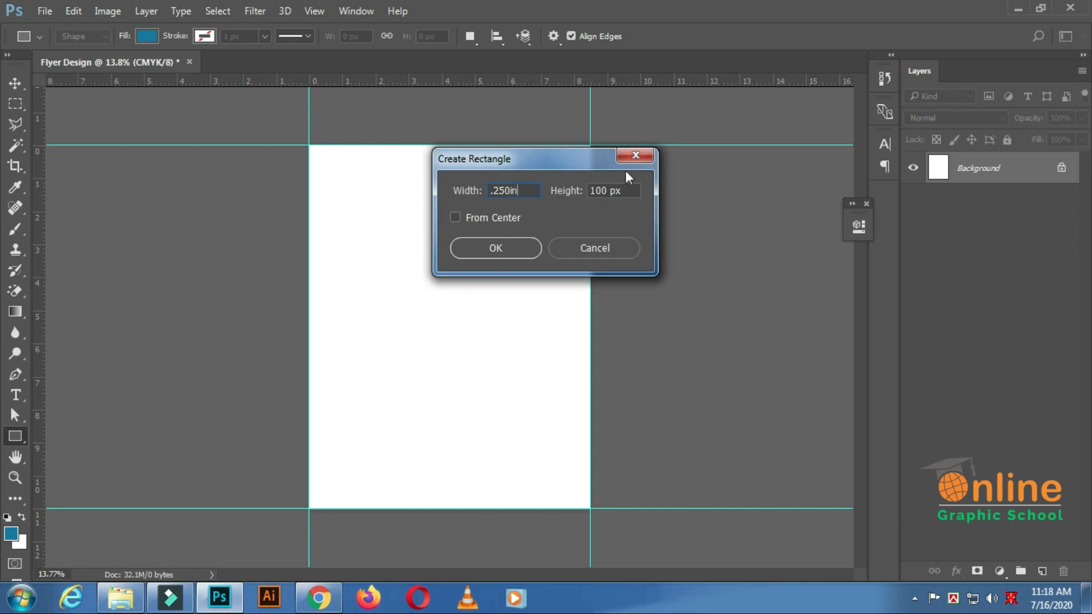
drag(627, 186, 572, 199)
text(.250in)
key(Return)
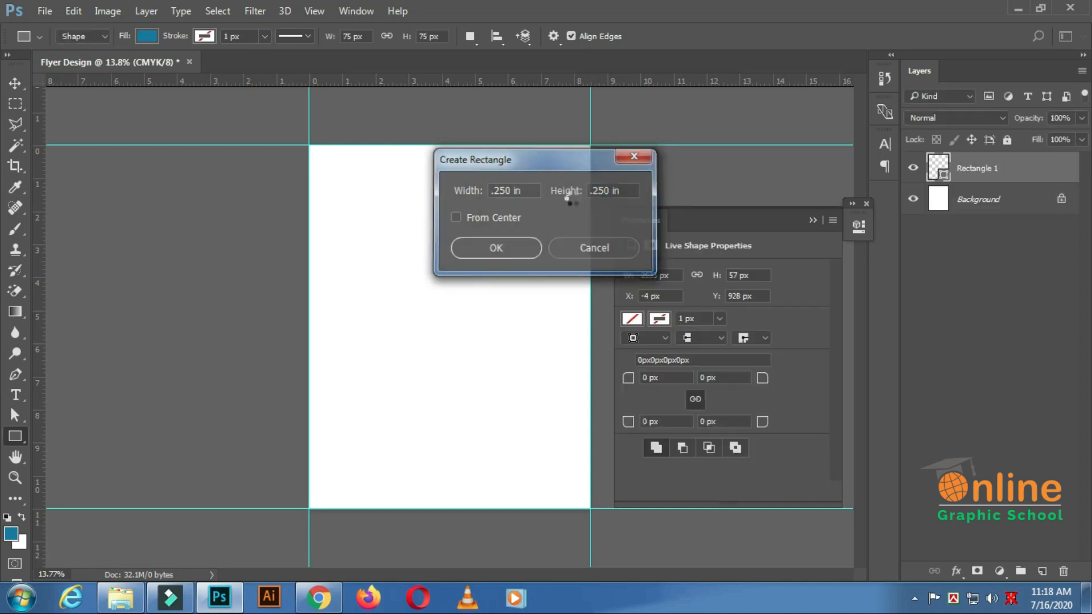
click(816, 219)
Move the small blue square into the page's top-left corner, flush with the edge guides.
scroll(358, 207, up, 3)
scroll(376, 124, up, 1)
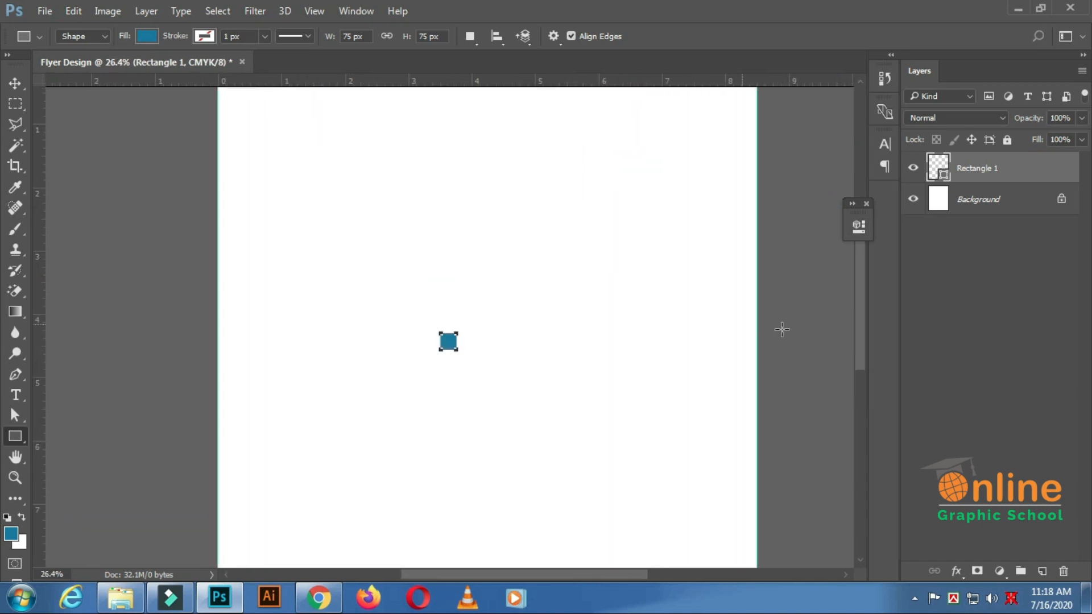
drag(859, 359, 858, 336)
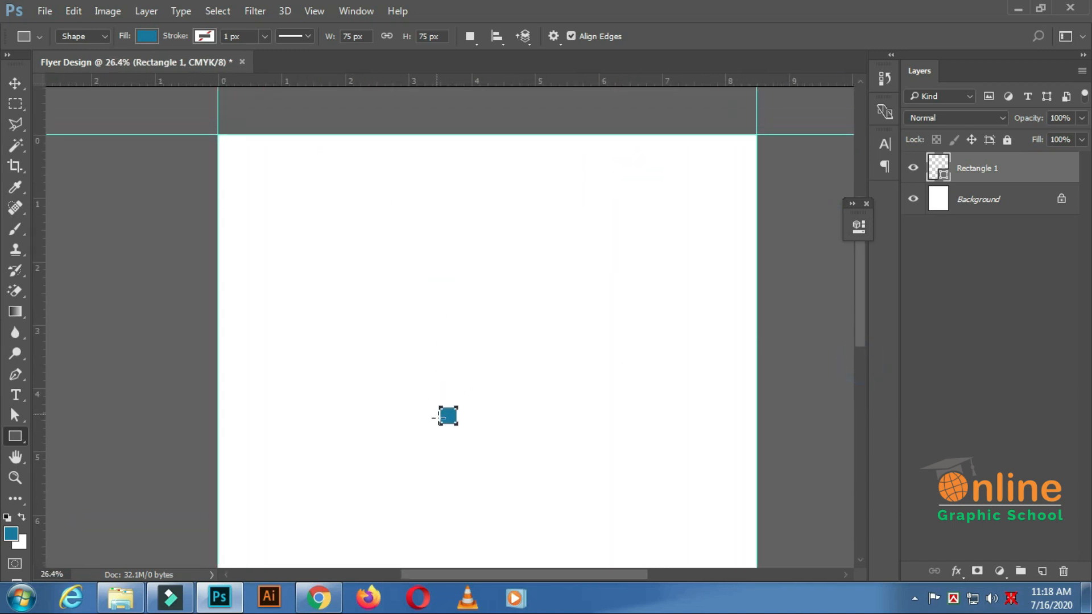
click(15, 84)
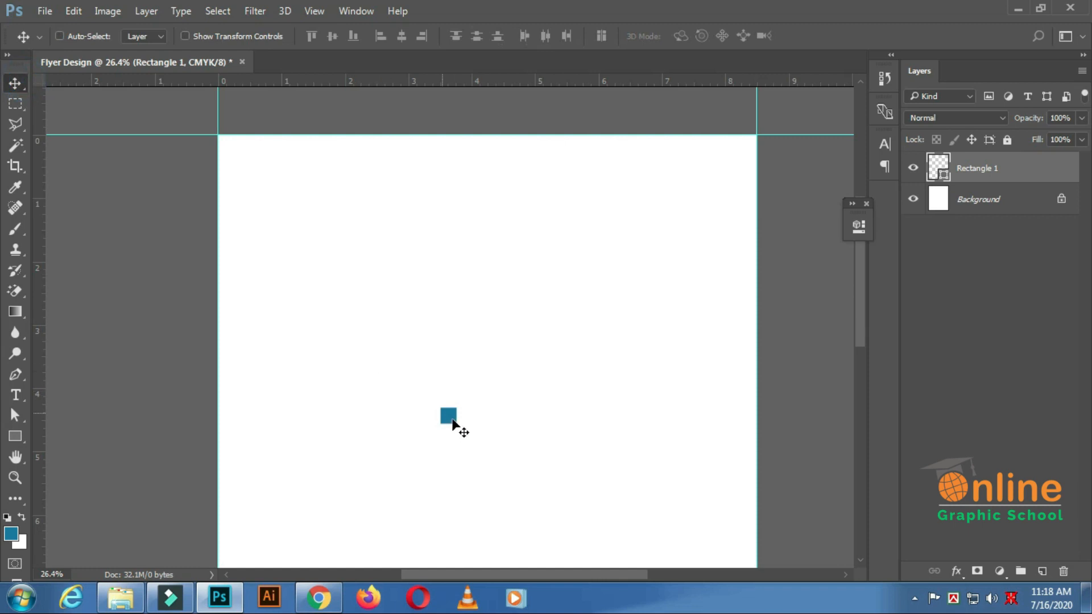
drag(449, 419, 223, 146)
Add a vertical and a horizontal guide along the blue square's inner edges for the left and top margins.
scroll(224, 146, up, 6)
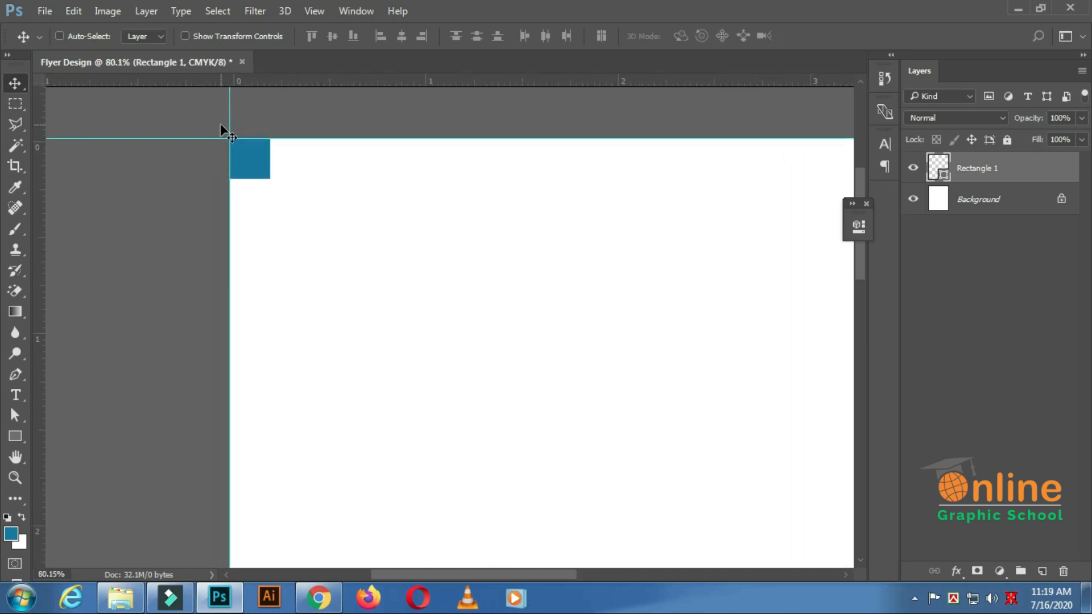
drag(122, 373, 339, 370)
click(375, 71)
drag(366, 145, 373, 250)
scroll(373, 251, down, 15)
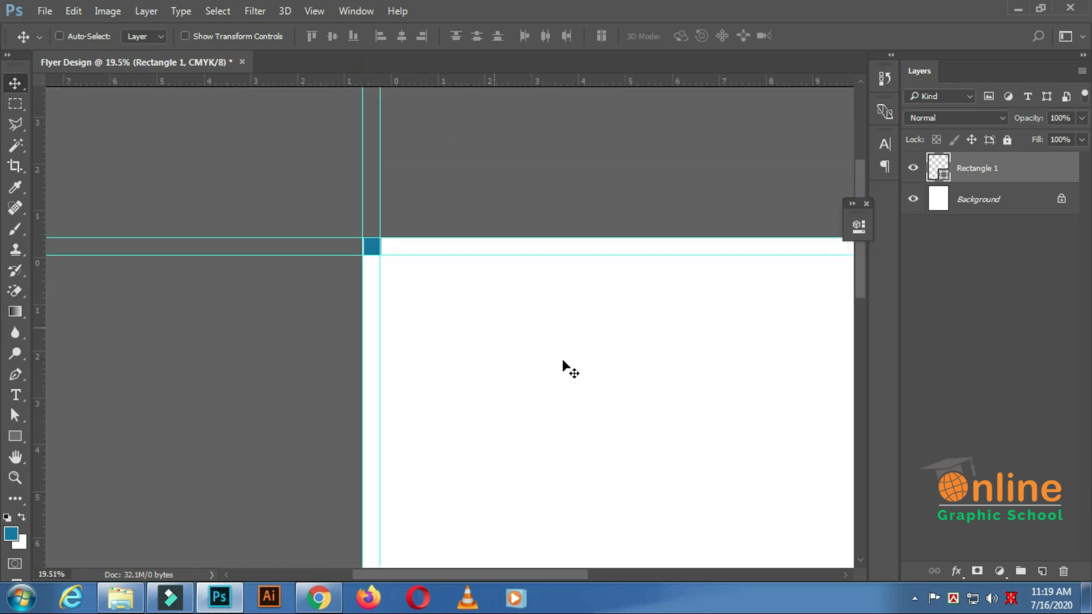
Move the square to the page's bottom-right corner and add guides along its inner edges for the bottom and right margins.
scroll(516, 304, up, 1)
drag(304, 142, 594, 520)
scroll(631, 544, up, 8)
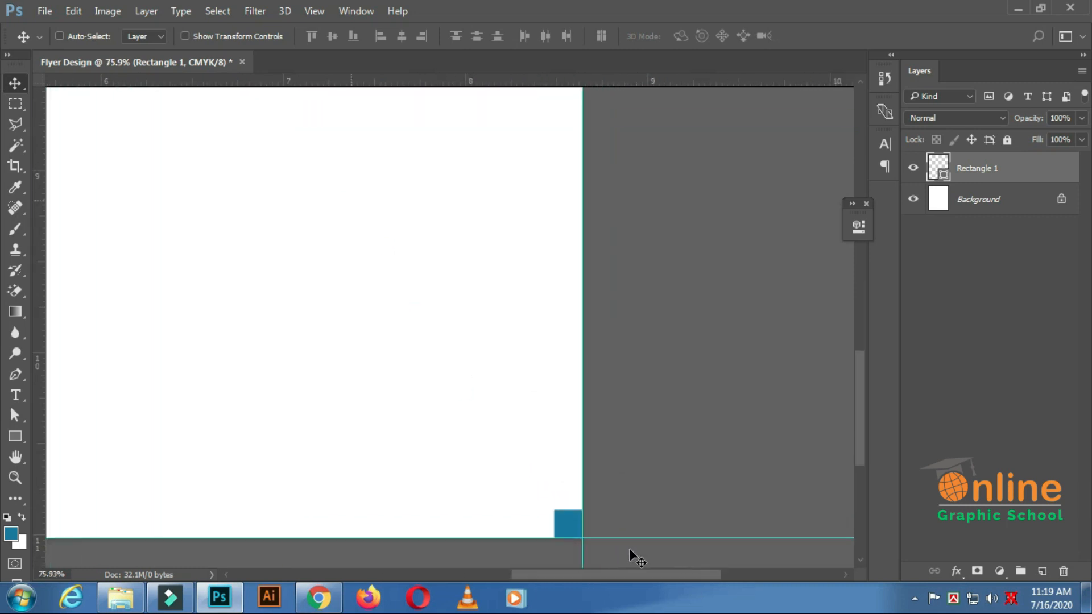
scroll(631, 556, up, 5)
drag(460, 86, 395, 374)
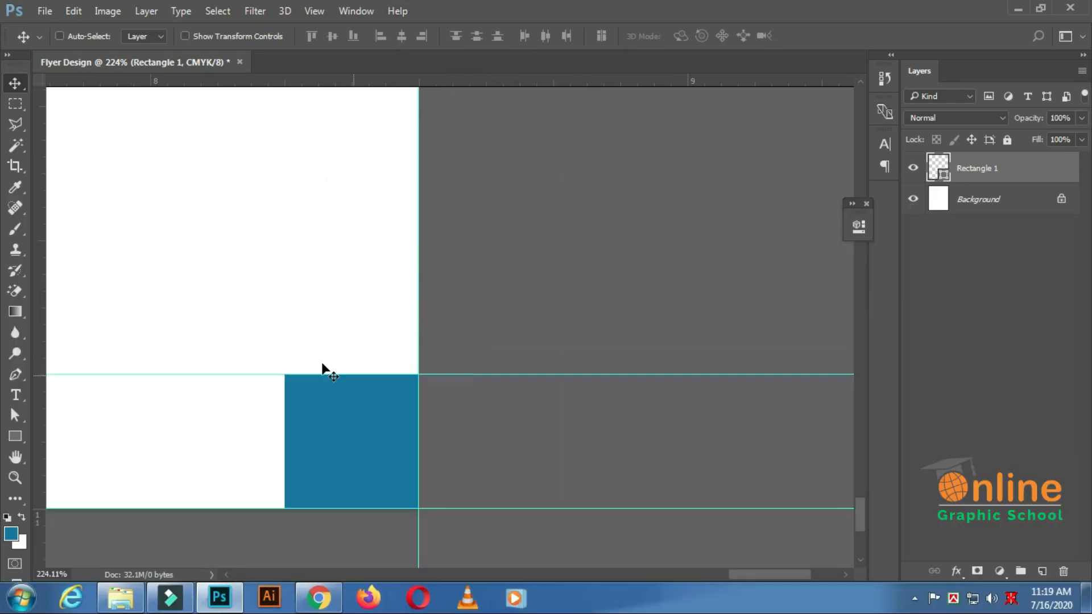
drag(37, 403, 284, 393)
scroll(284, 392, down, 5)
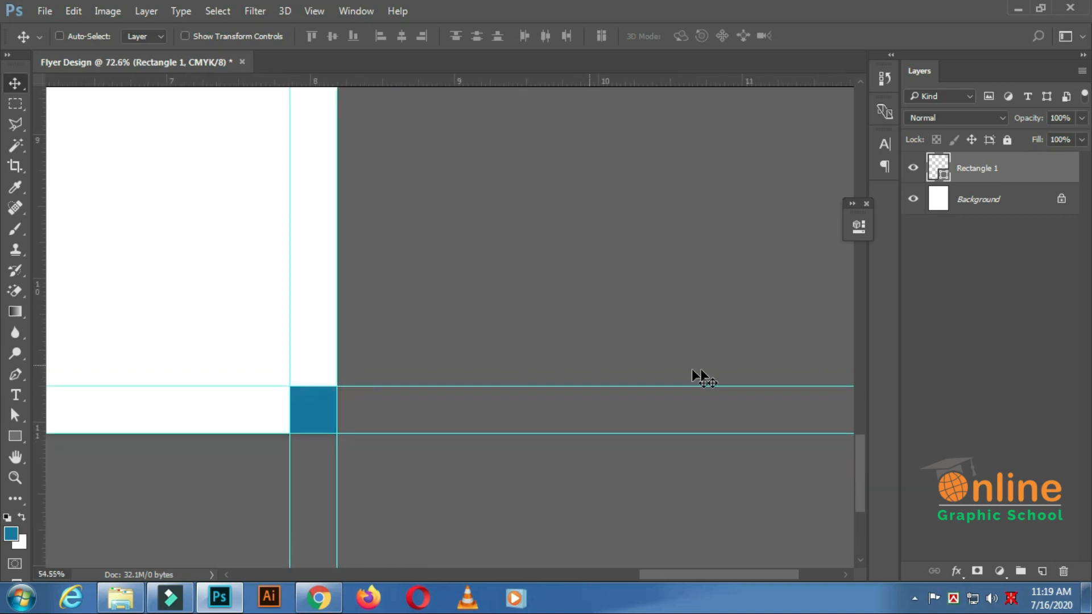
Delete the small square's layer.
drag(1033, 175, 1063, 572)
scroll(450, 336, down, 4)
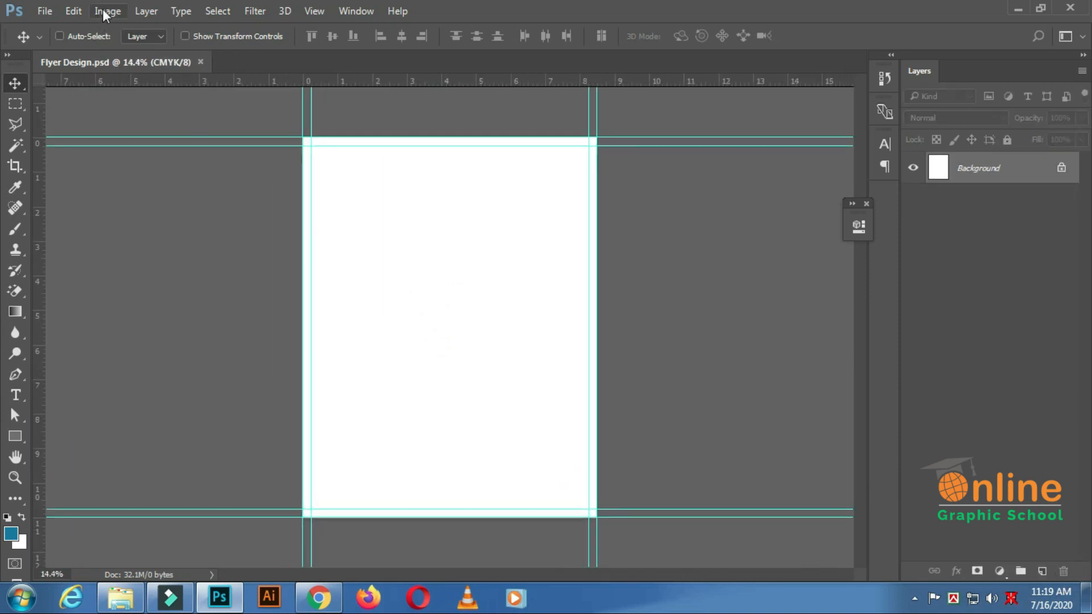
Enlarge the canvas width and height from its centre, leaving a bleed of about 37 px outside the outer guides on every side.
click(104, 10)
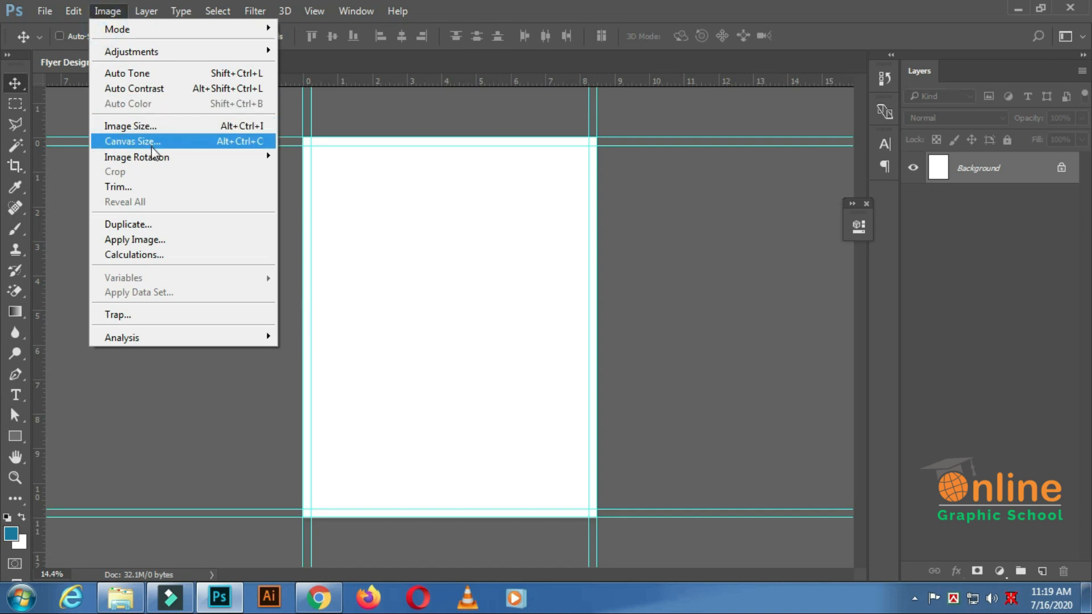
click(132, 141)
click(461, 269)
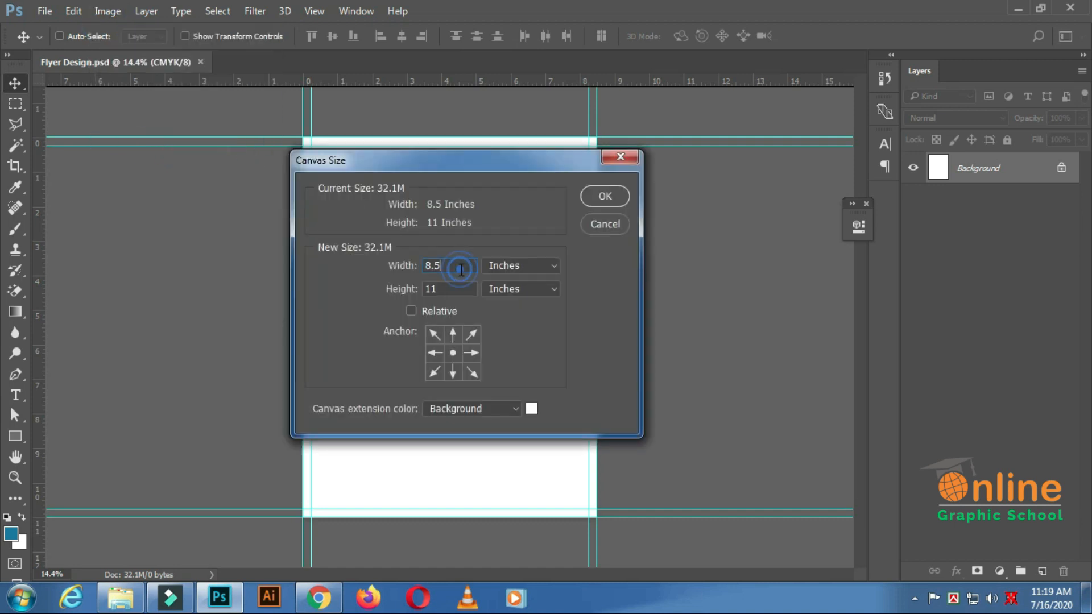
key(BackSpace)
text(7)
click(456, 293)
click(604, 197)
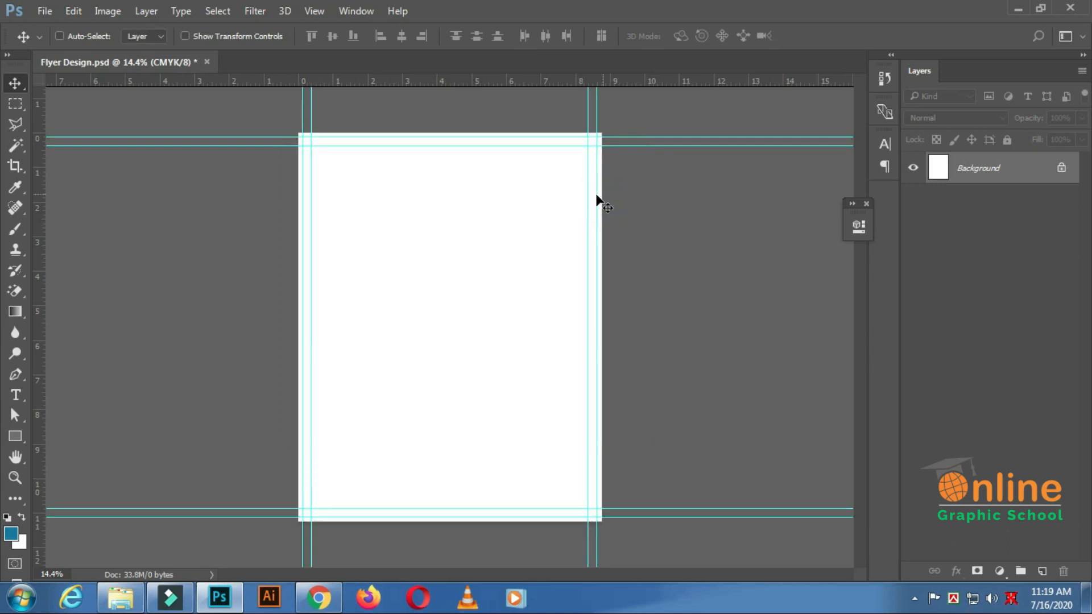
Unlock the Background layer.
scroll(290, 128, up, 2)
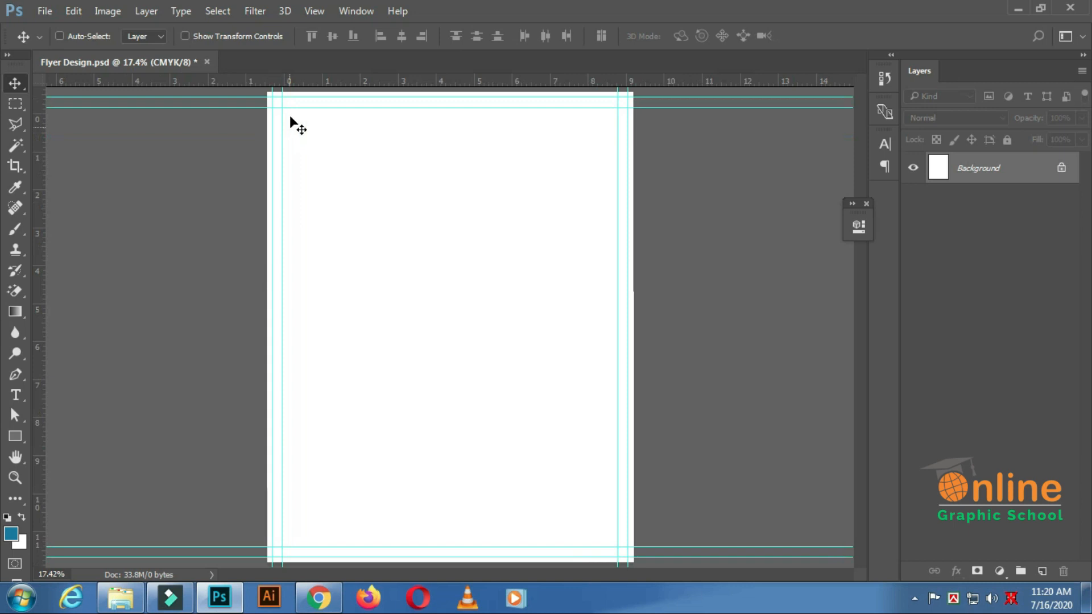
scroll(317, 170, down, 3)
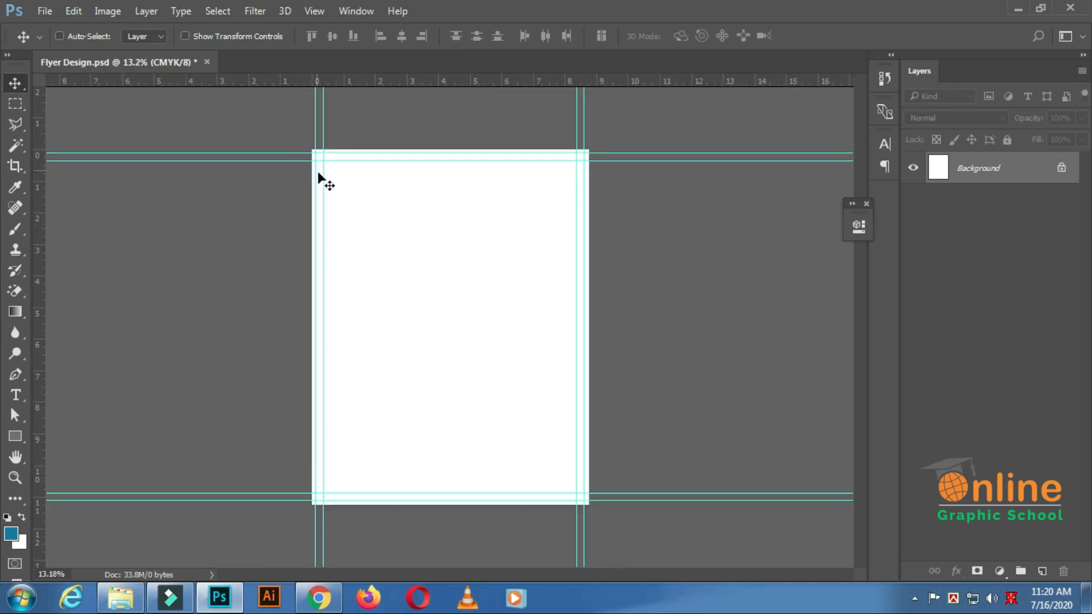
click(1061, 167)
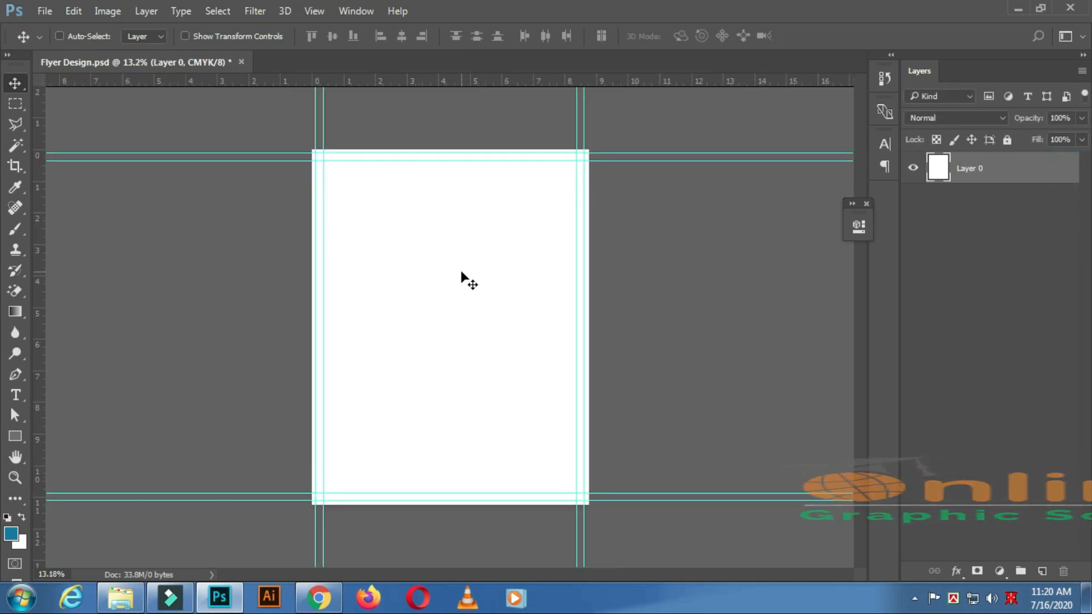
Draw a blue rectangle of 2550 x 3300 px filling the area inside the outer guides.
scroll(317, 119, up, 1)
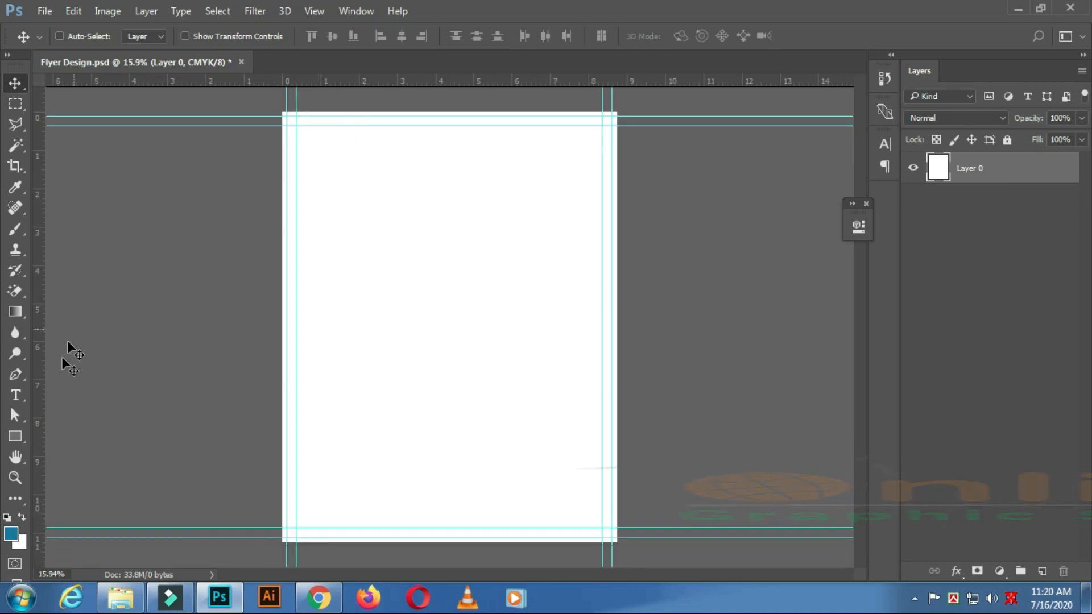
click(15, 436)
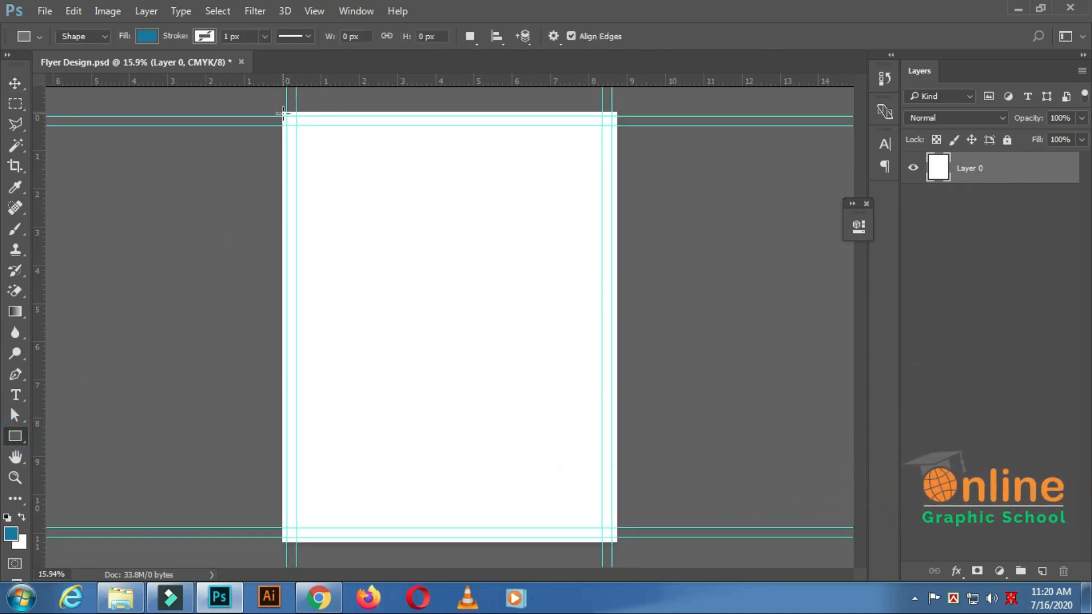
drag(287, 117, 616, 543)
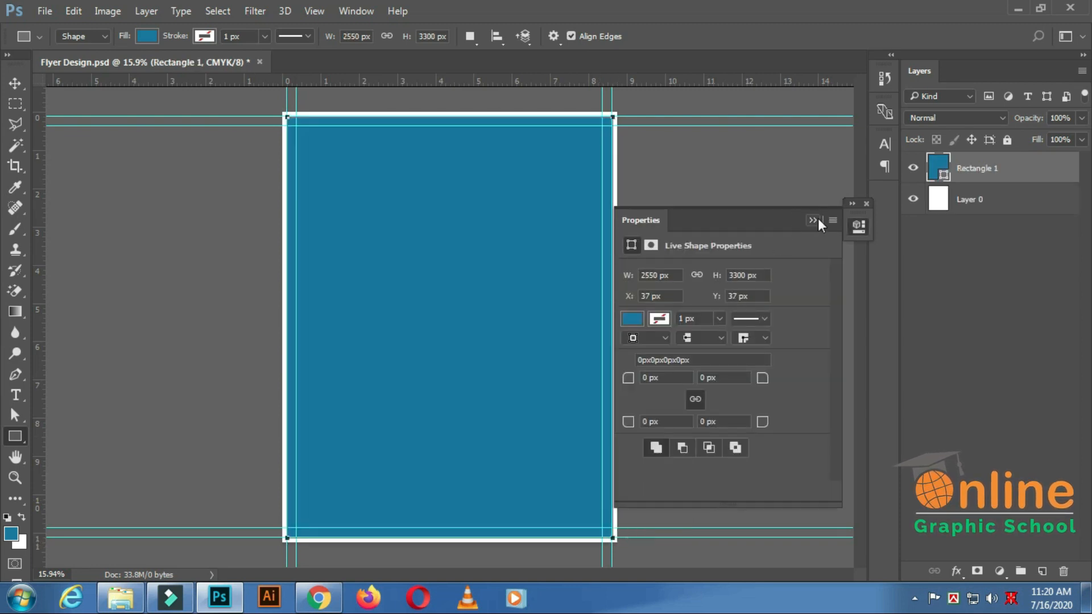
click(818, 221)
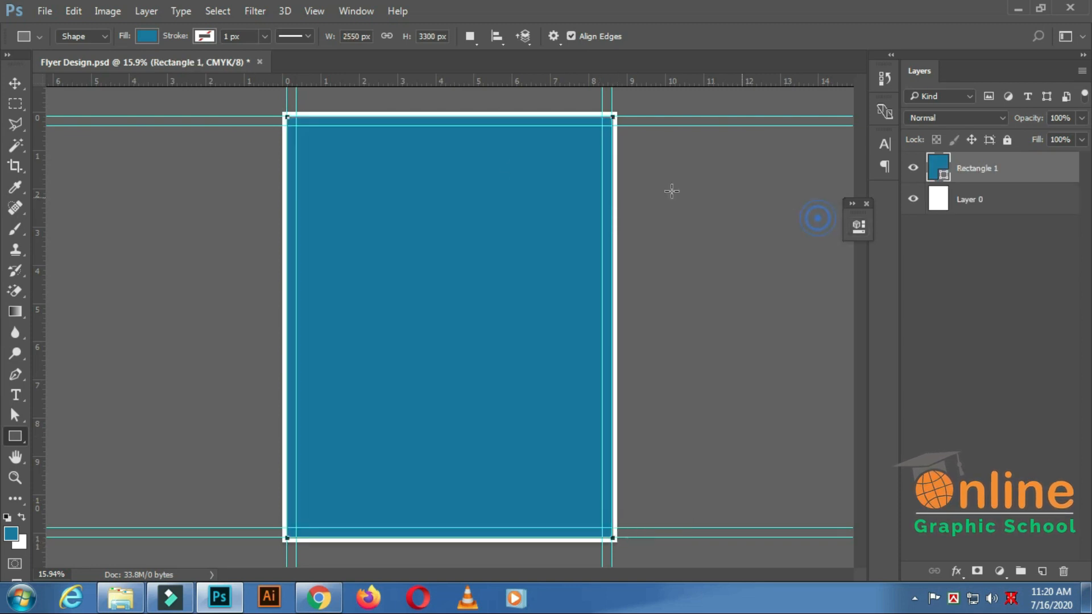
Free-transform the blue rectangle, extending its bottom-right corner to the canvas corner at 101.49% width and 101.15% height.
click(72, 11)
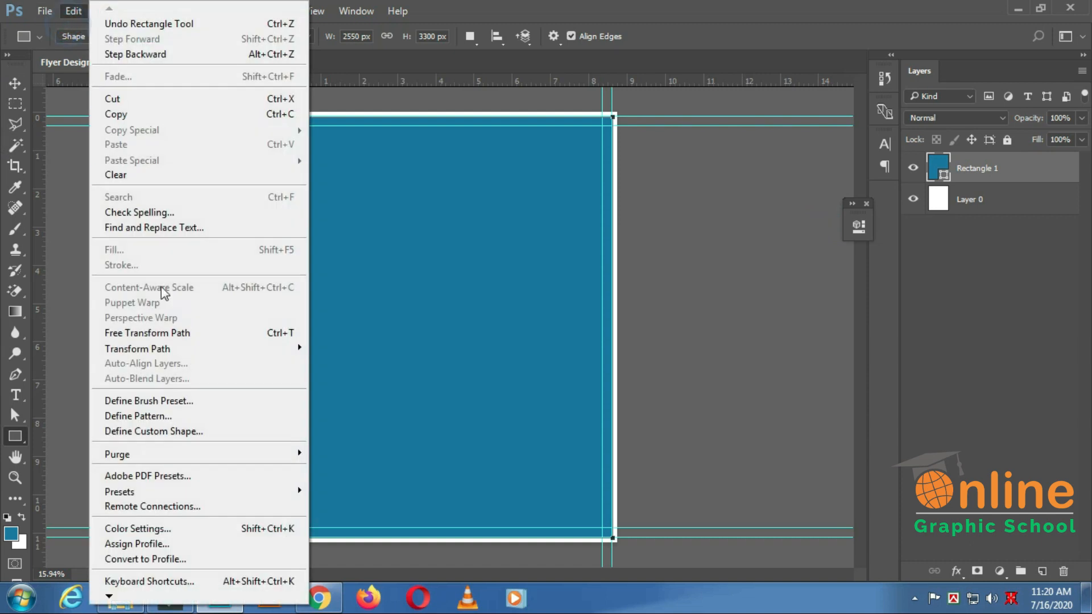
click(190, 334)
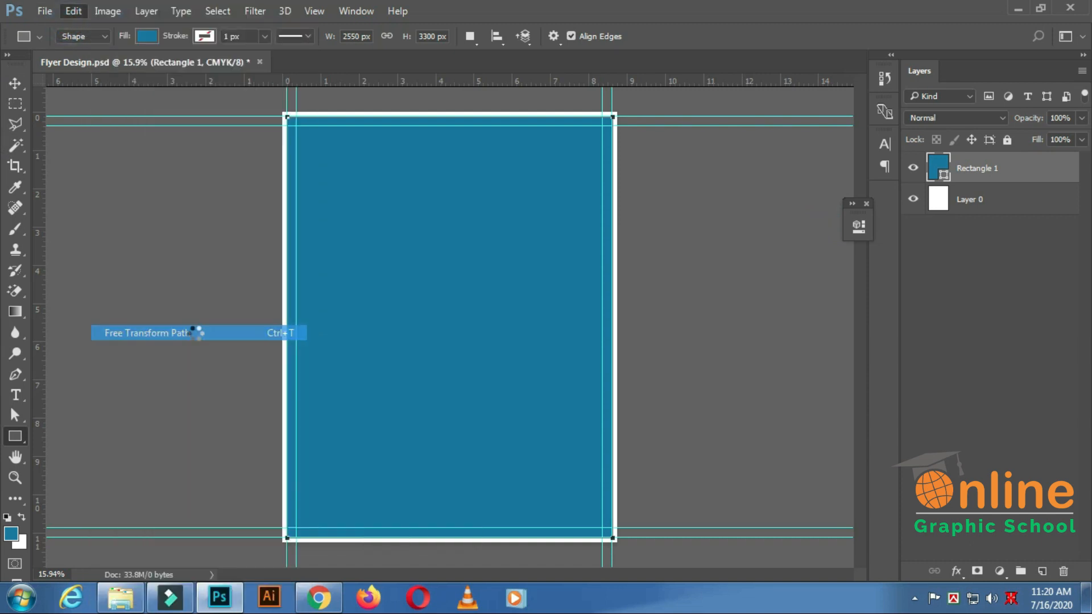
scroll(290, 319, up, 5)
scroll(315, 352, down, 5)
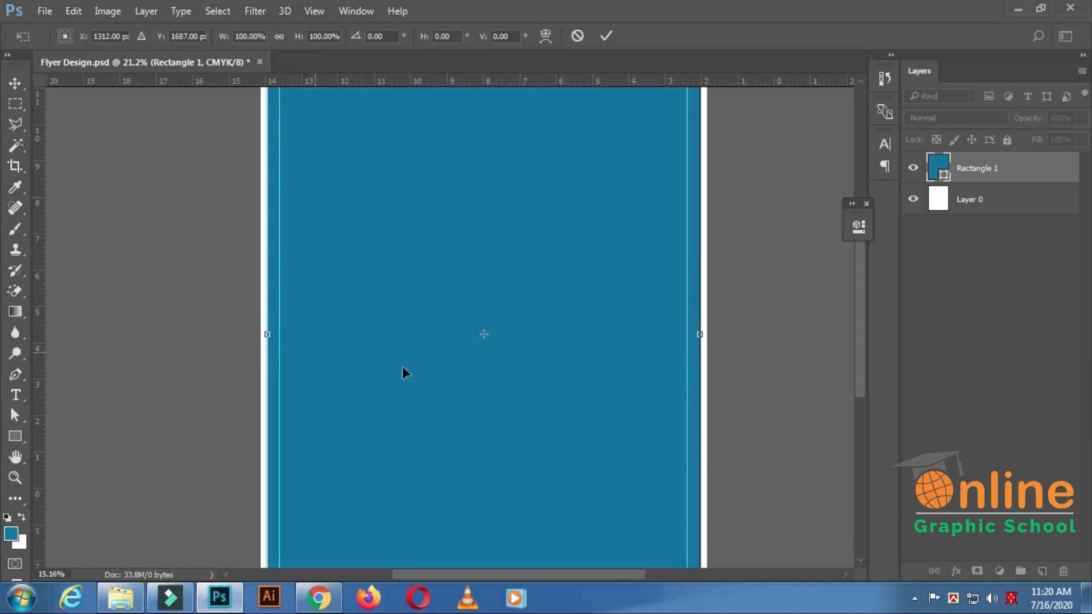
scroll(403, 372, down, 3)
scroll(629, 551, up, 5)
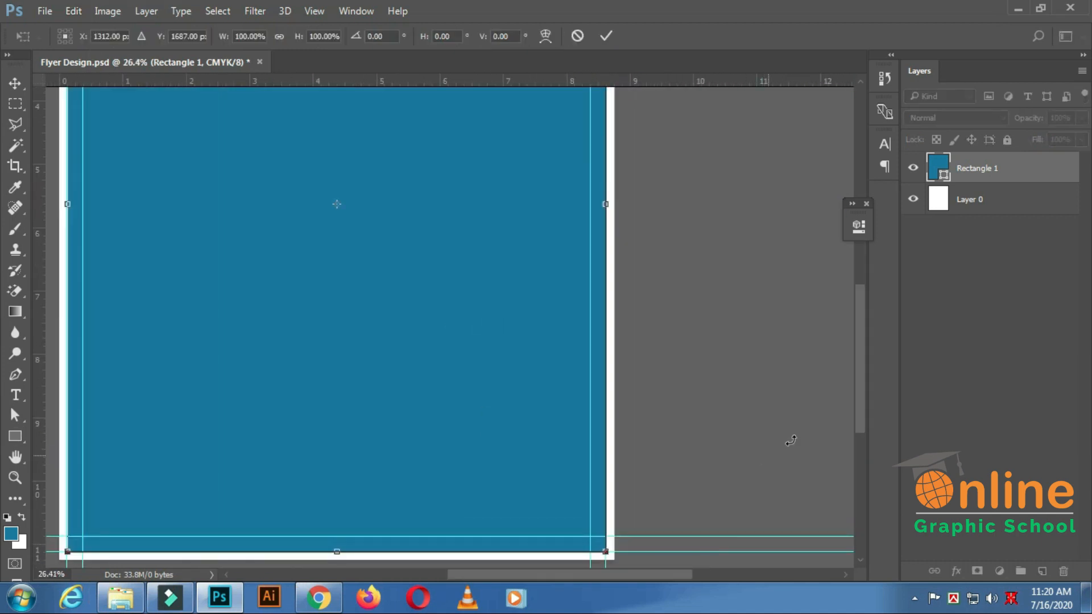
scroll(862, 429, down, 3)
scroll(685, 421, up, 5)
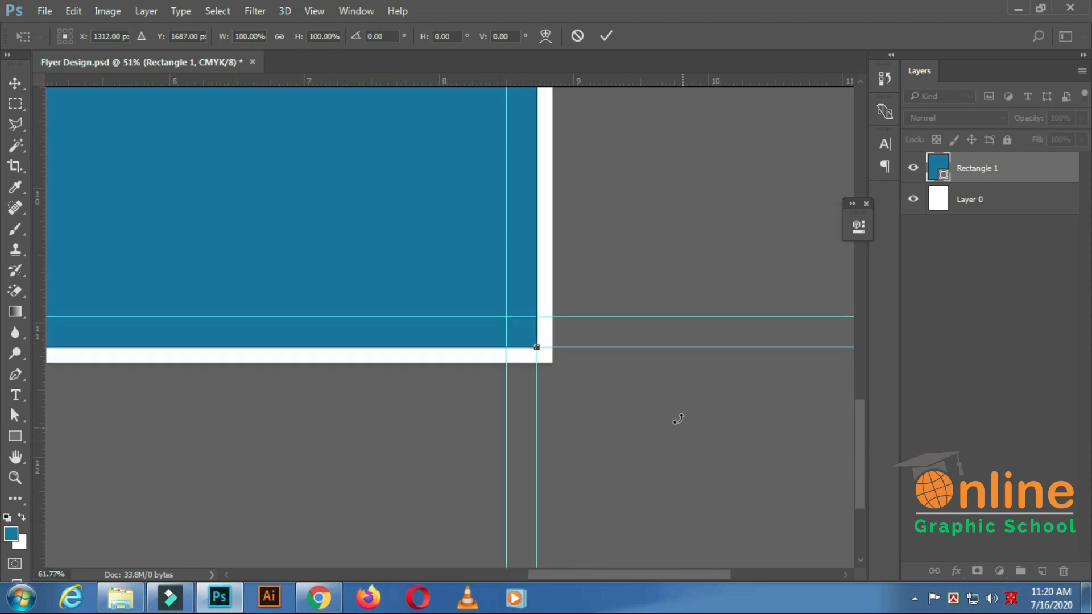
scroll(638, 366, up, 1)
drag(352, 276, 392, 315)
scroll(393, 314, down, 6)
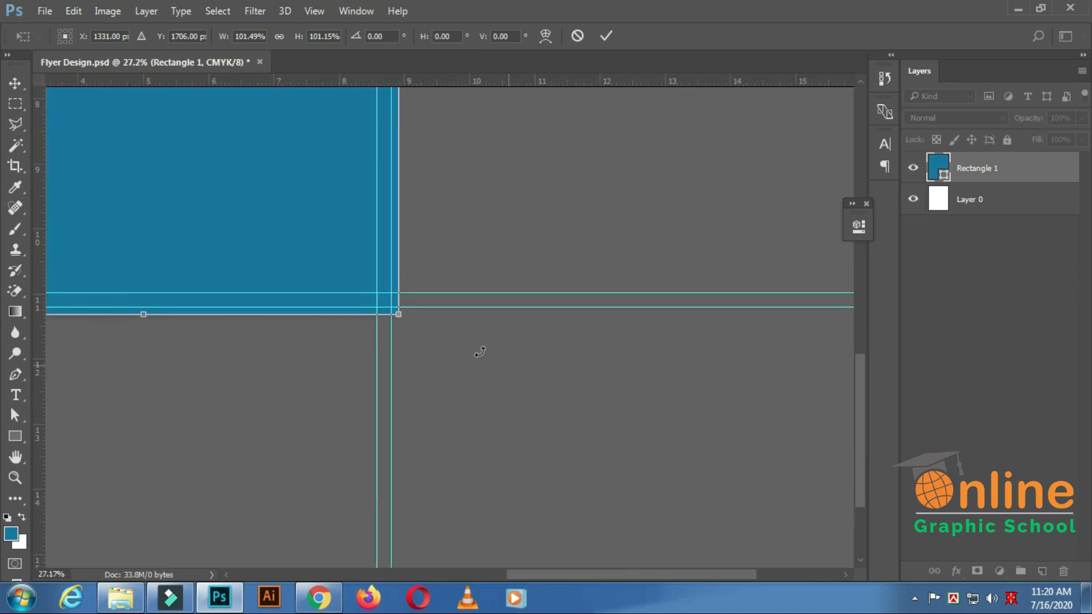
Extend the blue rectangle's top and left edges to the canvas edges at 102.94% width and 102.27% height, and commit the transform.
scroll(486, 355, up, 4)
drag(861, 510, 877, 181)
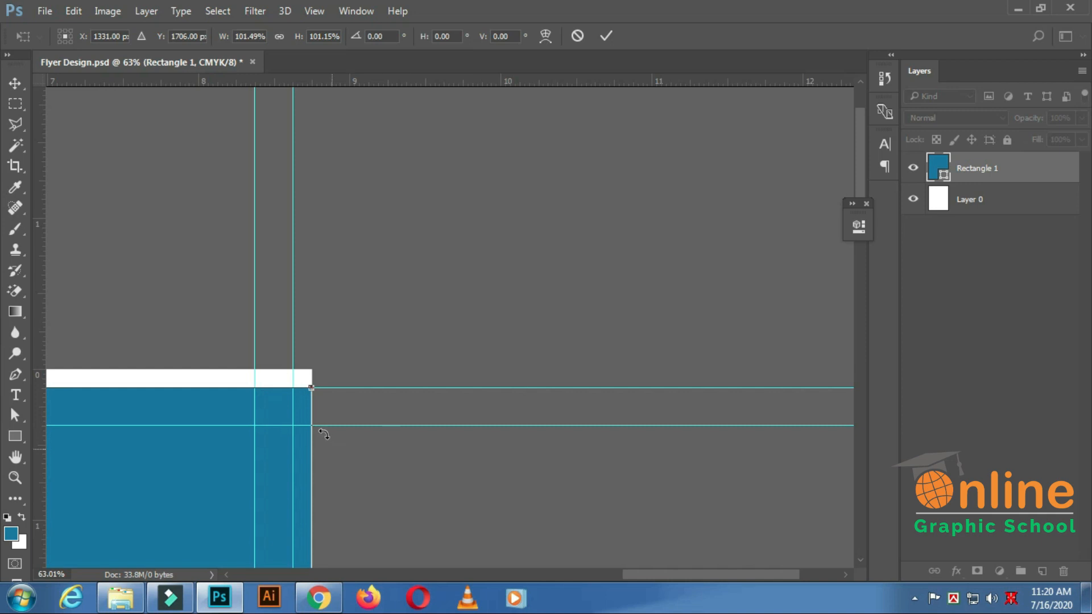
drag(309, 388, 311, 370)
drag(663, 572, 354, 572)
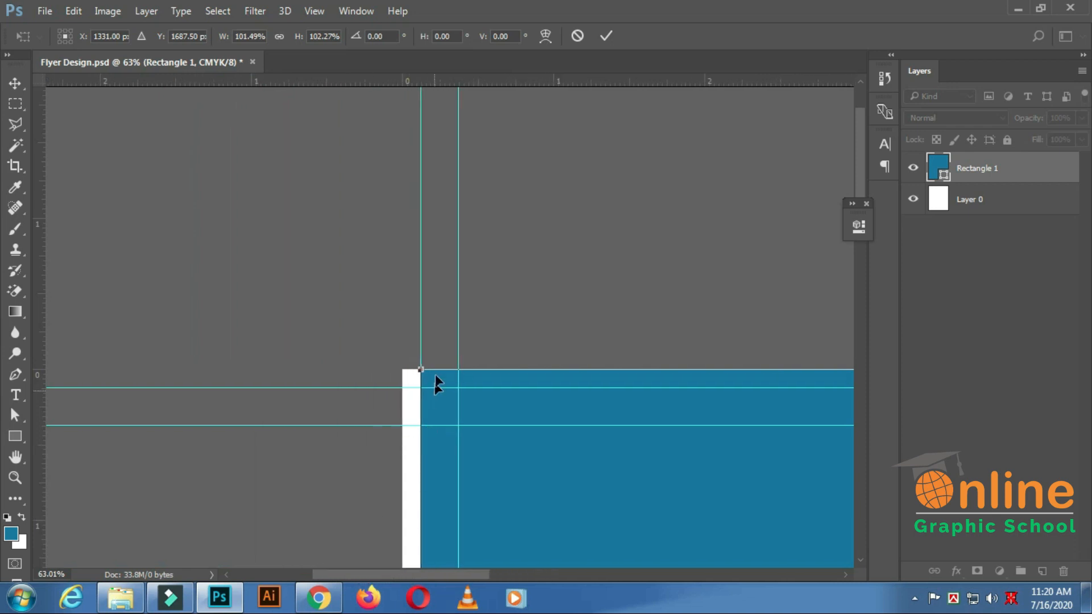
drag(417, 368, 403, 369)
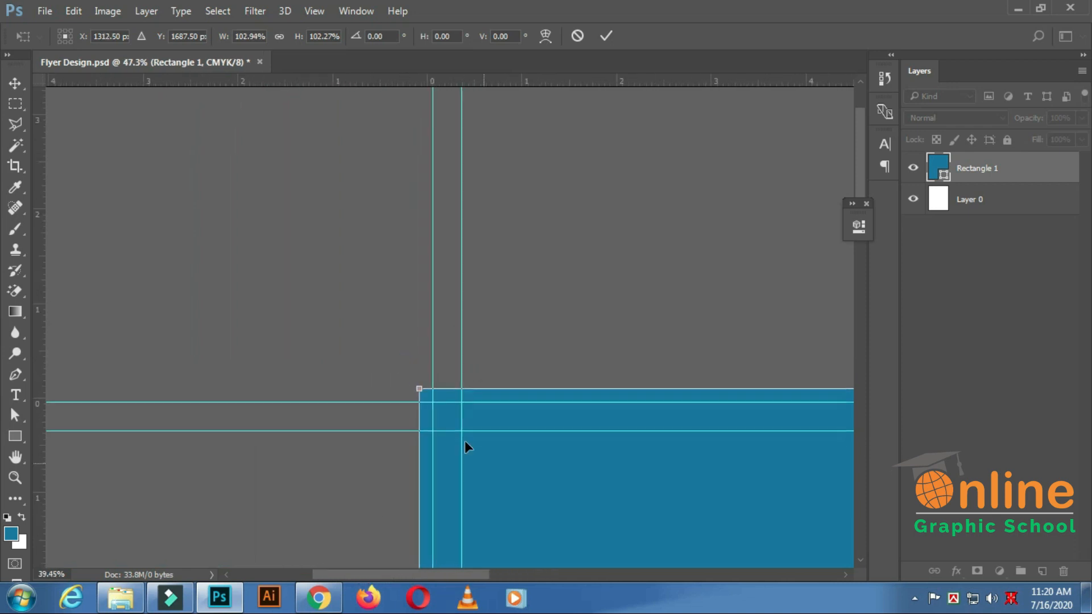
scroll(467, 446, down, 3)
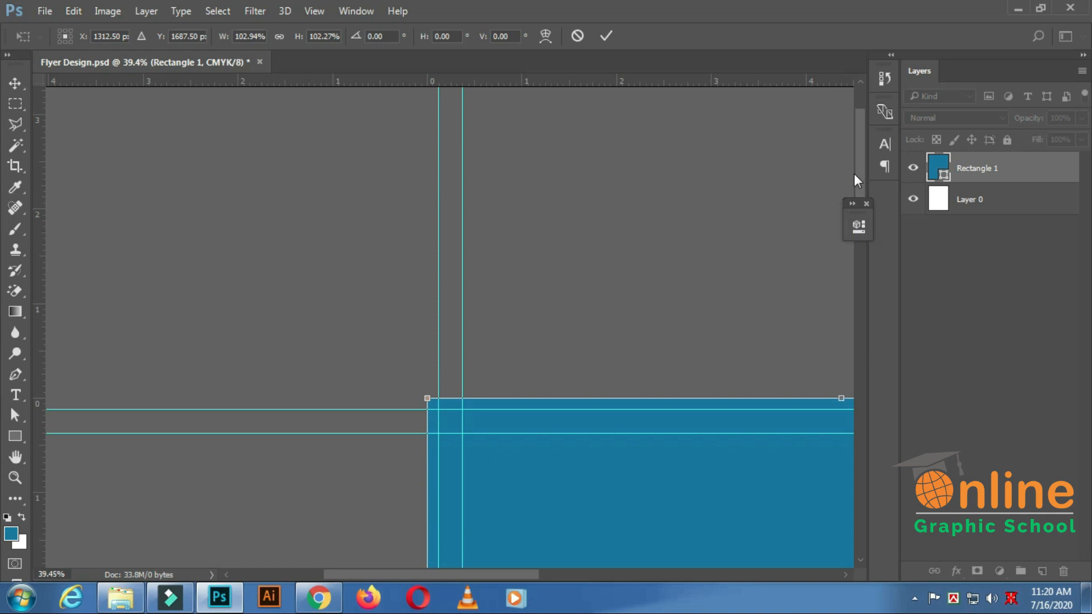
drag(859, 159, 858, 444)
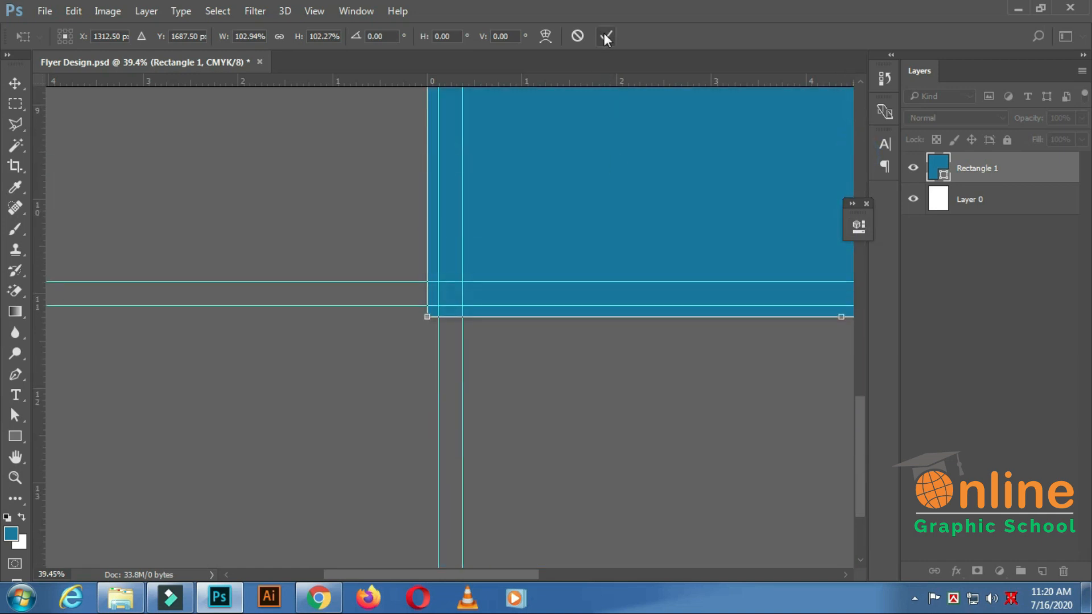
click(605, 38)
scroll(554, 239, down, 5)
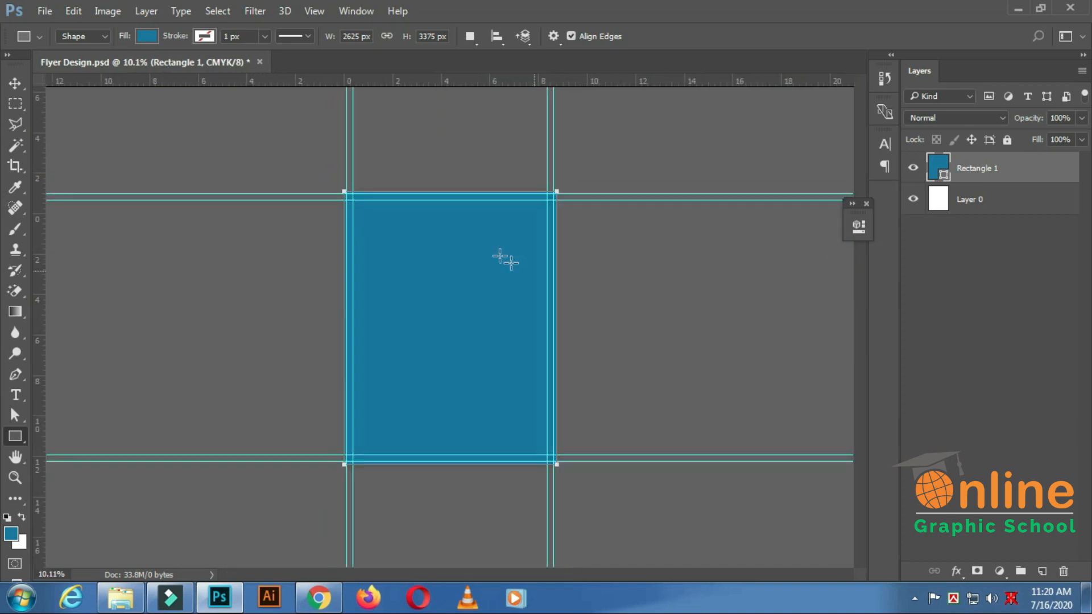
Duplicate the blue Rectangle 1 layer.
click(14, 80)
key(ctrl+plus)
key(ctrl+plus)
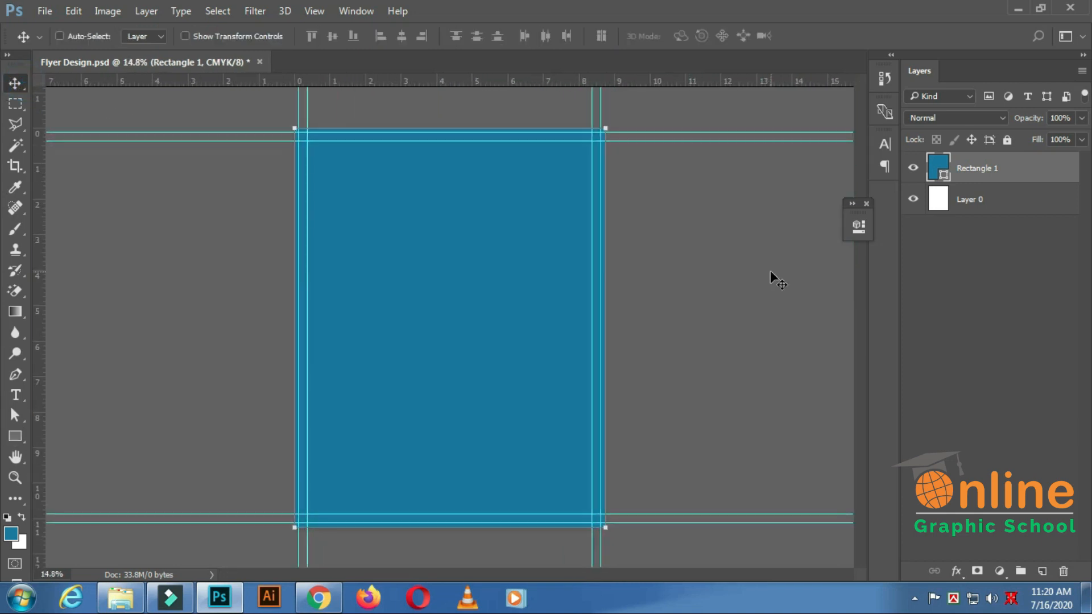
drag(1038, 172, 1043, 573)
Change the fill of the lower rectangle, Rectangle 1, to white (#ffffff).
click(974, 169)
double_click(944, 209)
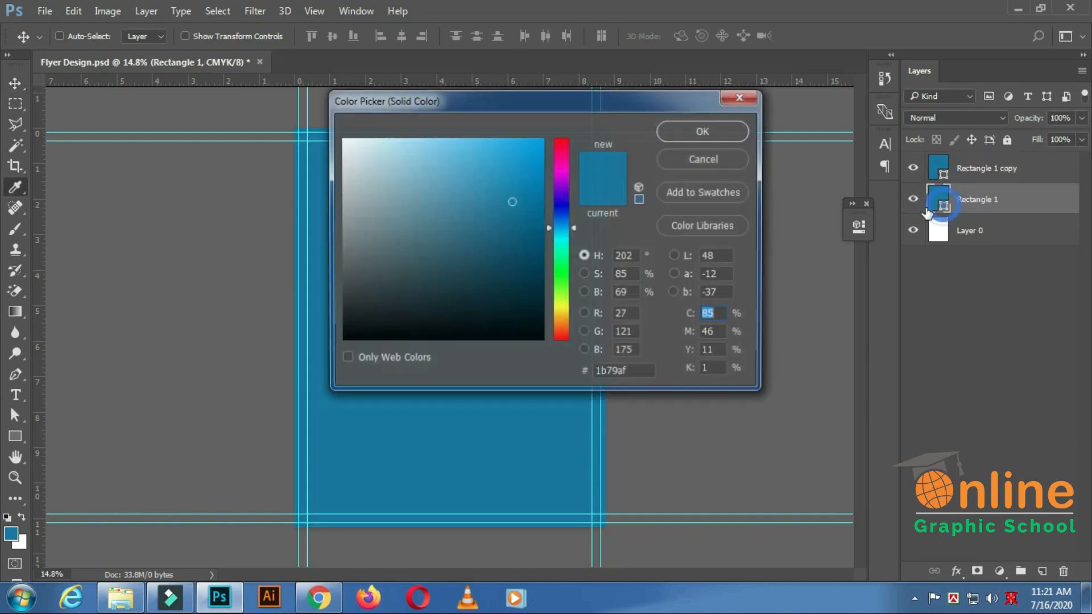
drag(360, 170, 349, 136)
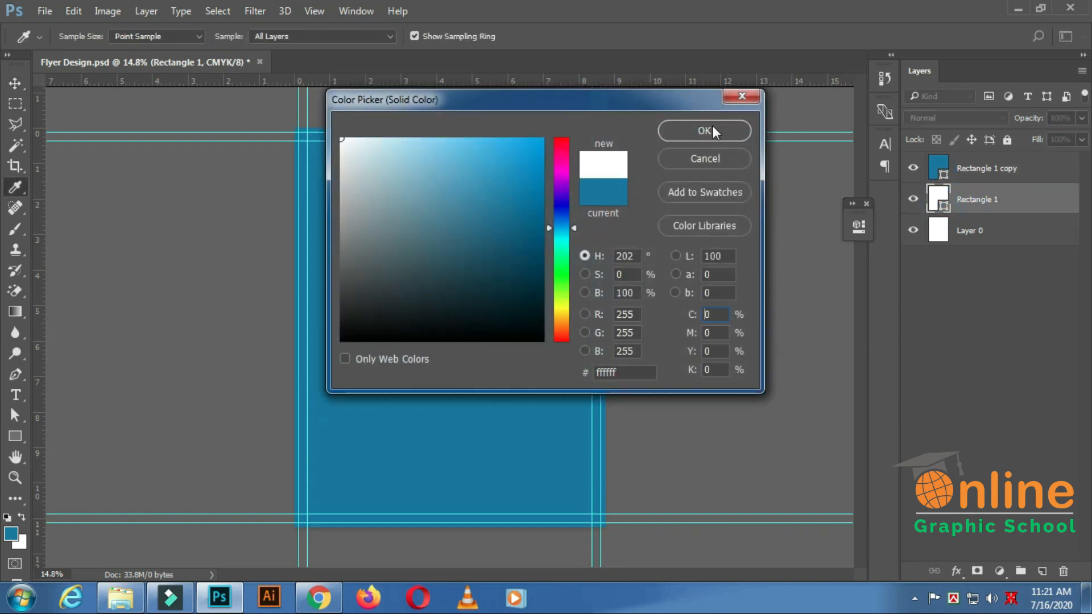
click(708, 130)
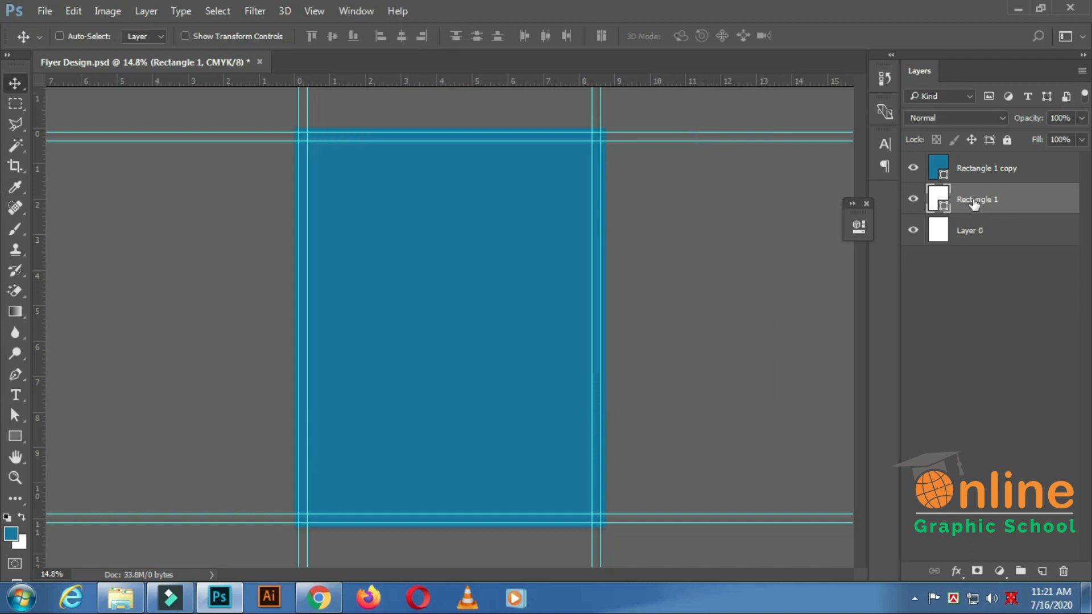
Rename the white rectangle layer as Background and save the document.
double_click(973, 200)
text(Background)
key(Return)
key(ctrl+s)
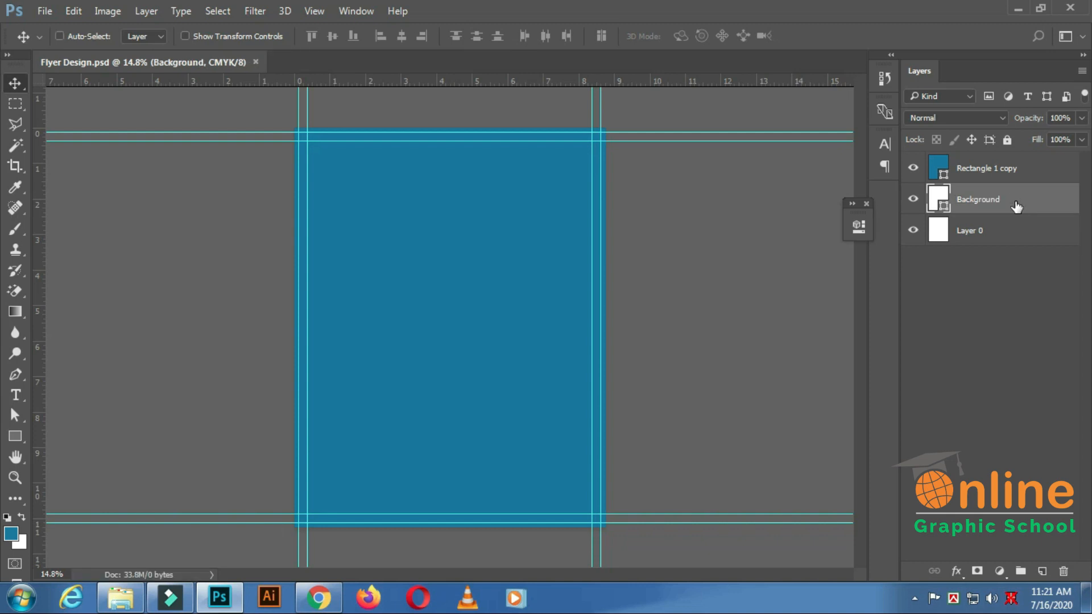
Cut a 2550 x 3300 px rectangle along the outer guides out of the blue copy, using Exclude Overlapping Shapes.
click(983, 172)
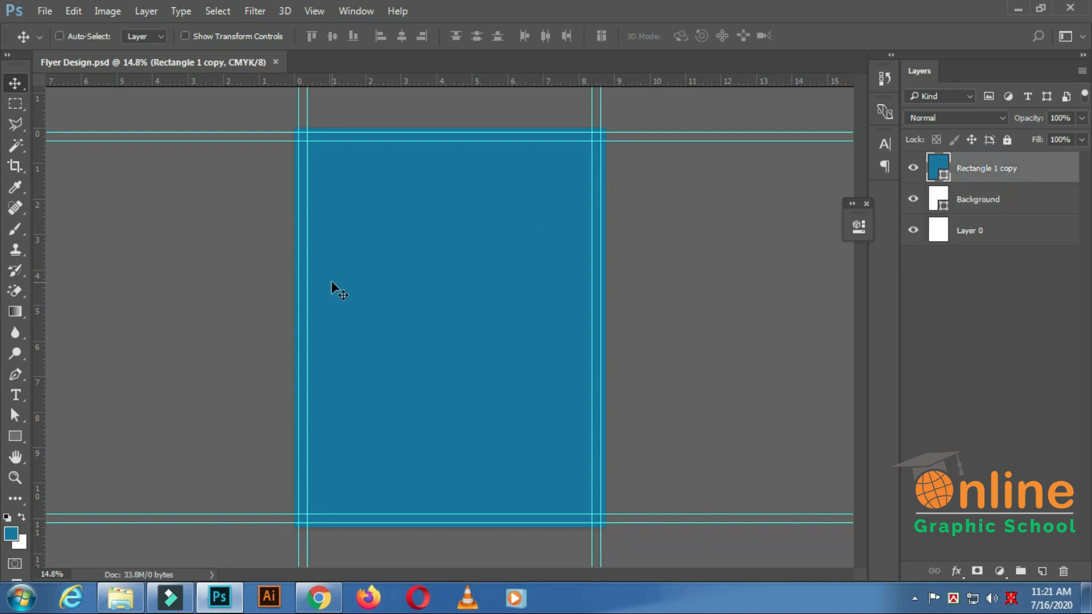
click(19, 434)
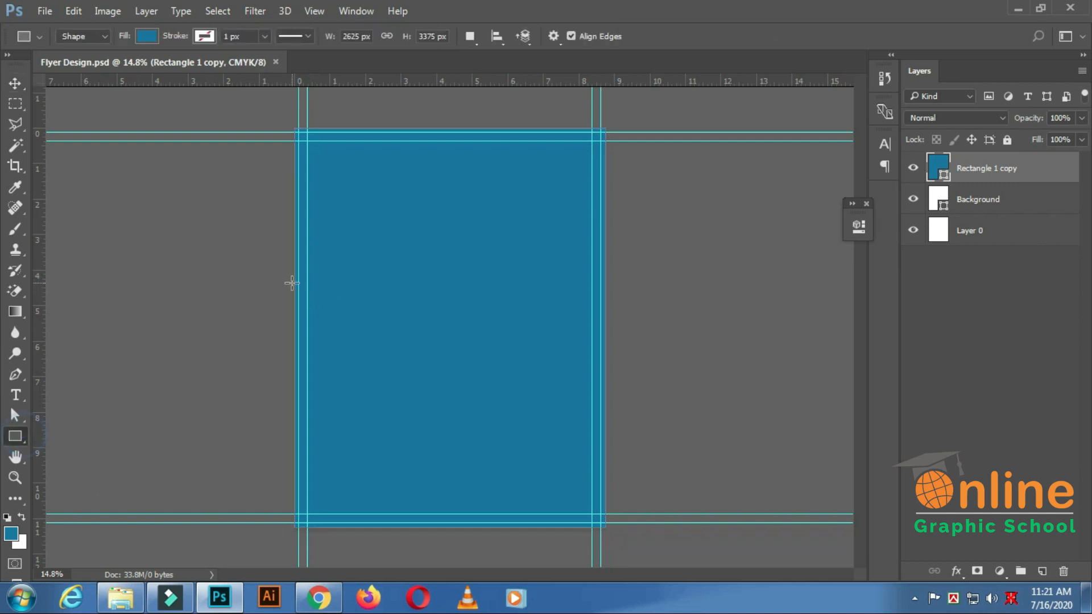
click(469, 35)
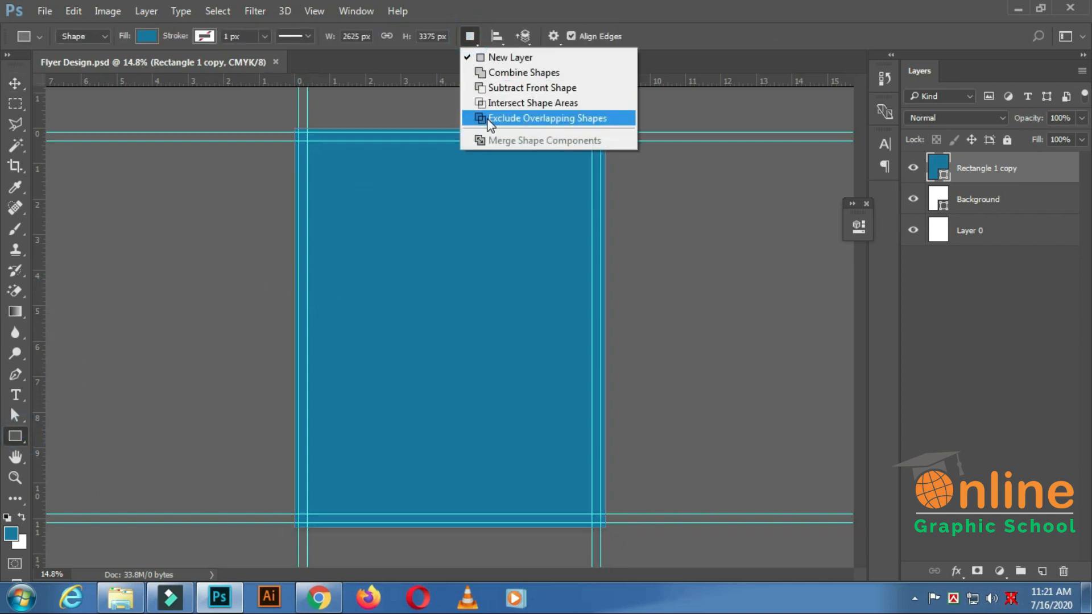
click(489, 115)
scroll(328, 122, up, 1)
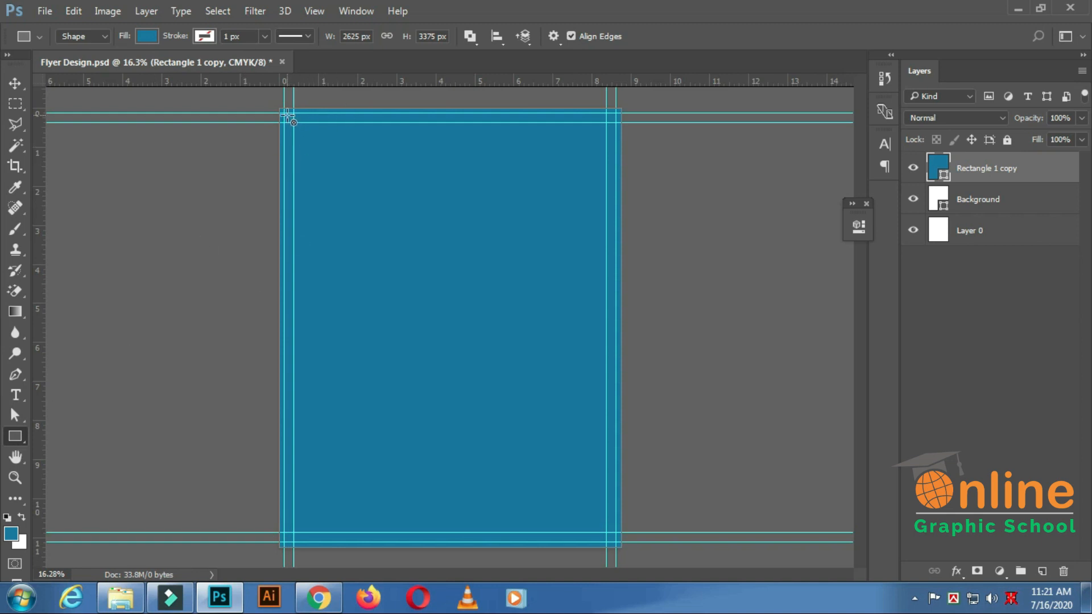
drag(283, 113, 616, 542)
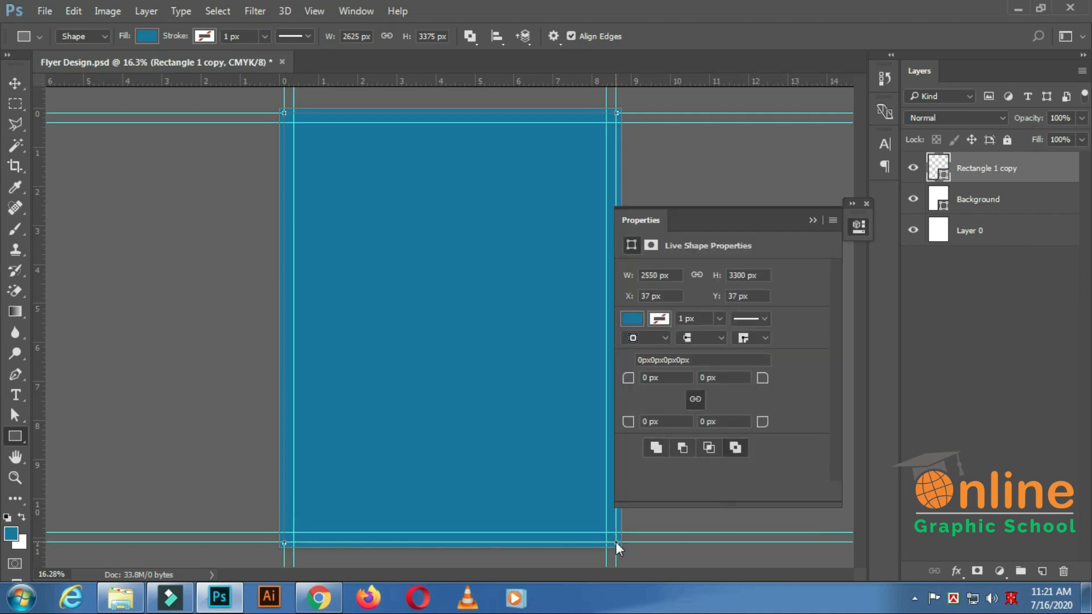
click(814, 220)
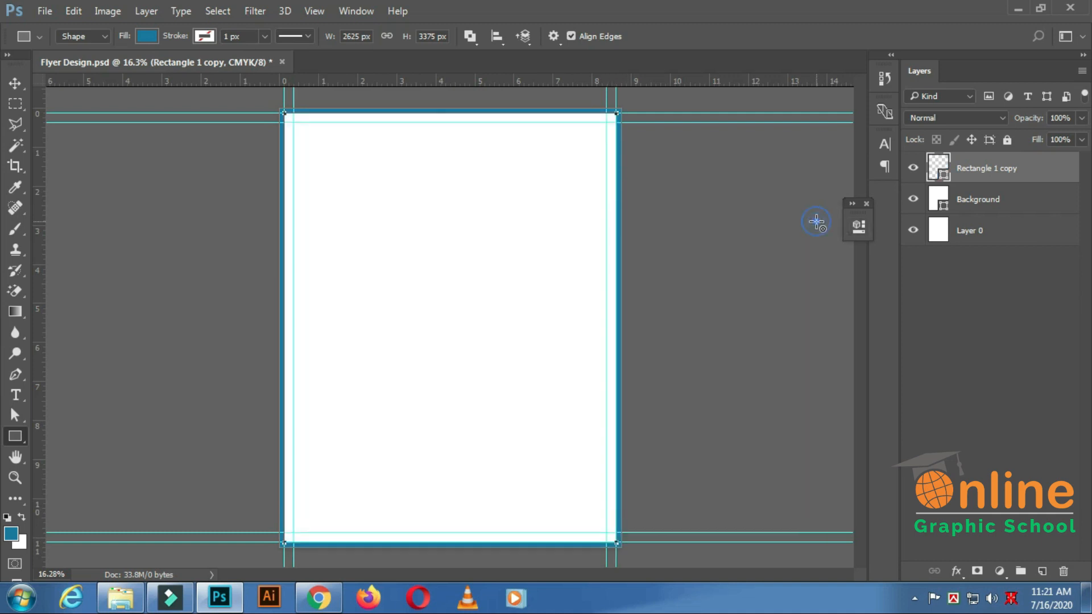
Put the blue frame layer into a new group named Bleed and hide that group.
click(15, 83)
key(ctrl+minus)
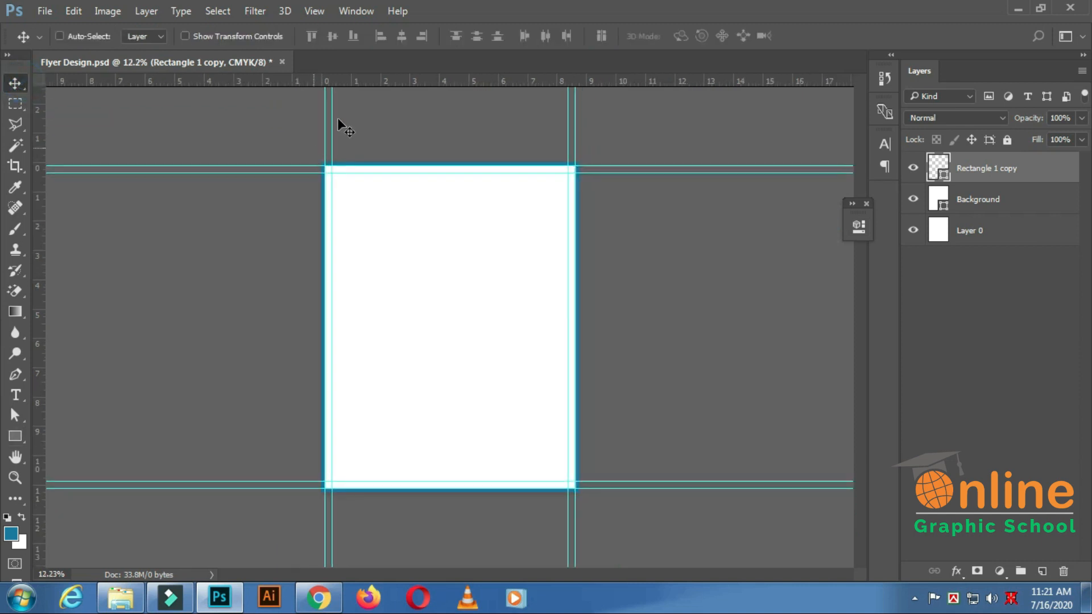
right_click(980, 173)
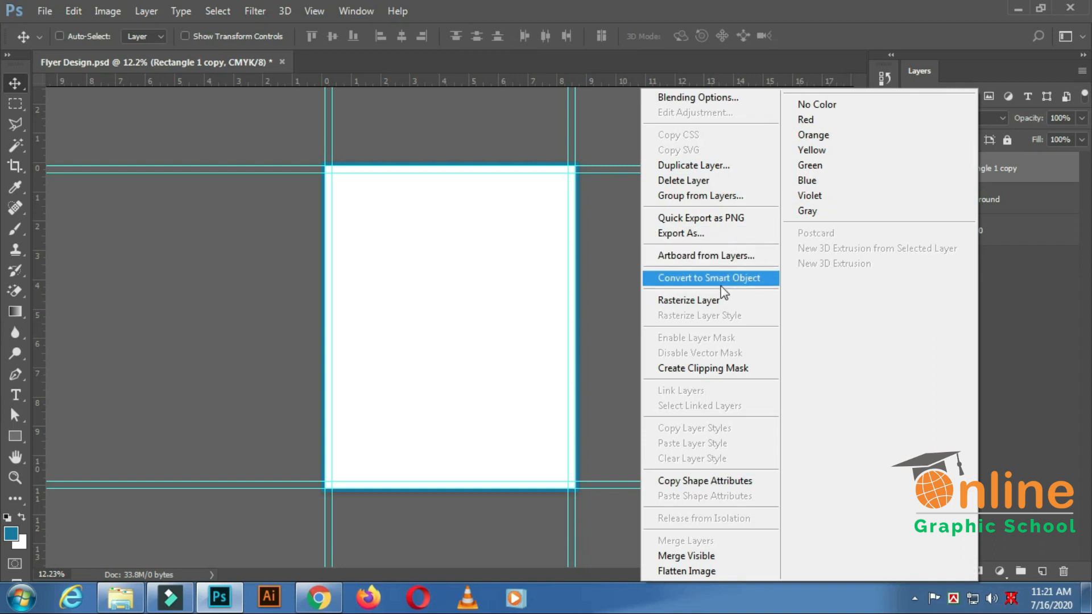
click(707, 200)
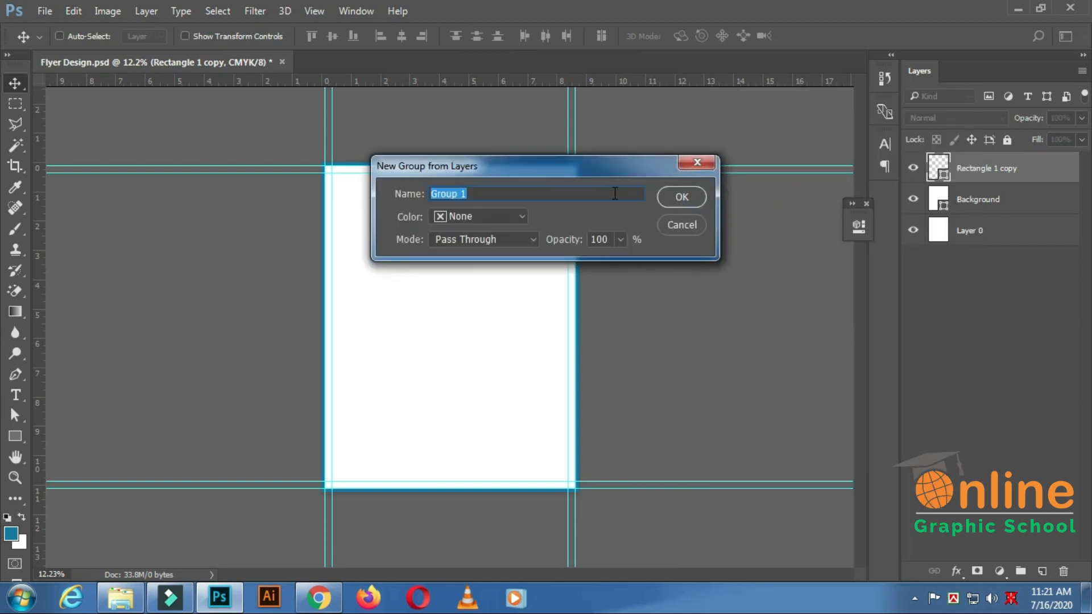
text(Bleed)
key(Return)
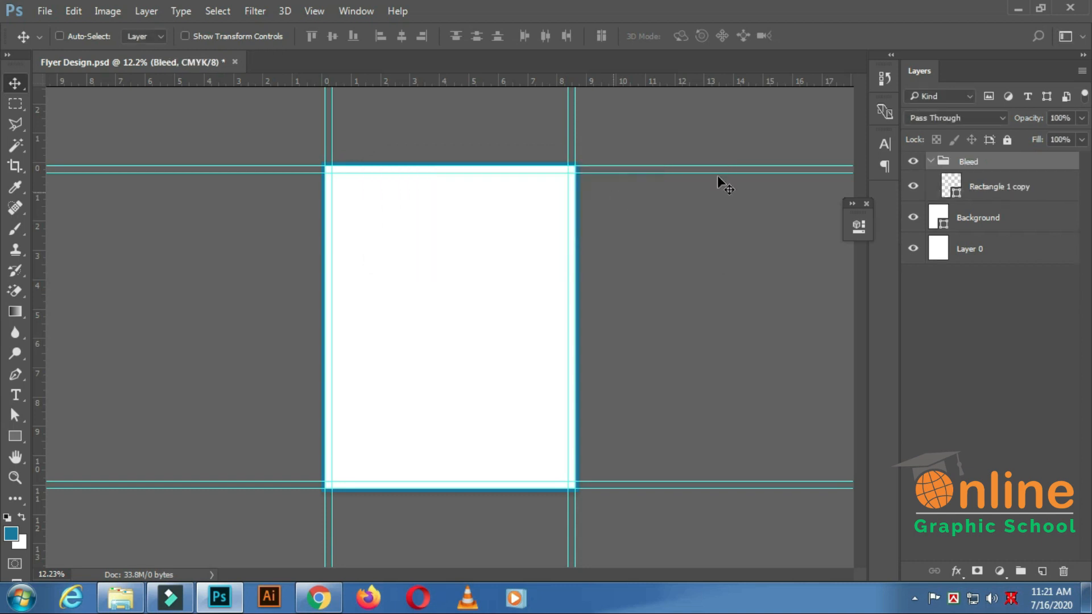
click(933, 162)
click(913, 162)
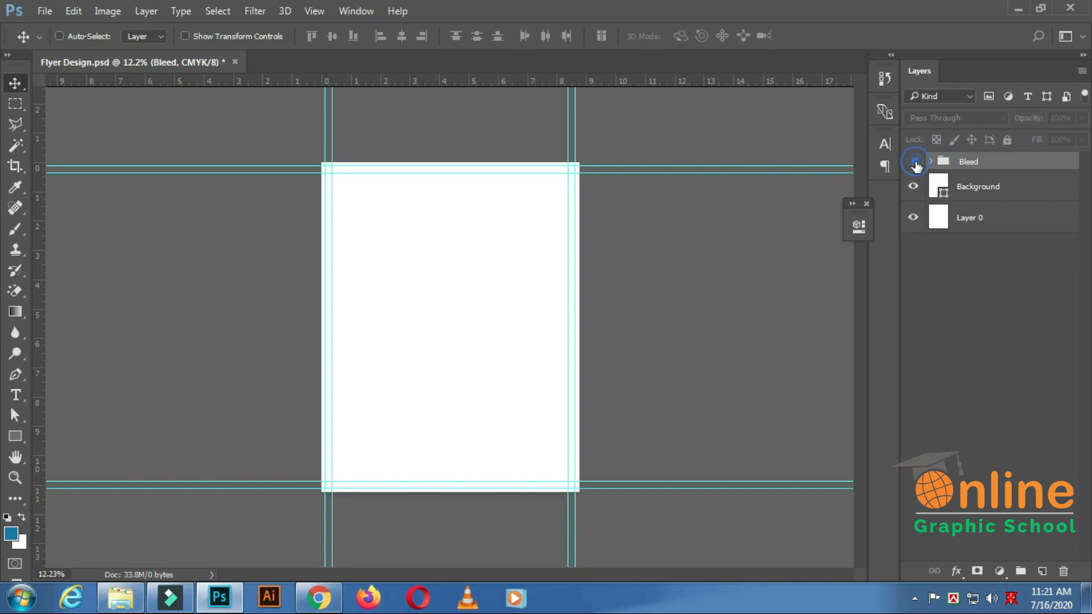
click(914, 163)
click(914, 164)
Put the white Background shape layer into a new group named Background and save the document.
right_click(972, 190)
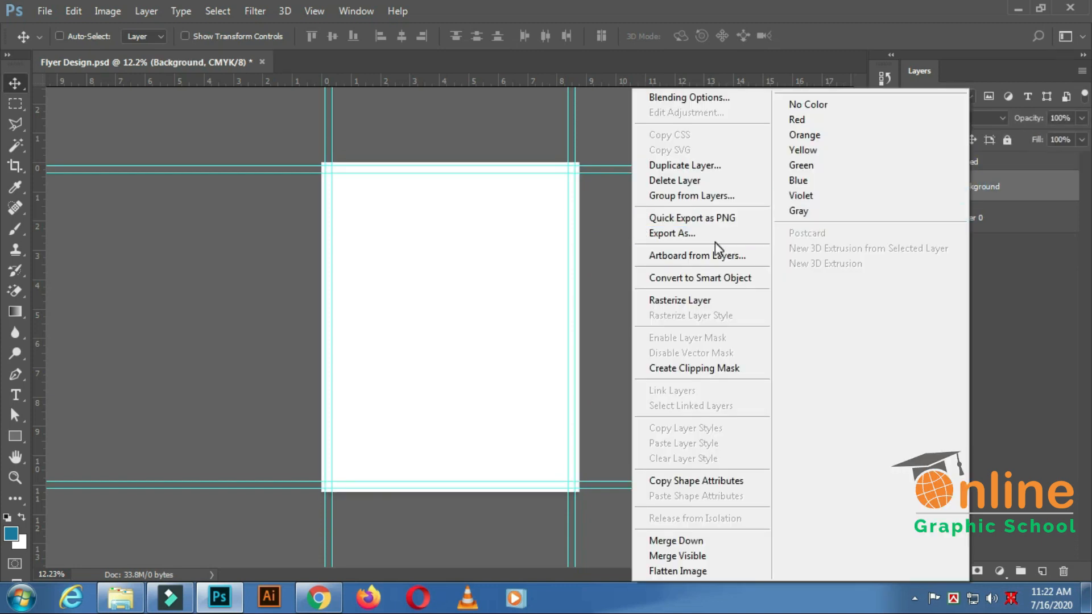
click(715, 194)
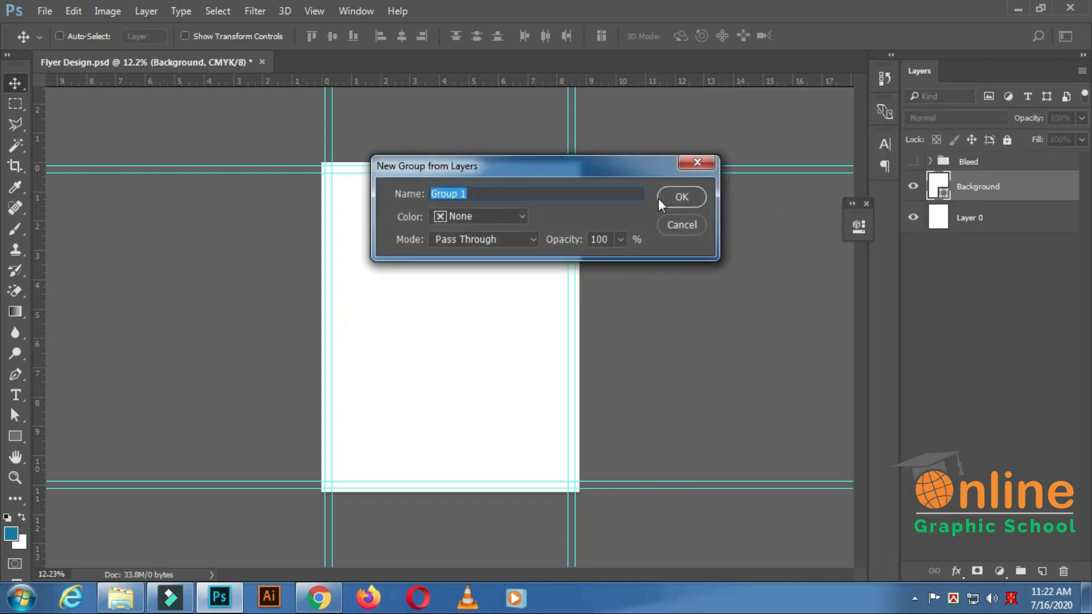
text(Background)
key(Return)
key(ctrl+s)
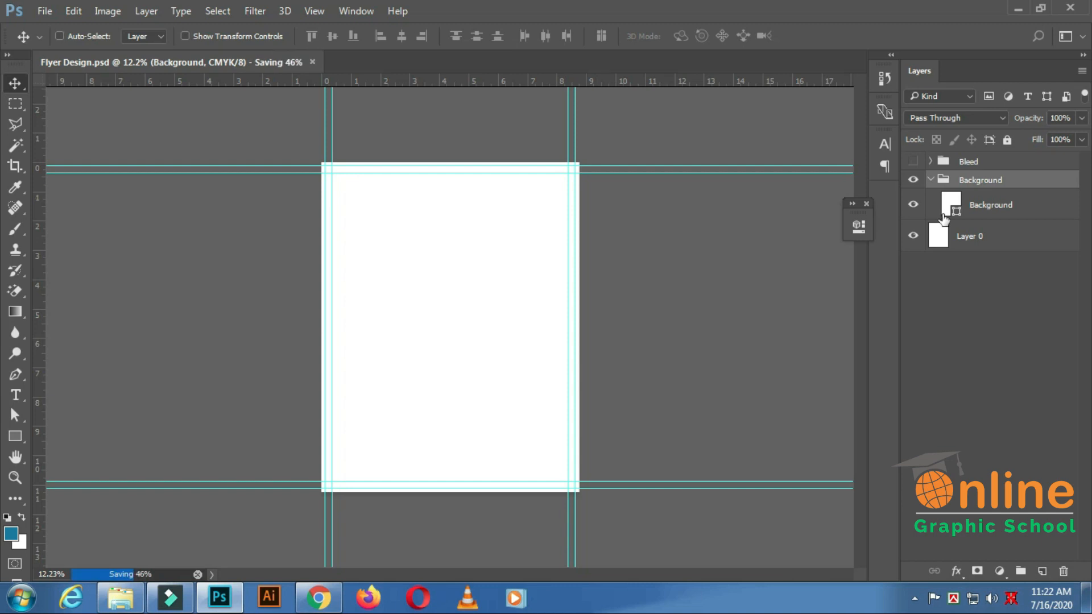
Delete Layer 0 and save the document with the Background shape layer selected inside its group.
click(931, 180)
click(991, 209)
drag(992, 212, 1063, 571)
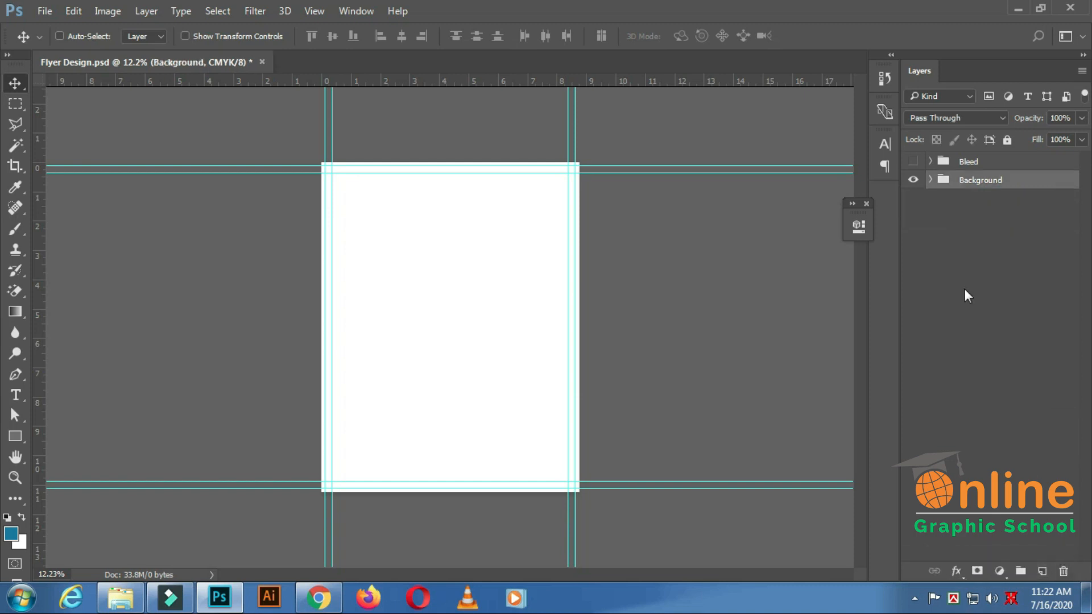
click(930, 181)
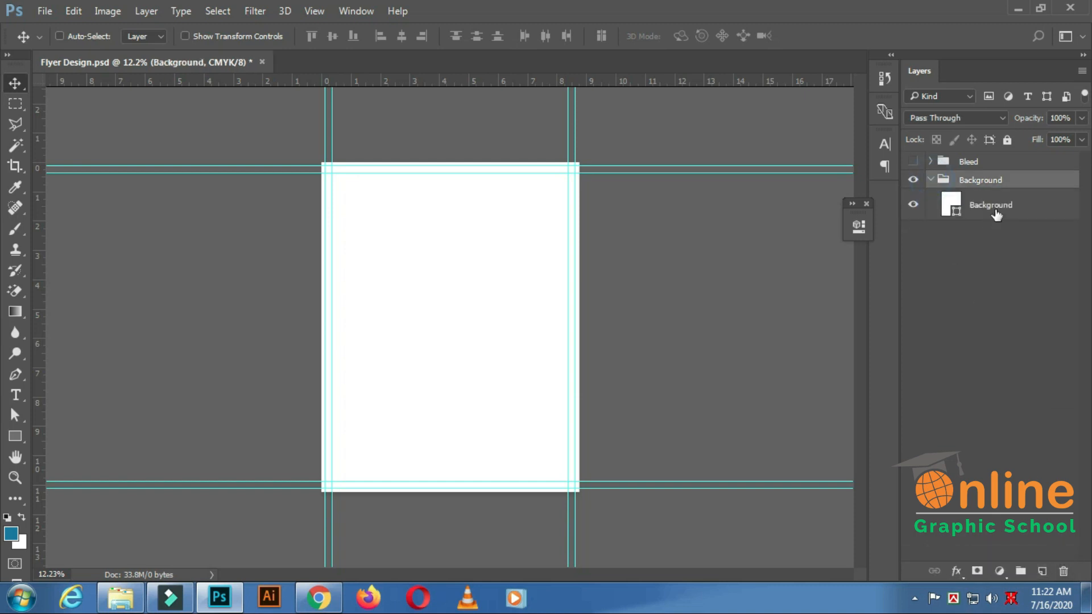
click(995, 209)
key(ctrl+s)
Add a Gradient Overlay to the Background shape layer and set its style to Radial.
click(959, 571)
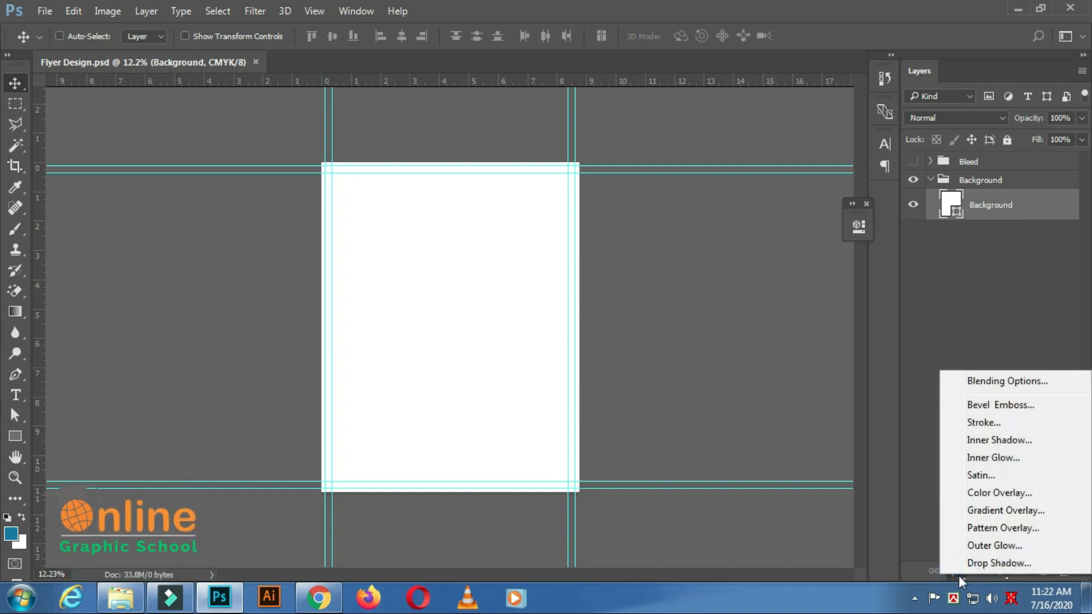
click(992, 515)
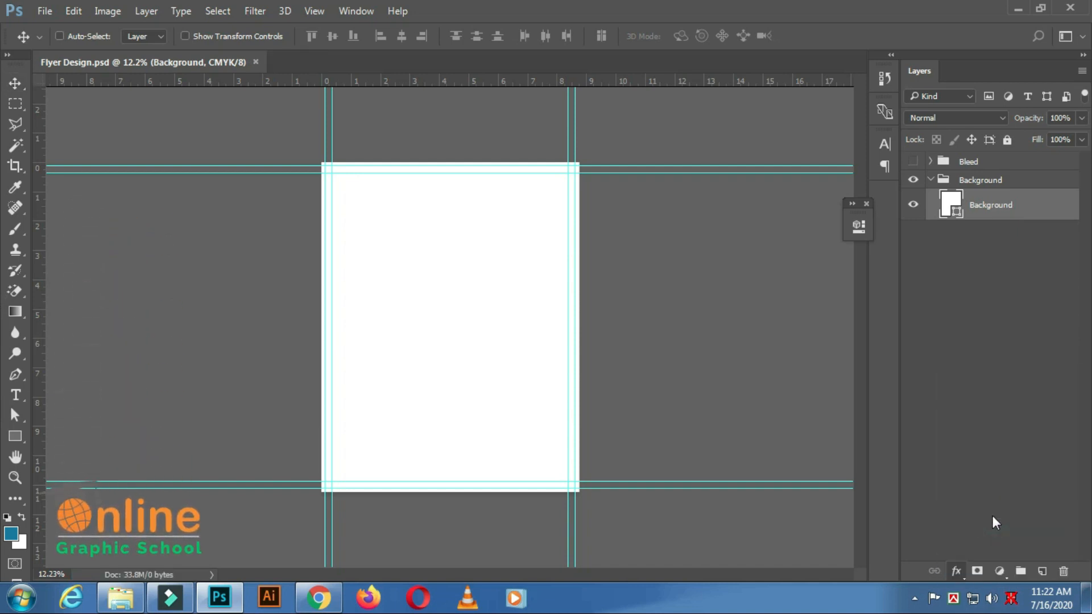
drag(549, 177, 869, 144)
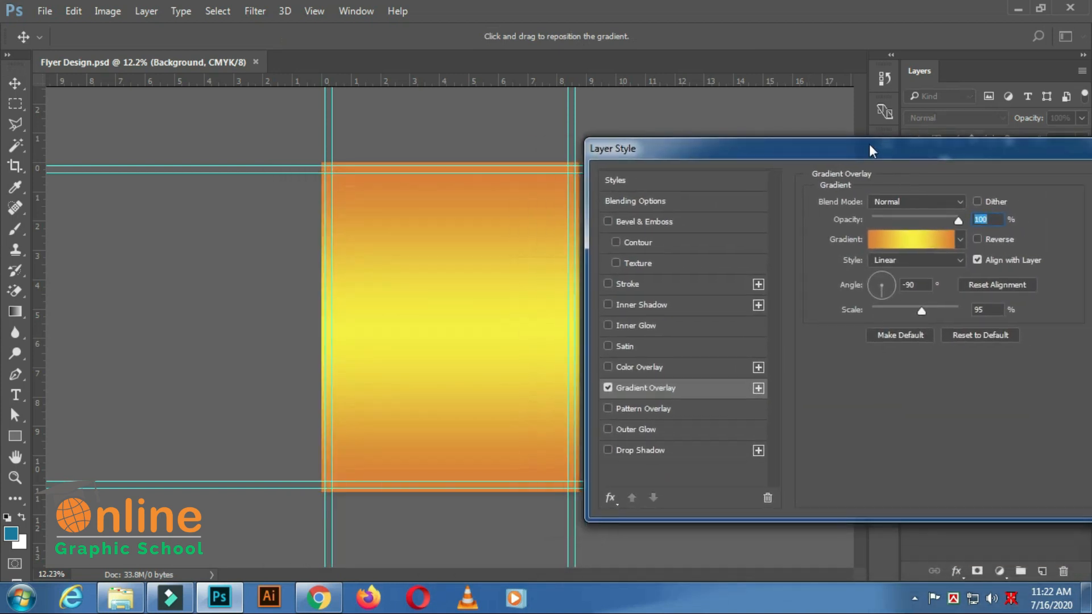
click(917, 244)
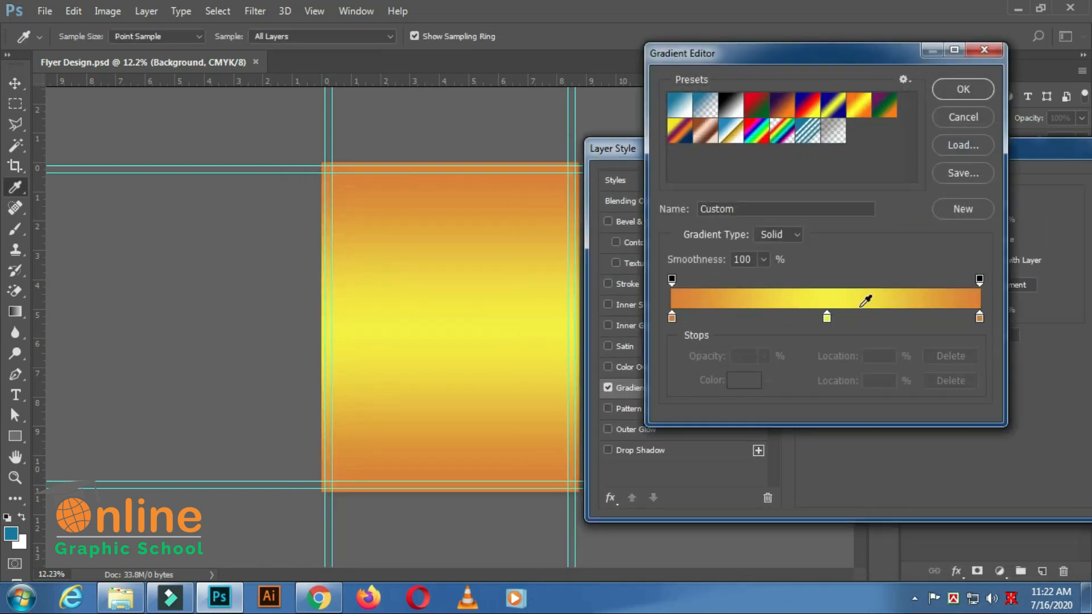
click(958, 89)
click(938, 260)
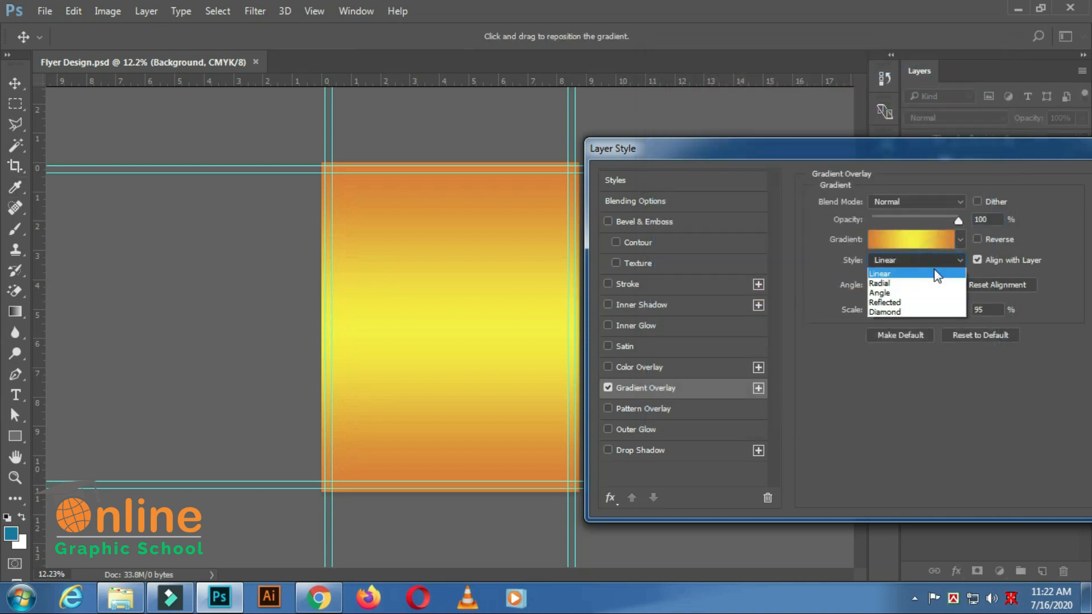
click(887, 283)
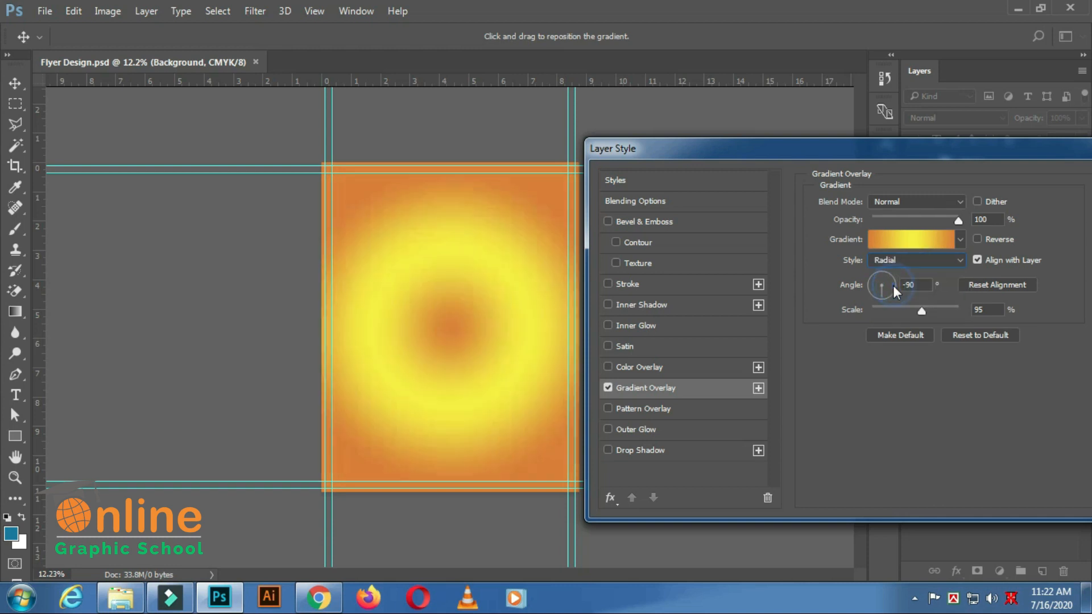
Delete the orange end colour stop from the overlay's gradient, leaving the orange start and yellow middle stops.
click(936, 243)
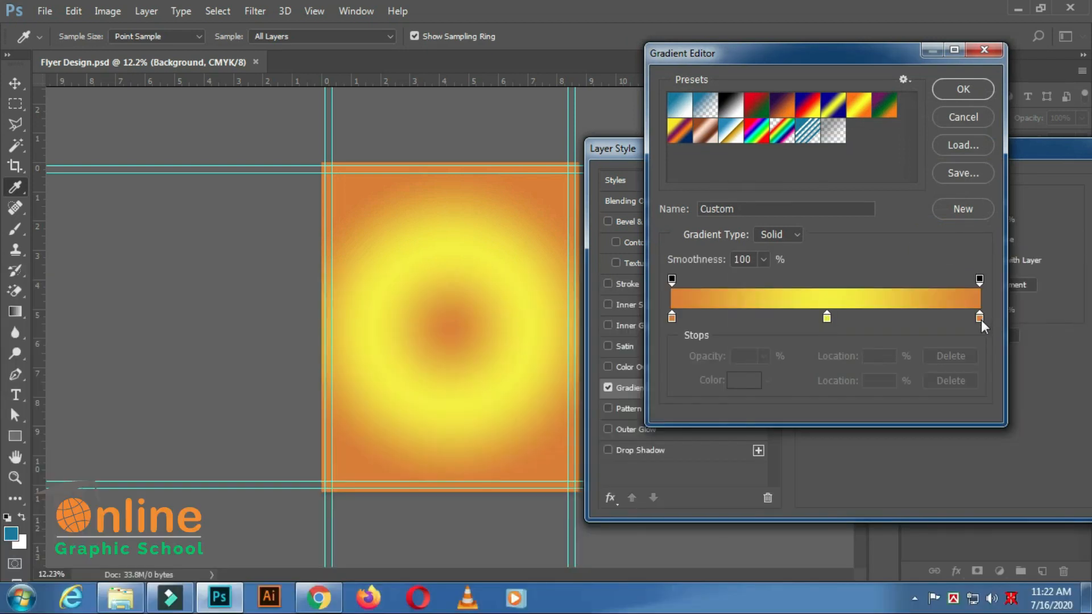
click(979, 318)
click(944, 381)
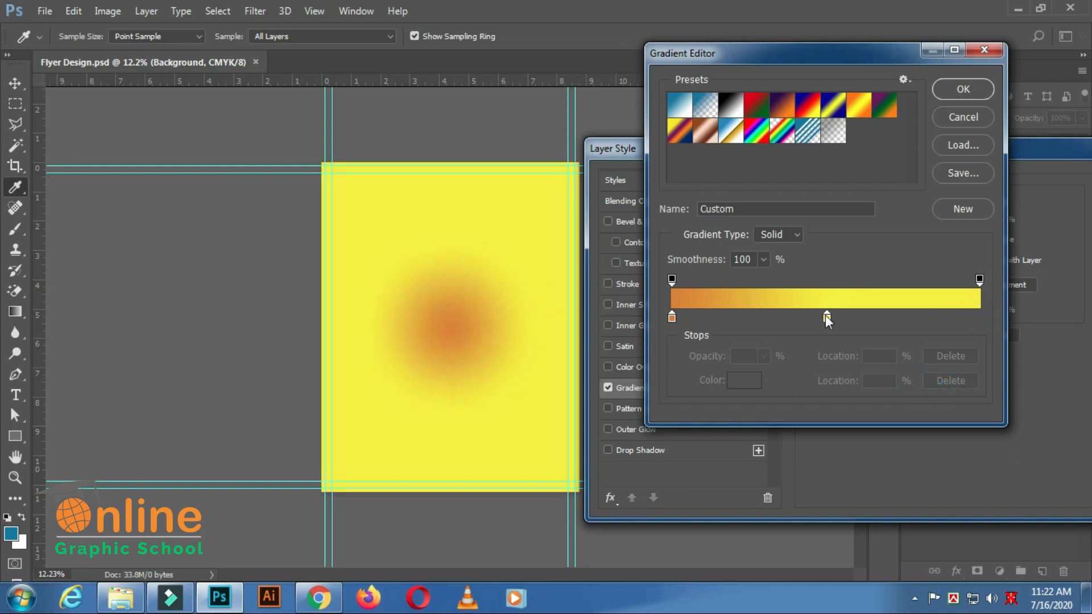
Move the yellow colour stop to location 100% and reverse the Background layer's gradient overlay.
drag(826, 319, 987, 319)
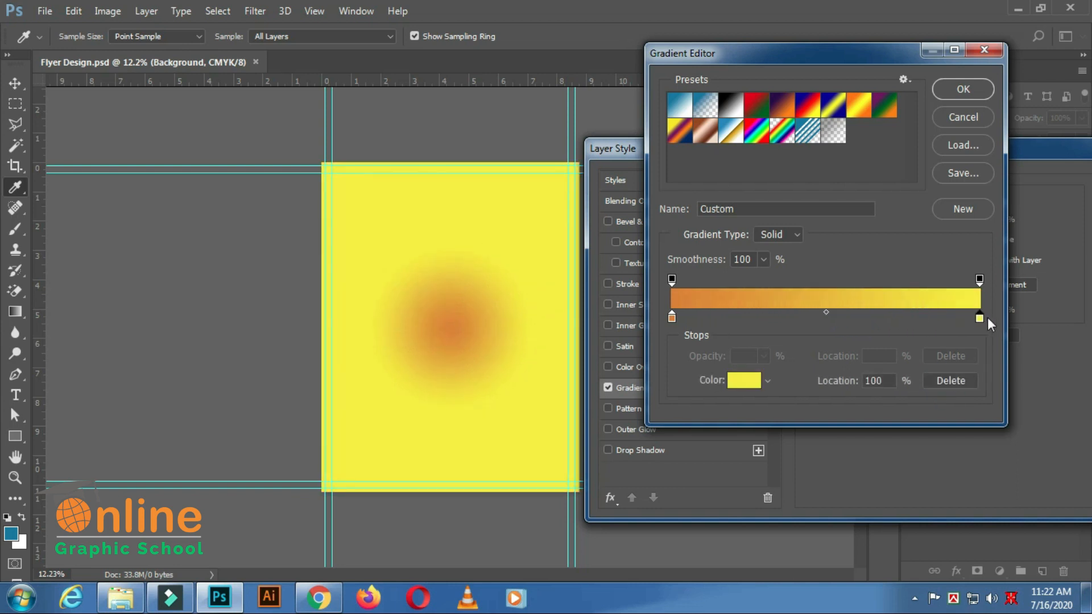
click(967, 94)
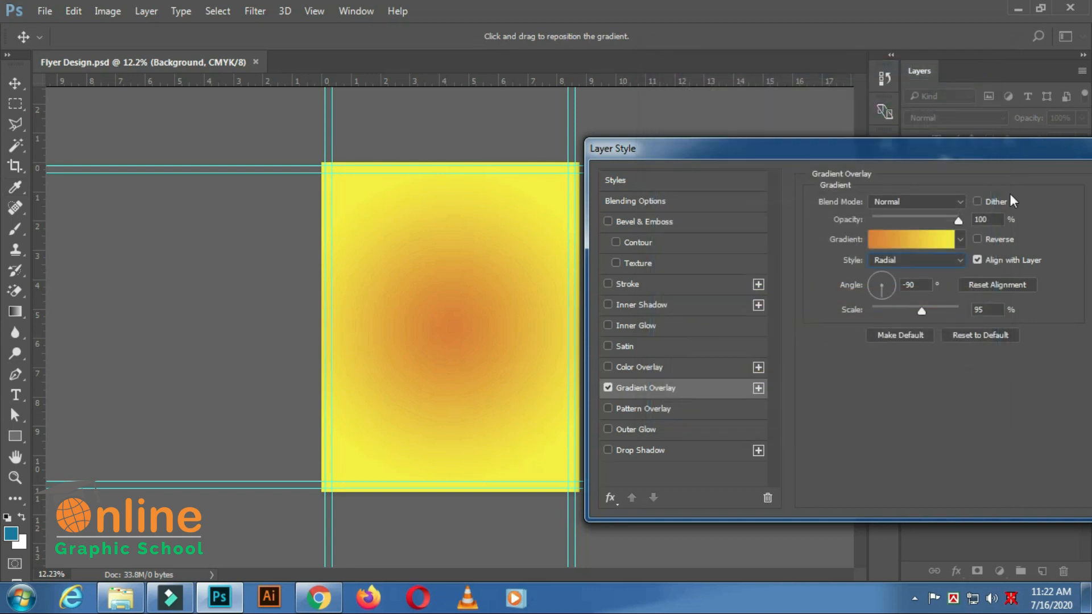
click(976, 239)
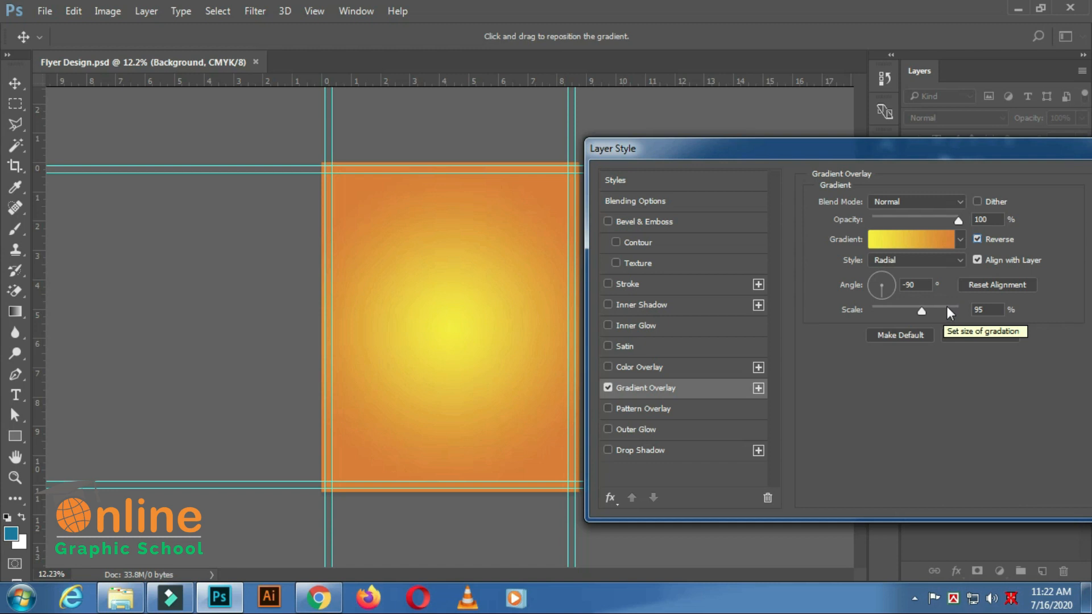
Set the gradient overlay's angle to 0° and apply the layer style.
click(915, 284)
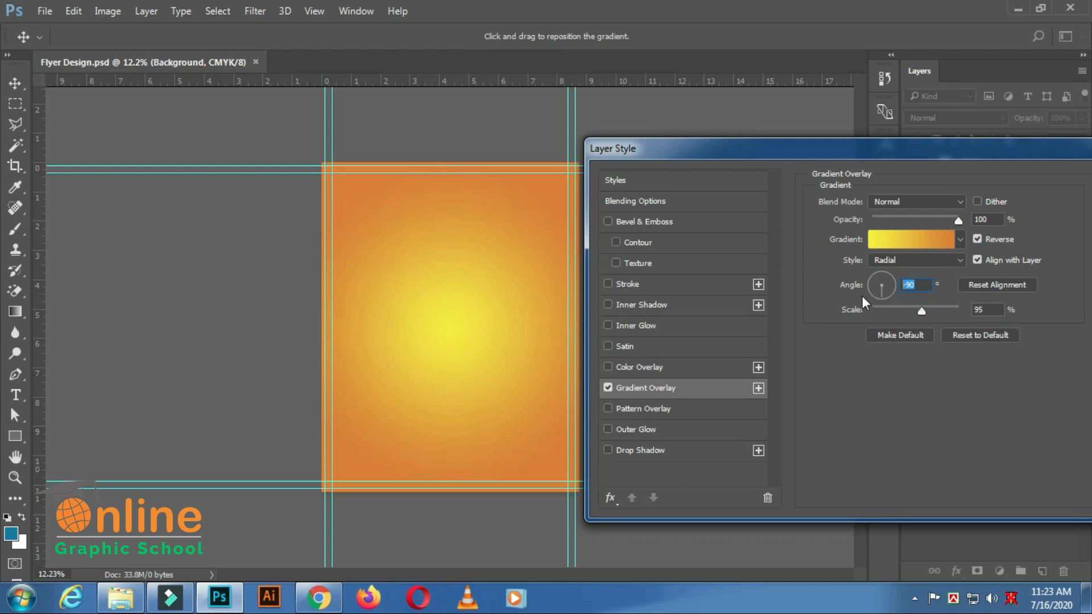
text(0)
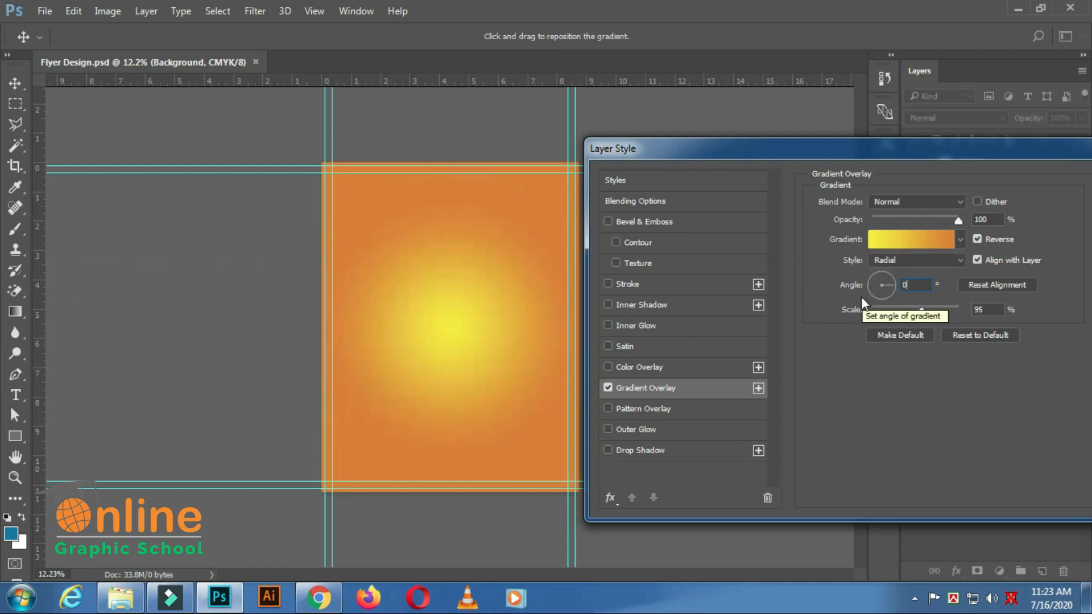
key(Return)
scroll(668, 322, down, 2)
scroll(663, 321, up, 3)
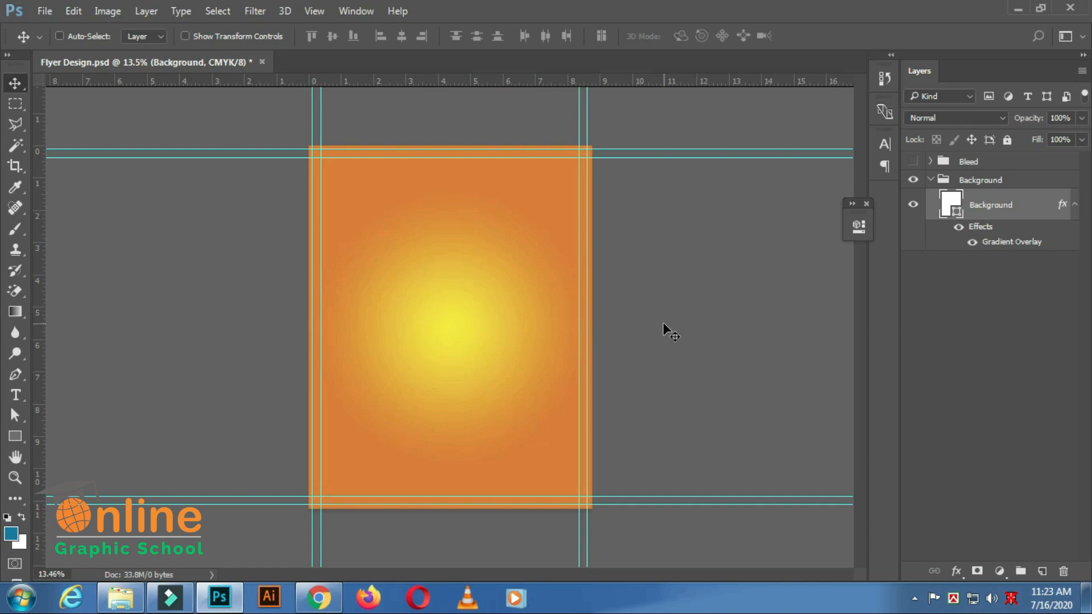
Set the Background layer's gradient overlay scale to 105% and save the document.
double_click(996, 244)
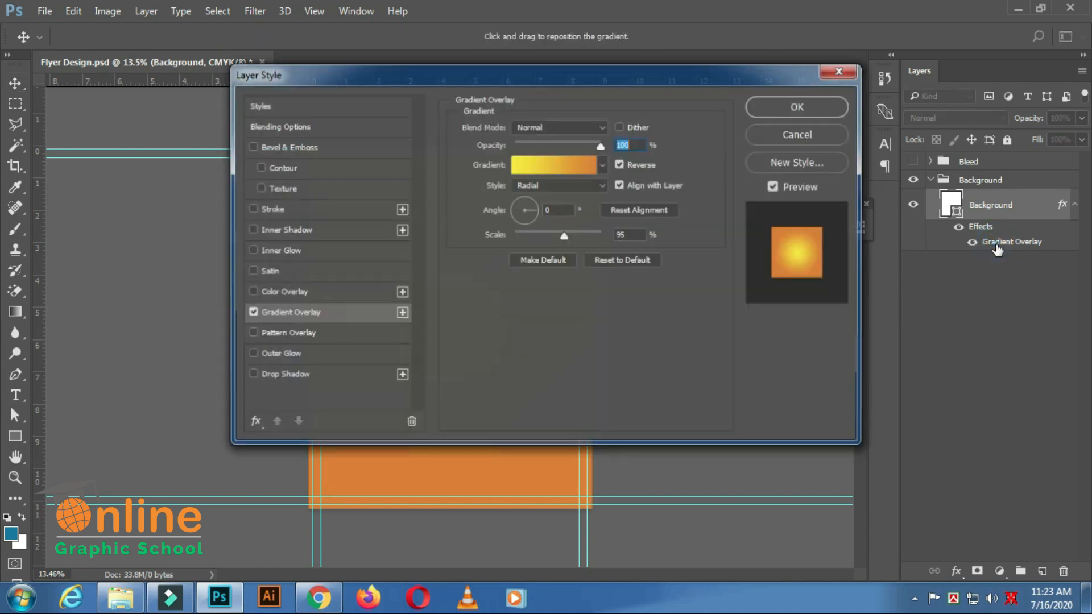
drag(461, 75, 849, 108)
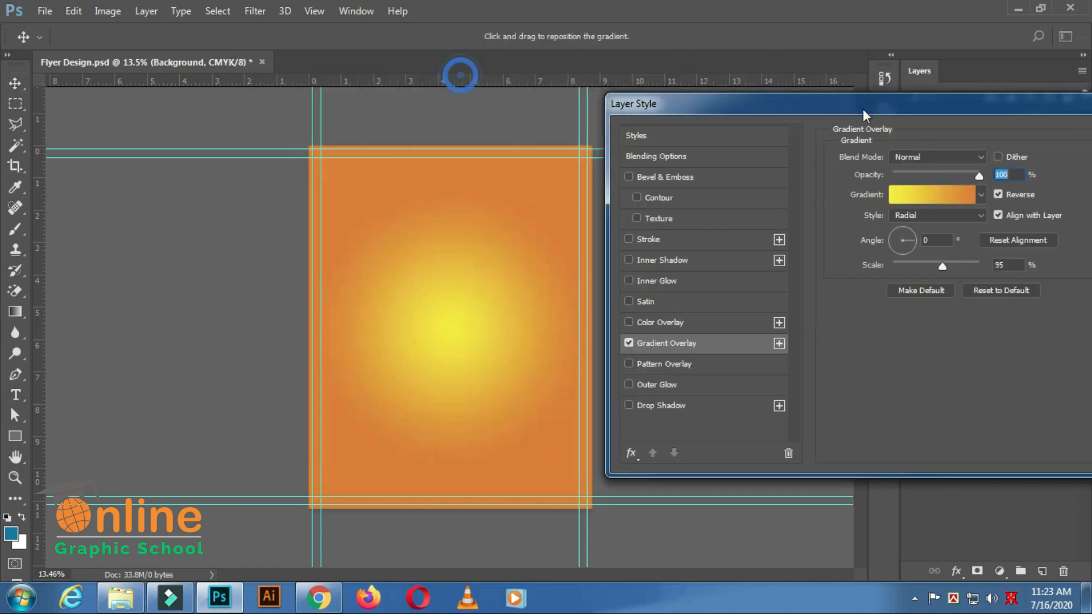
click(953, 272)
drag(954, 271, 957, 271)
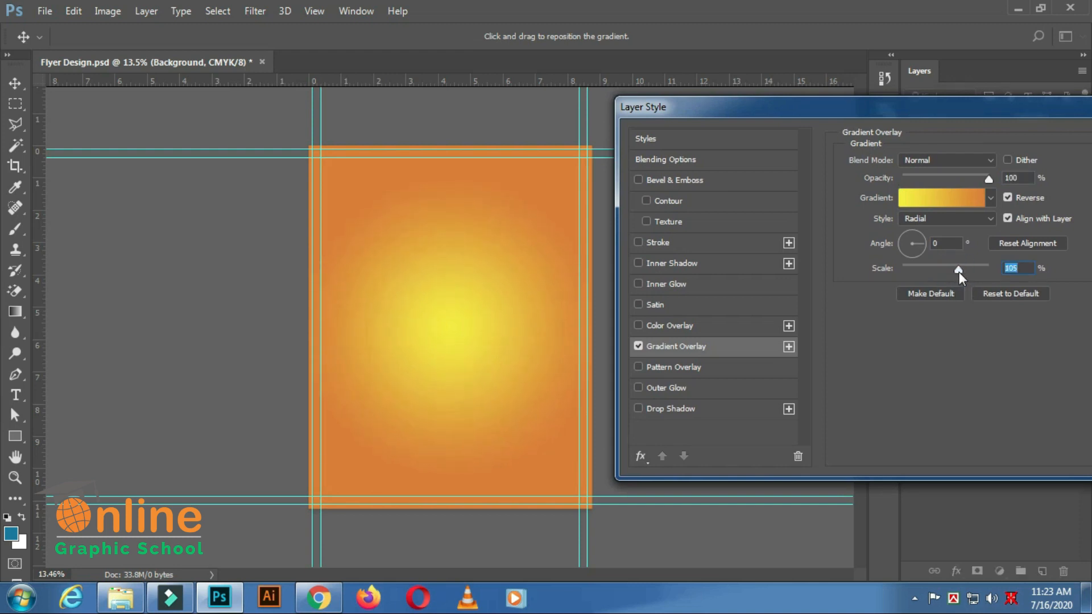
drag(1045, 116, 776, 124)
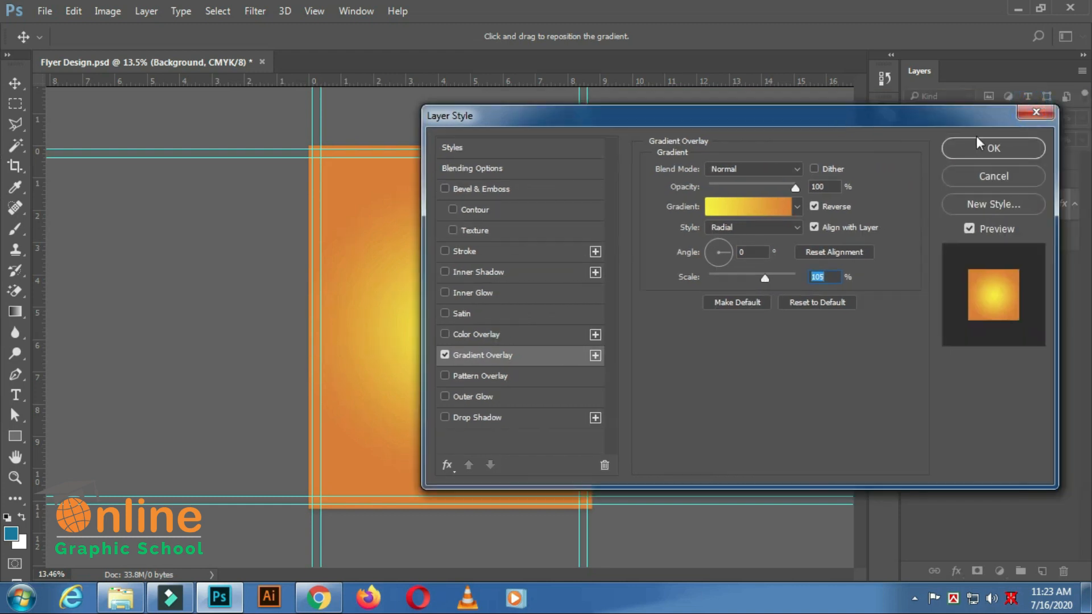
click(991, 149)
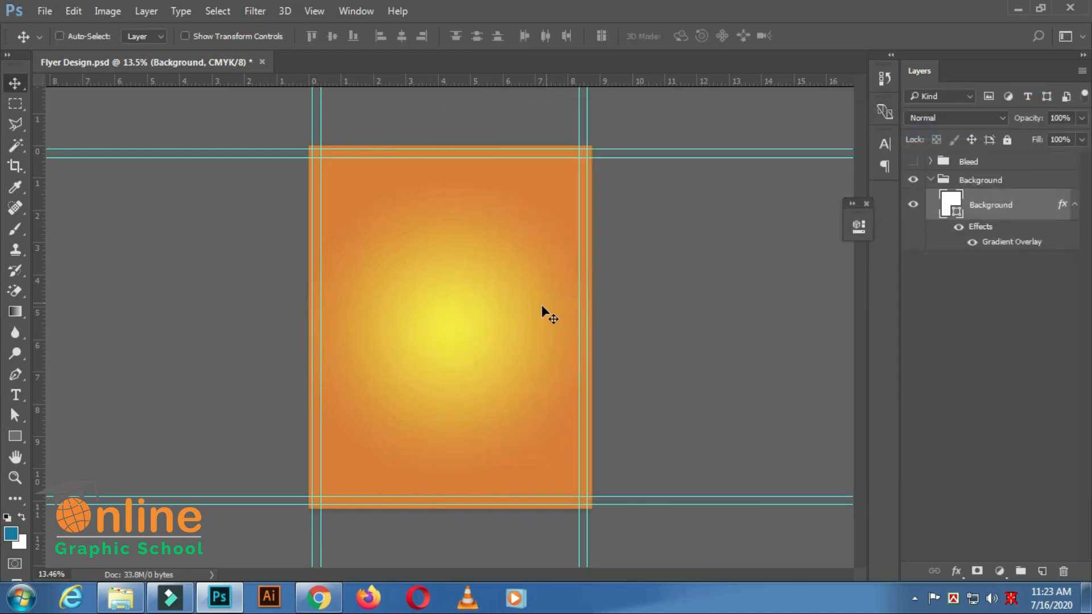
scroll(541, 304, down, 2)
scroll(571, 312, up, 2)
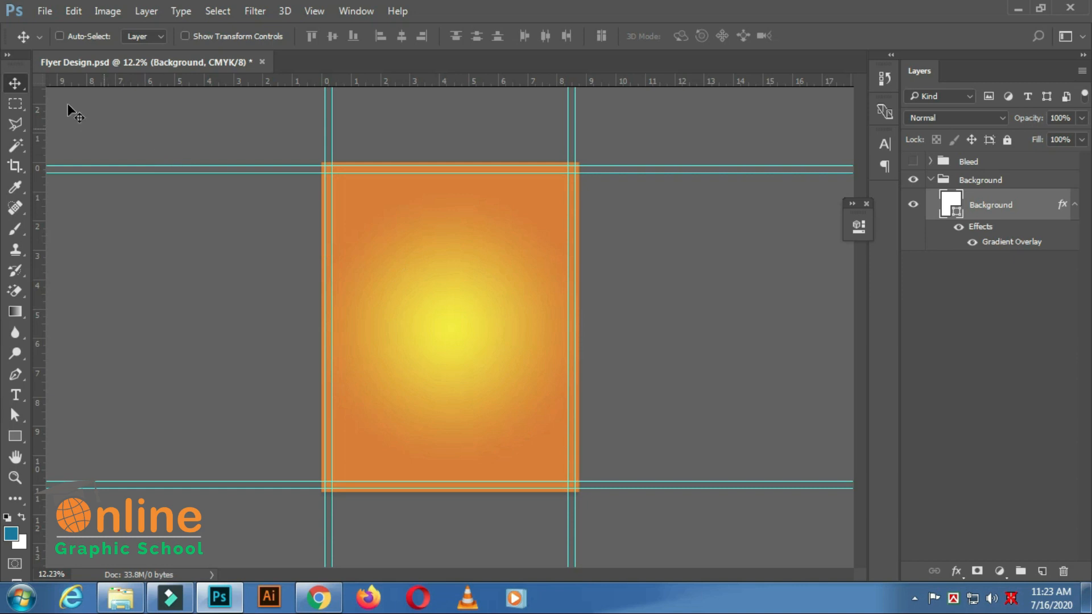
click(46, 13)
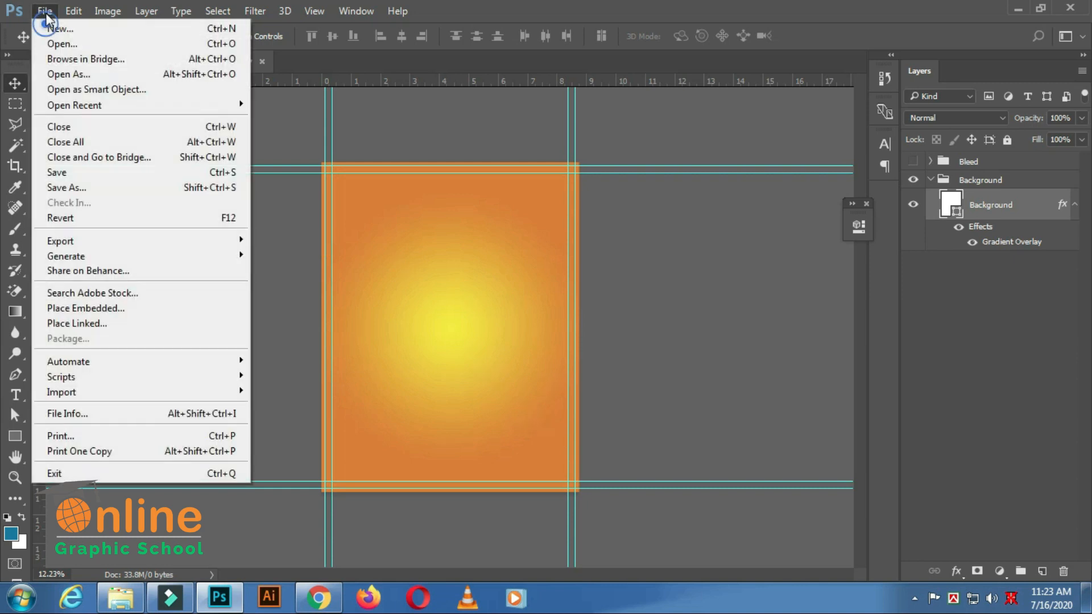
click(75, 177)
Draw a white rectangle about 2550 x 1452 px across the middle of the flyer and close its shape properties.
scroll(372, 280, up, 1)
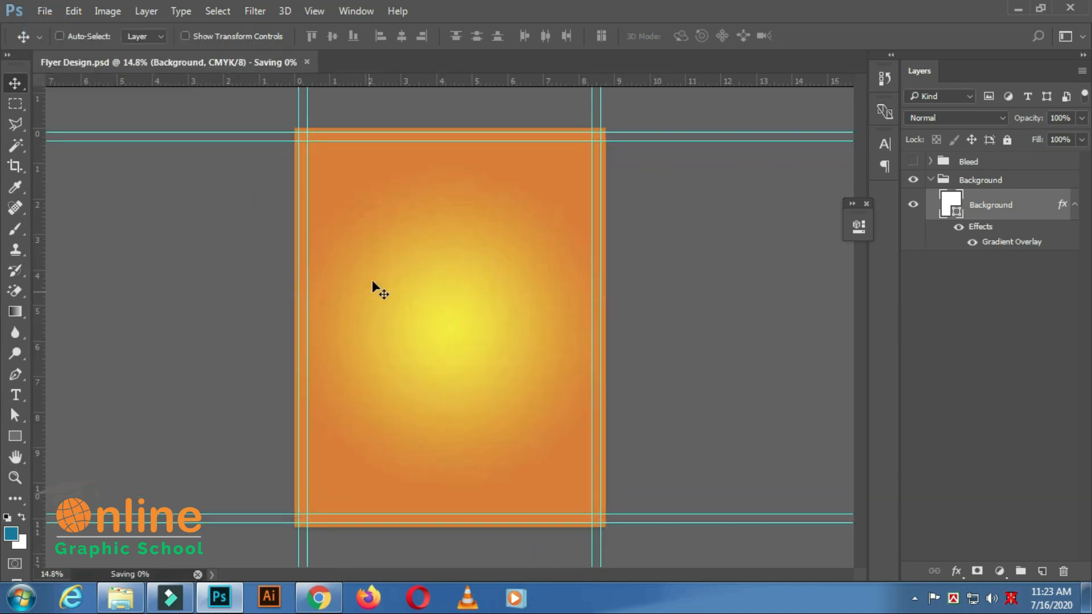
click(16, 436)
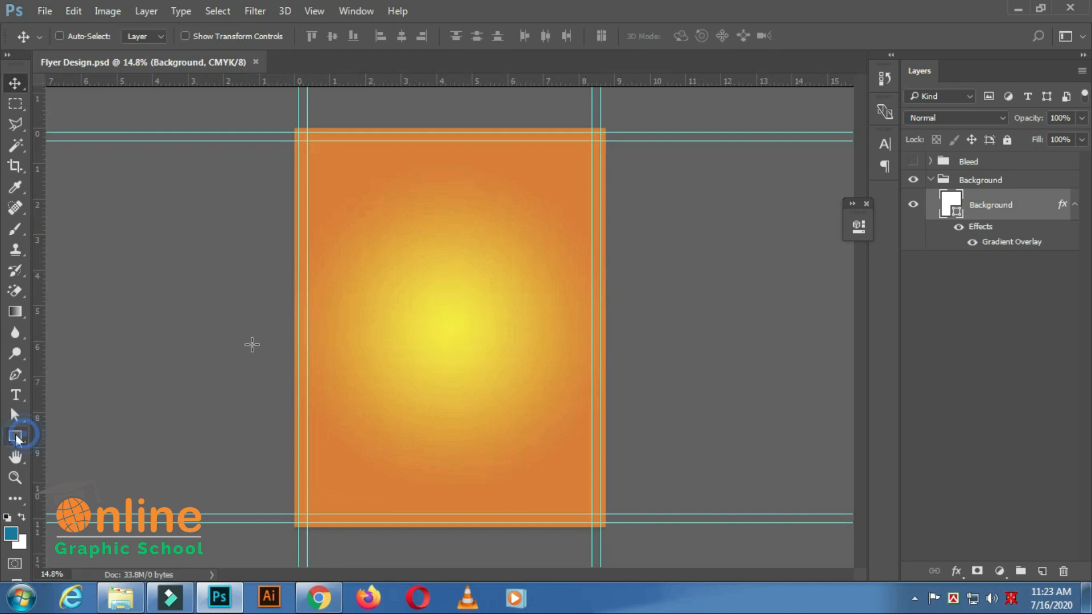
drag(295, 242, 606, 412)
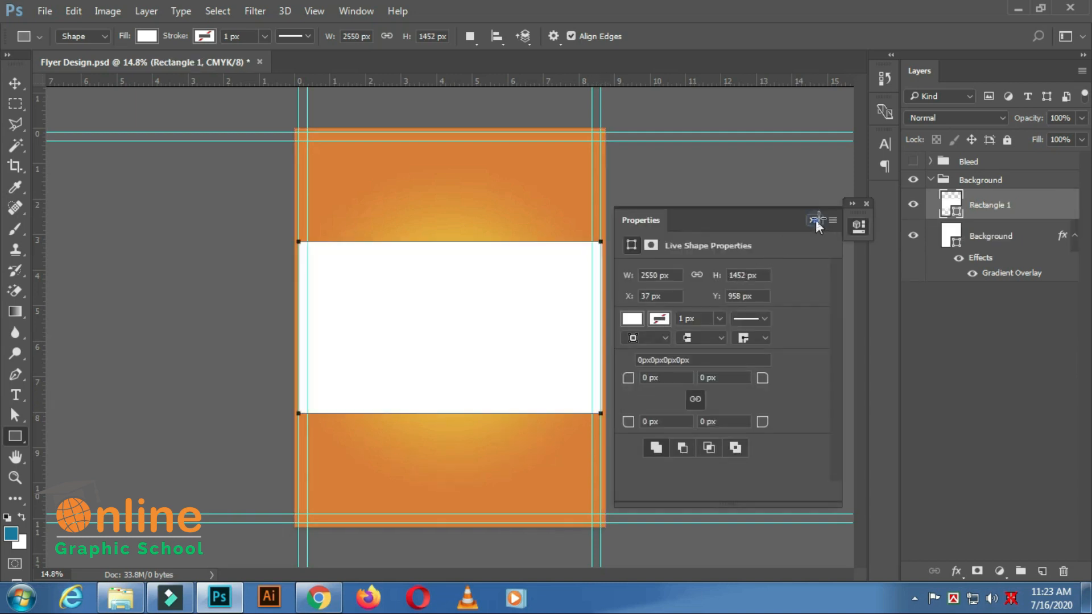
click(812, 220)
click(858, 227)
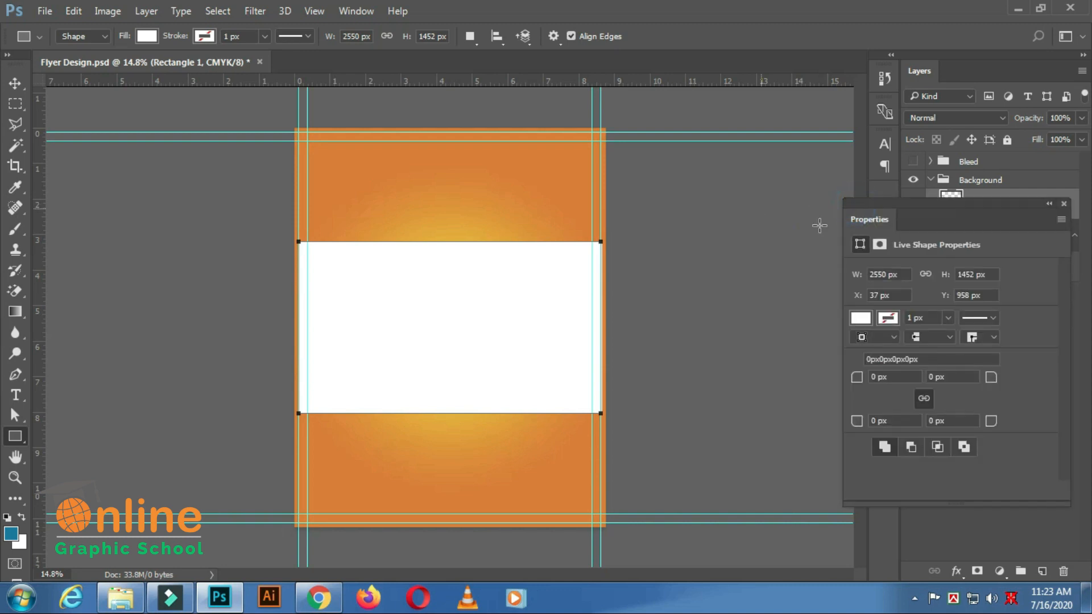
click(1063, 203)
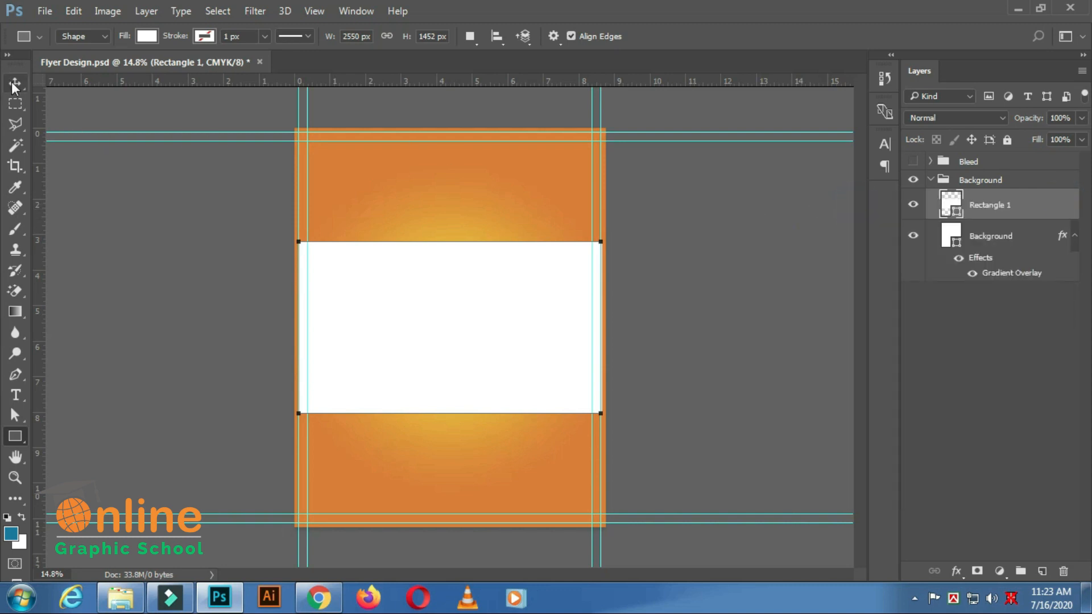
Move the Rectangle 1 layer out of the Background group to just above it, and collapse the group.
click(15, 83)
drag(992, 207, 992, 171)
click(930, 211)
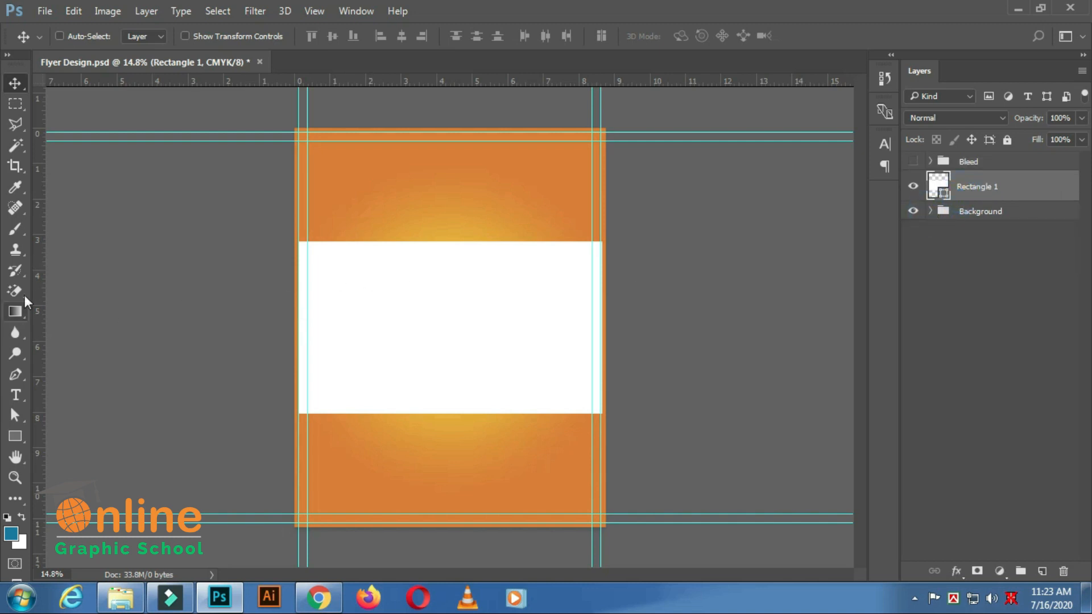
Free Transform the white rectangle to 102.94% width, extending its left and right sides to the flyer's bleed edges.
click(79, 11)
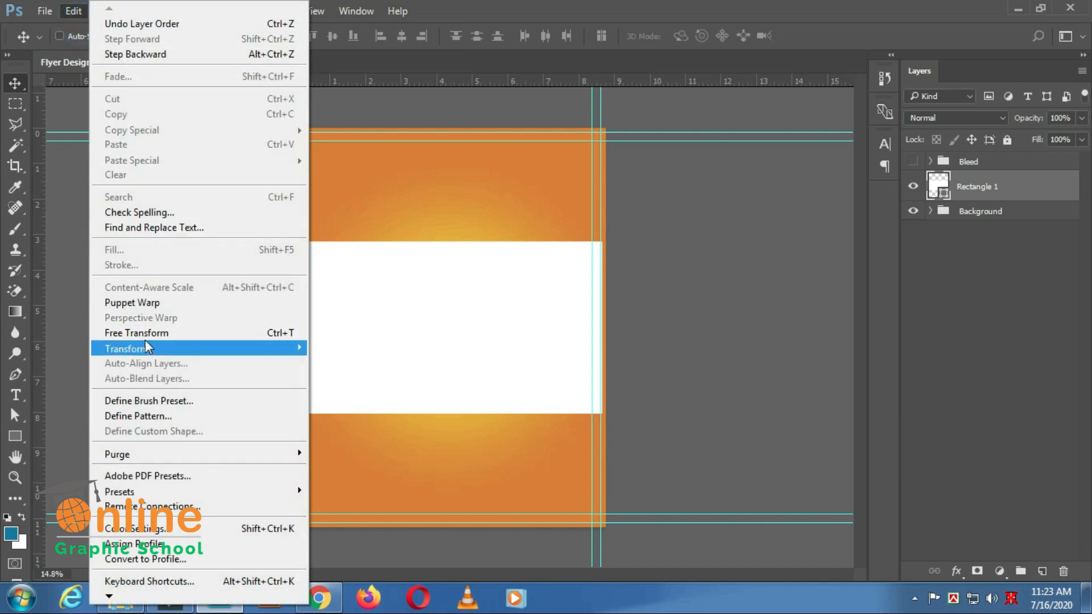
click(155, 333)
scroll(301, 330, up, 2)
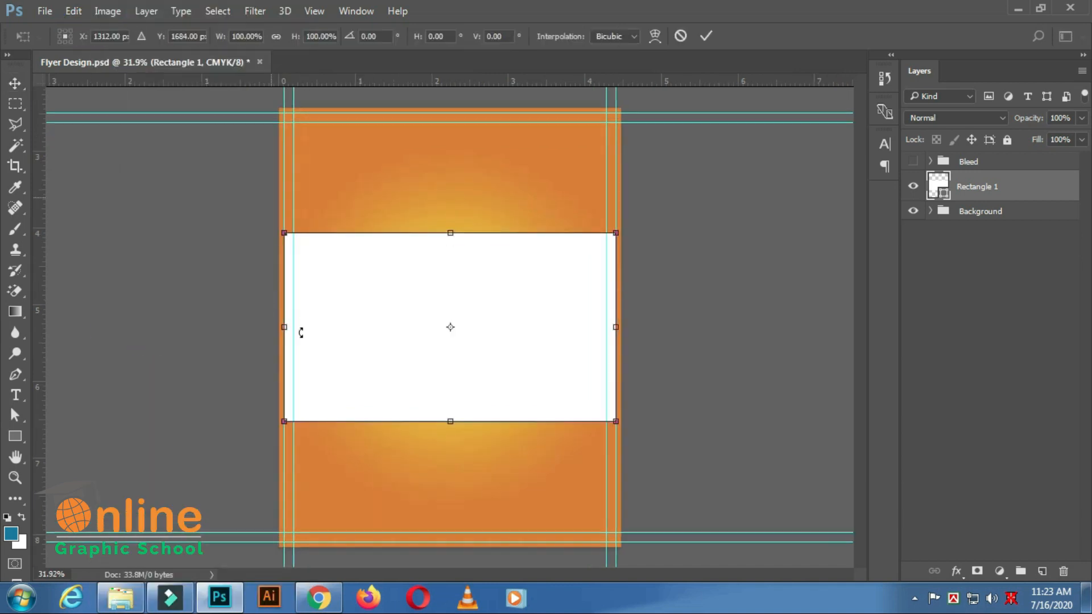
scroll(283, 328, up, 2)
drag(288, 353, 278, 352)
scroll(658, 344, down, 2)
scroll(726, 339, up, 2)
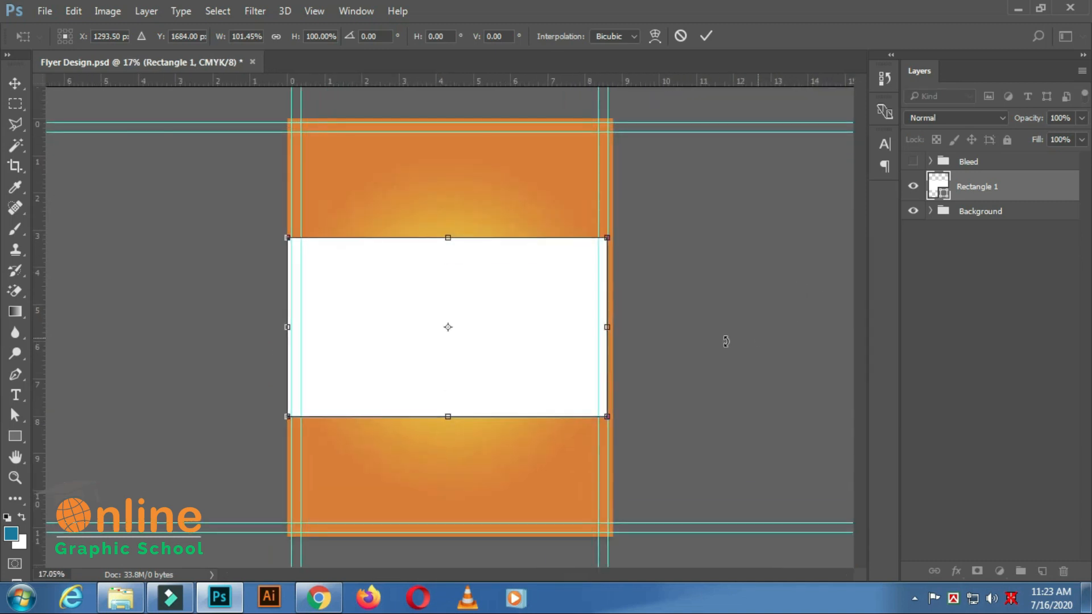
drag(582, 323, 589, 322)
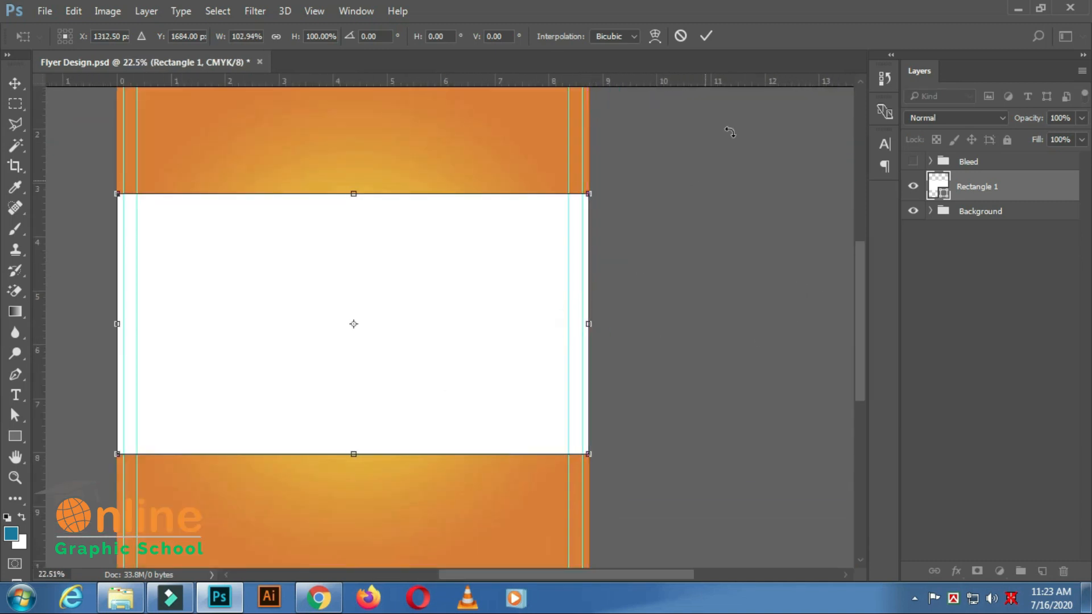
click(705, 37)
scroll(382, 312, down, 3)
scroll(382, 312, up, 1)
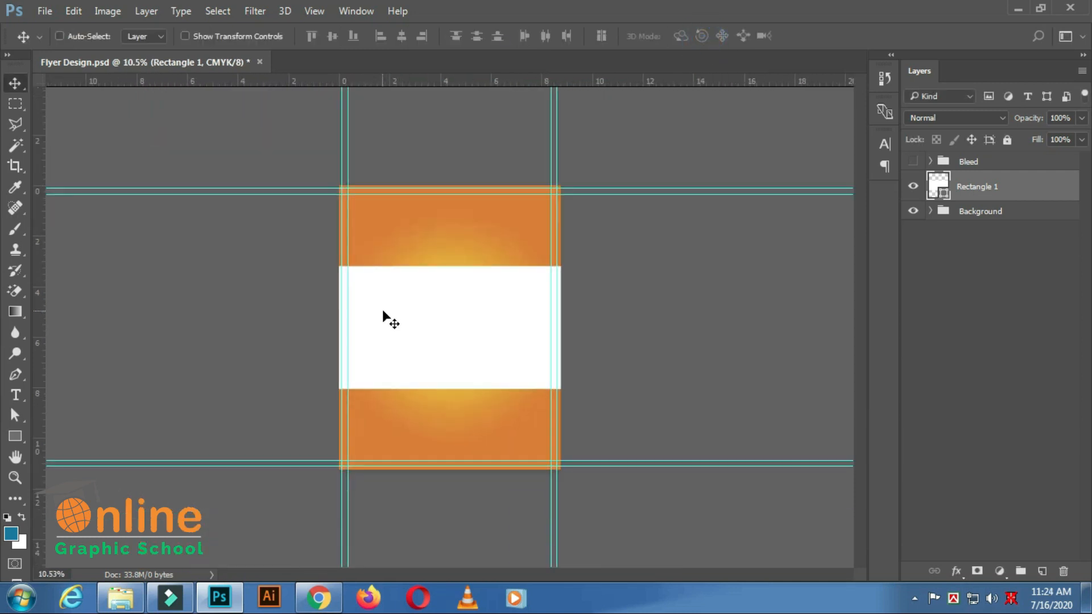
Nudge the white rectangle up and back down, and save the document.
key(shift+Up)
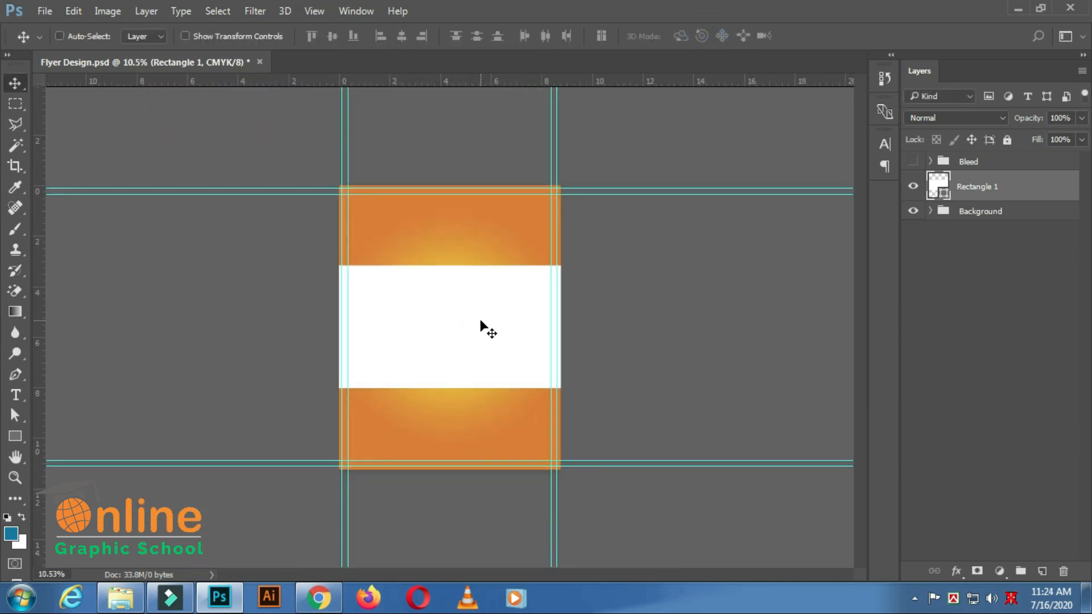
key(shift+Down)
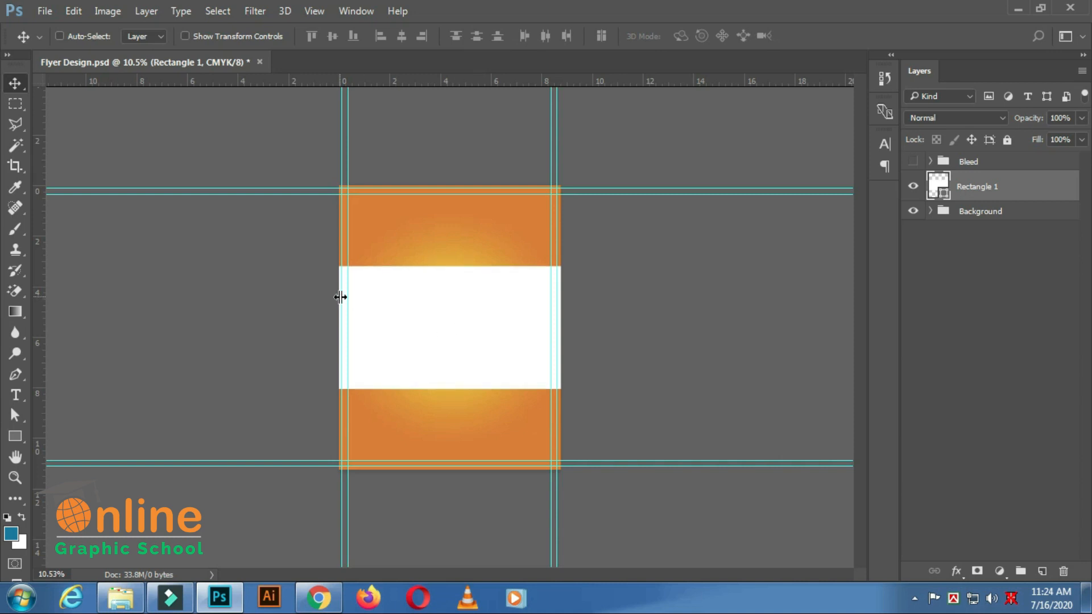
key(ctrl+s)
scroll(549, 306, up, 1)
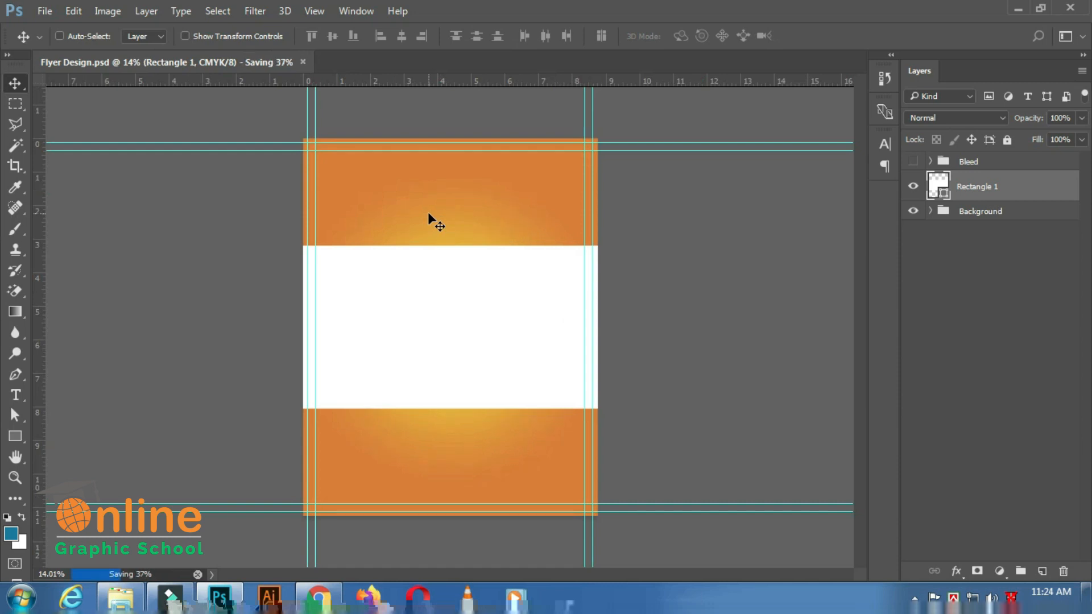
Draw a thin white rectangle about 2614 x 108 px along the upper edge of the large white rectangle.
click(15, 436)
scroll(220, 297, up, 2)
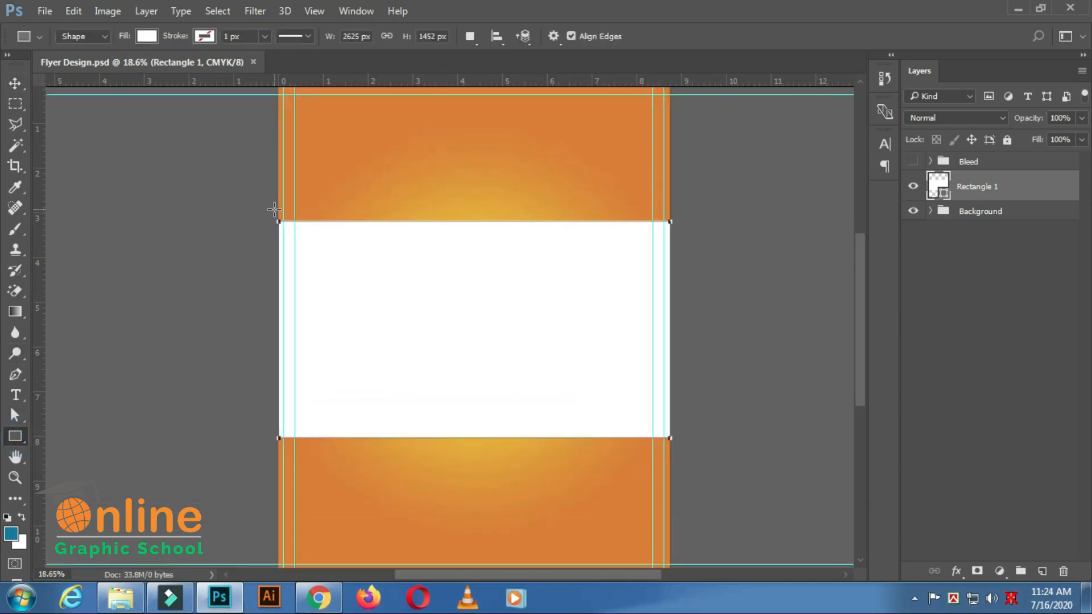
drag(275, 210, 671, 223)
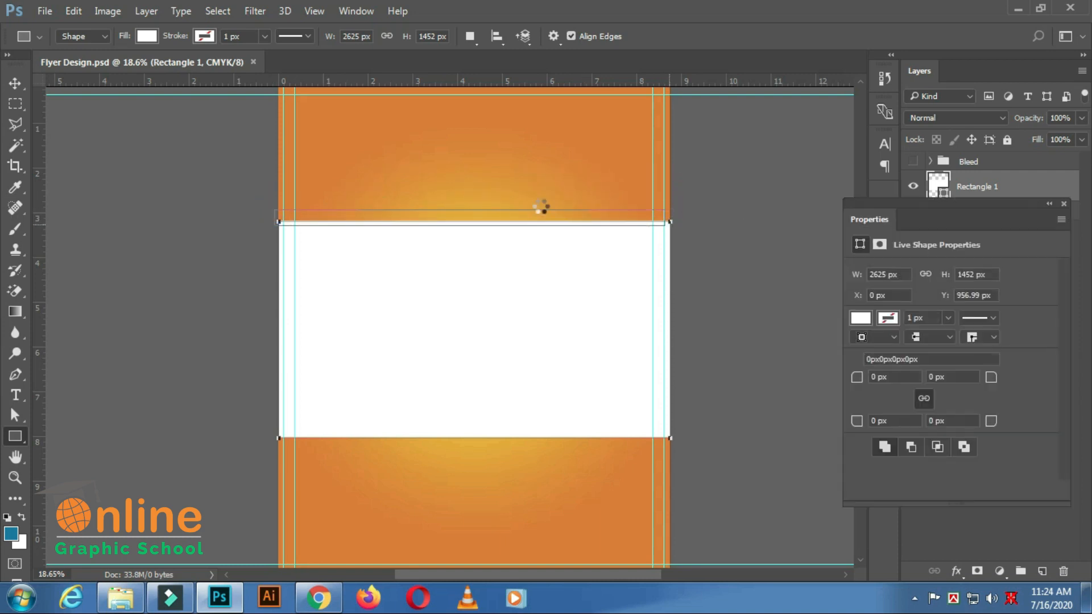
click(16, 83)
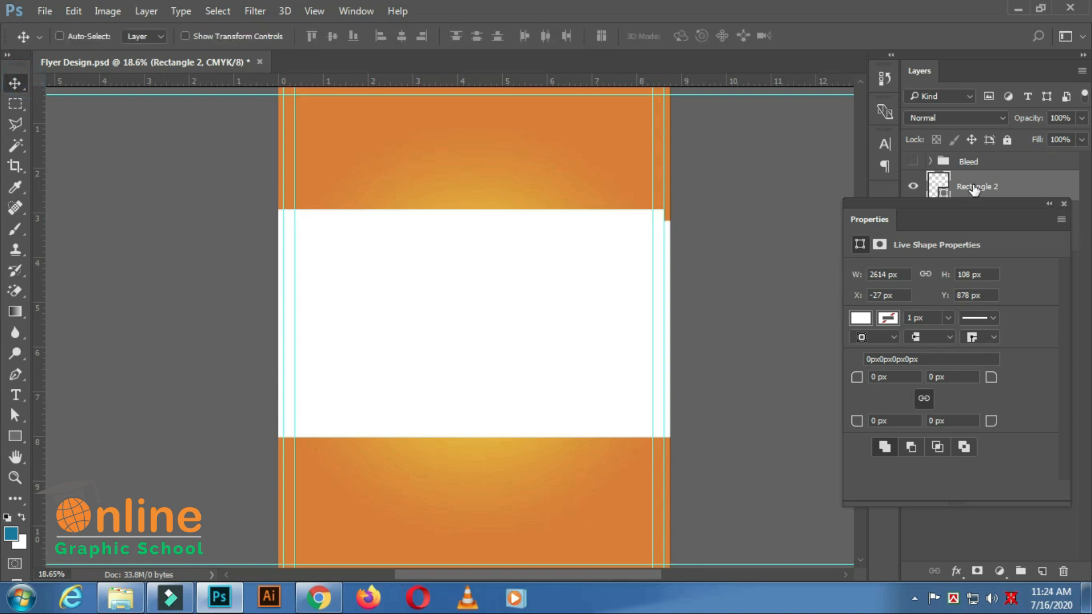
Add a Gradient Overlay to the thin Rectangle 2 strip.
right_click(1059, 188)
key(Escape)
click(956, 570)
click(999, 506)
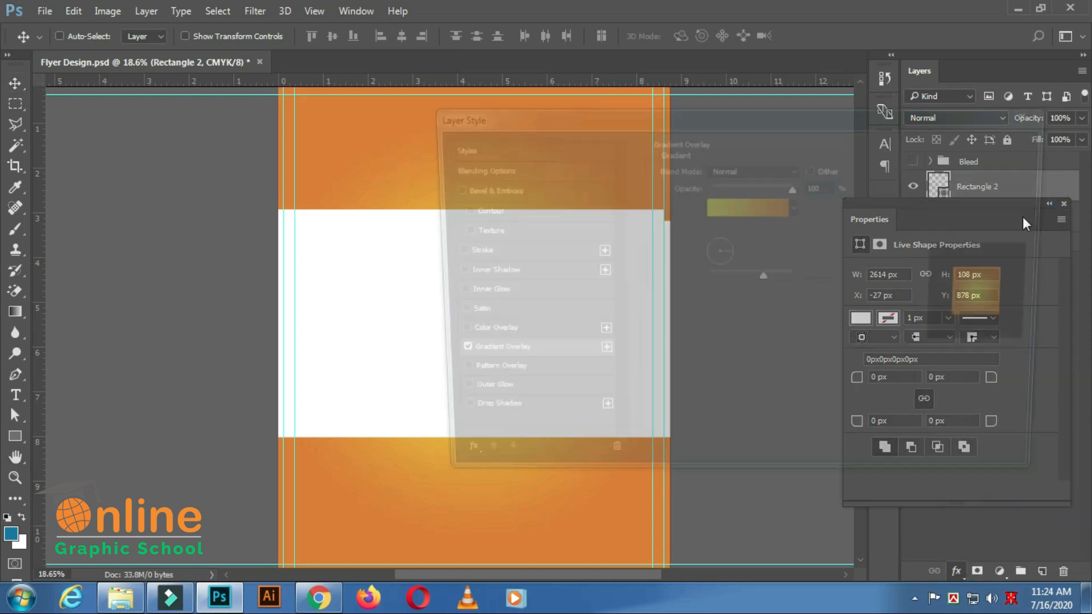
drag(719, 119, 988, 129)
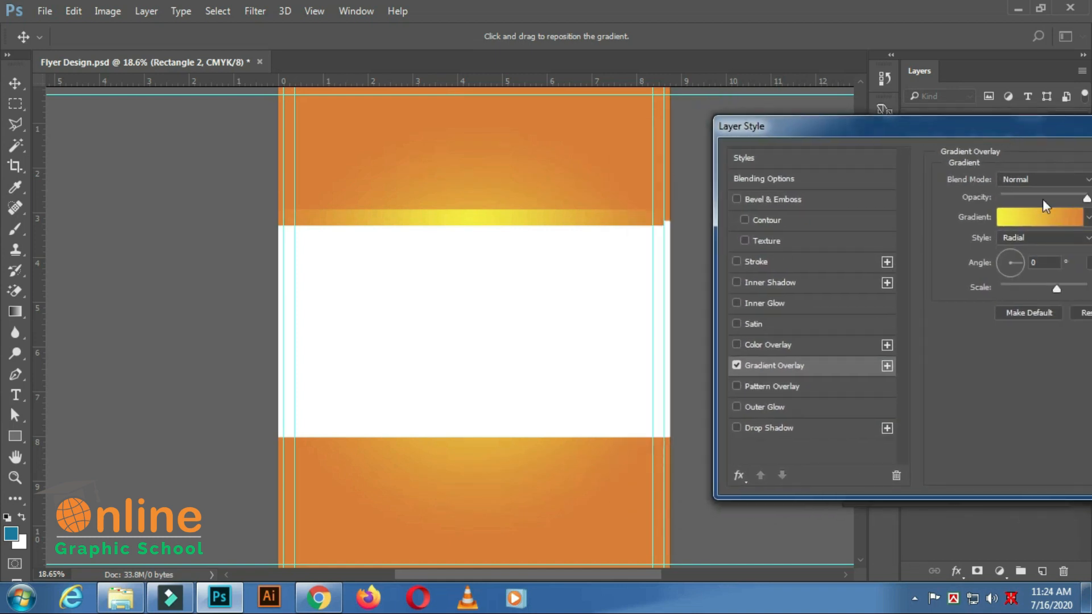
Edit the strip's overlay gradient, adding a yellow color stop at 50% location between the orange and yellow ends.
click(1048, 212)
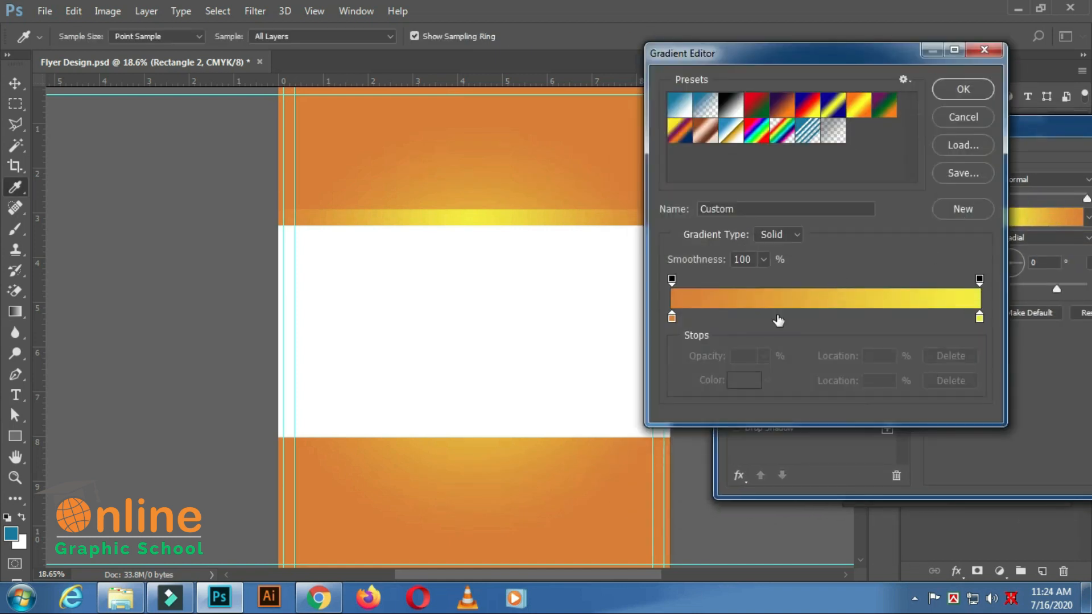
click(674, 317)
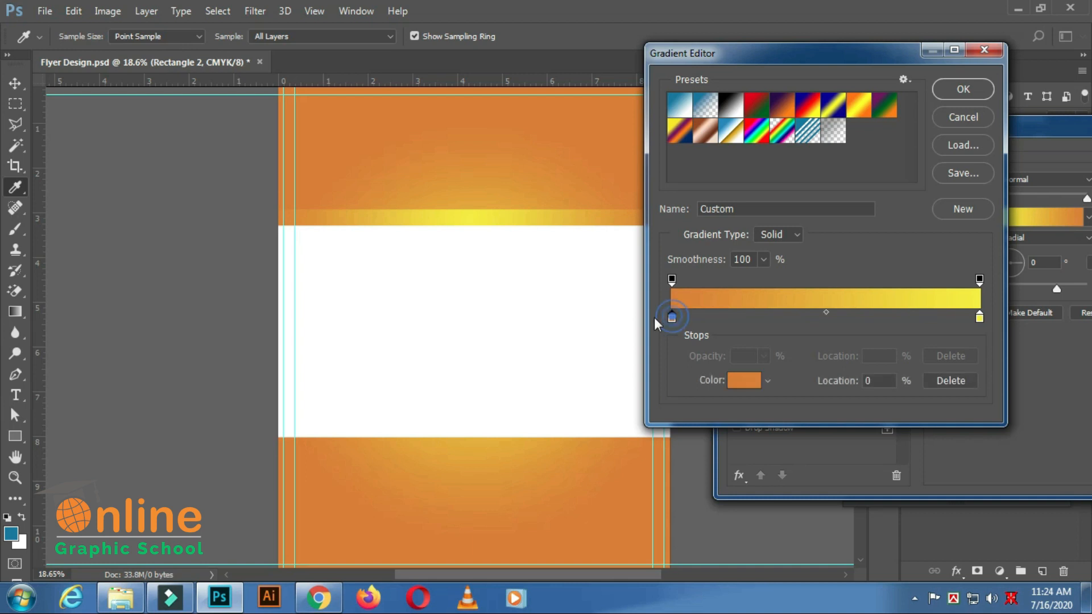
click(980, 318)
mouse_move(967, 318)
mouse_down()
mouse_move(833, 319)
mouse_move(962, 325)
mouse_up()
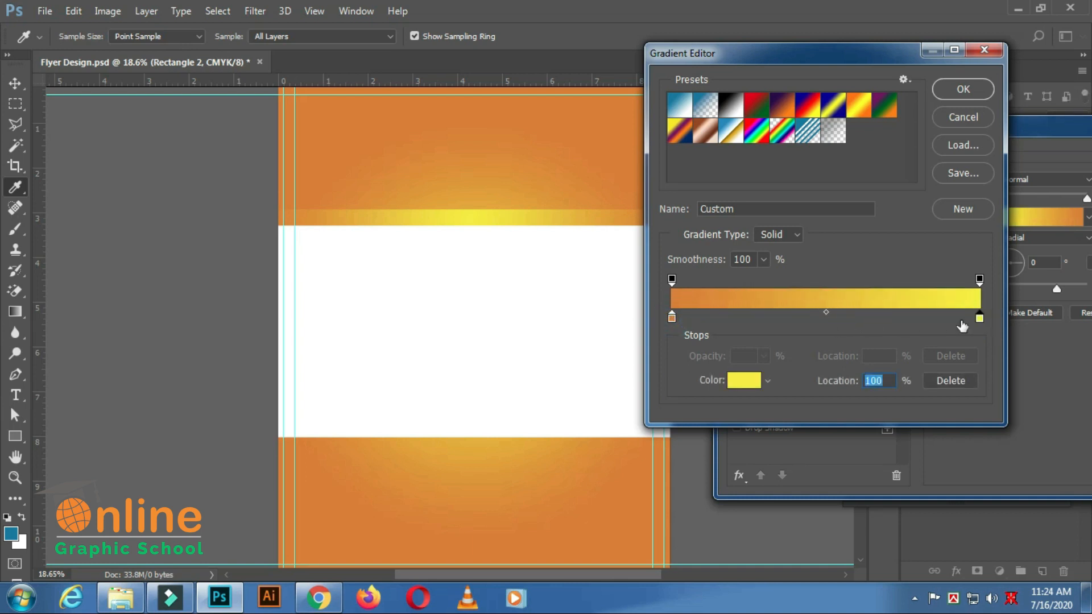
click(824, 319)
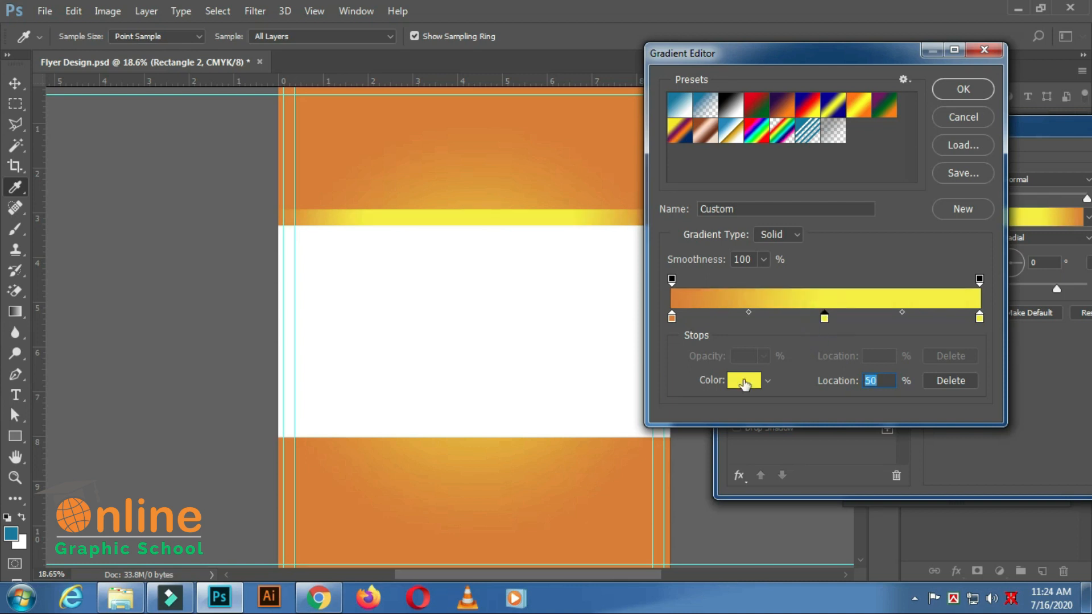
Change the gradient's yellow end stop at 100% to the orange sampled from the flyer background's corner, and accept the gradient.
click(979, 318)
click(735, 383)
drag(420, 98, 500, 99)
drag(744, 115, 1009, 127)
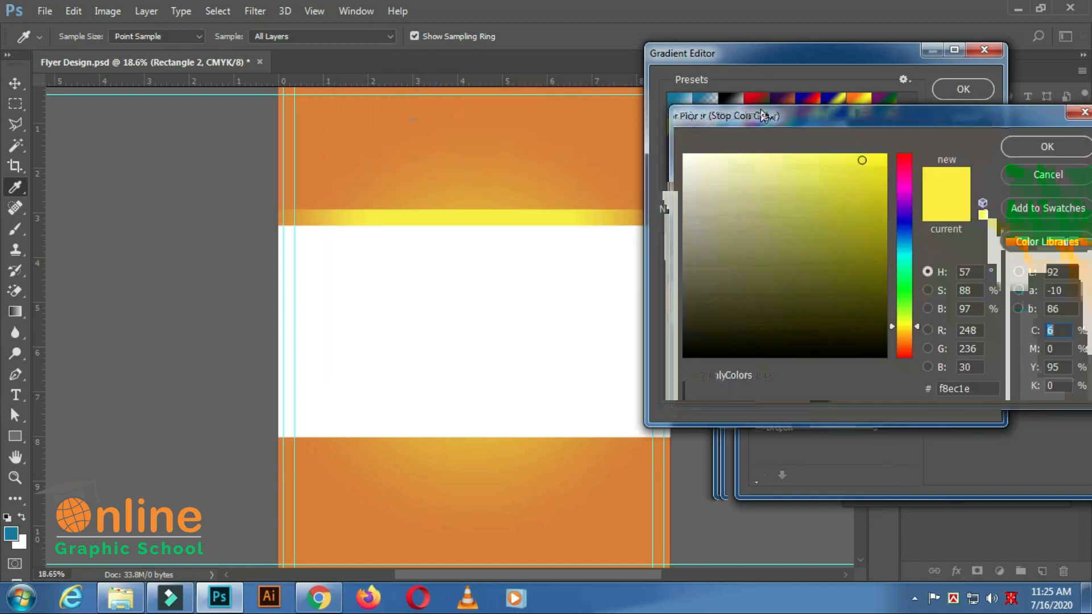
click(286, 102)
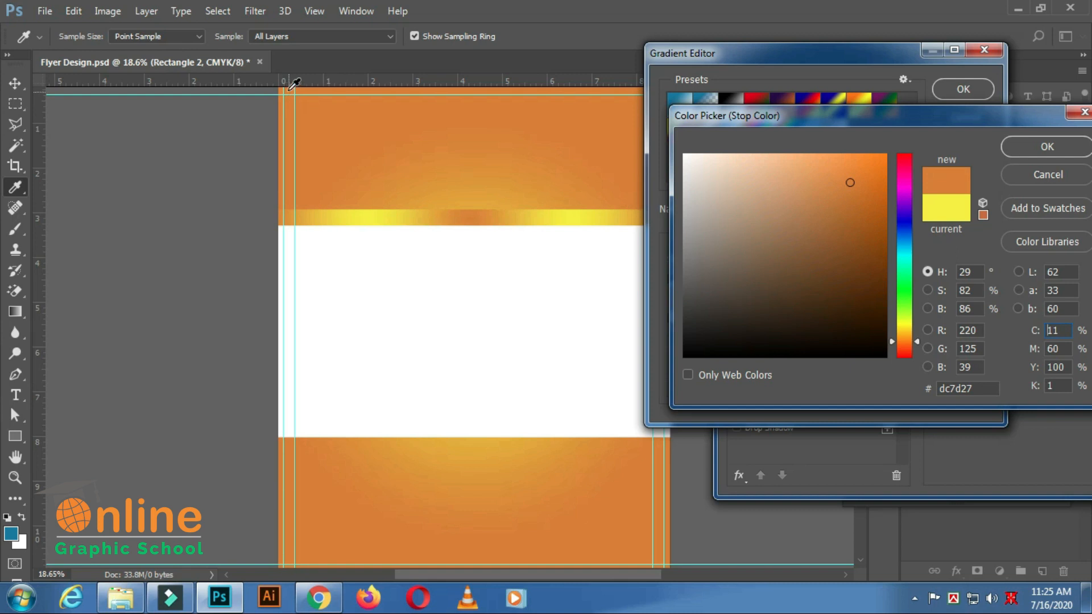
click(288, 90)
click(1051, 148)
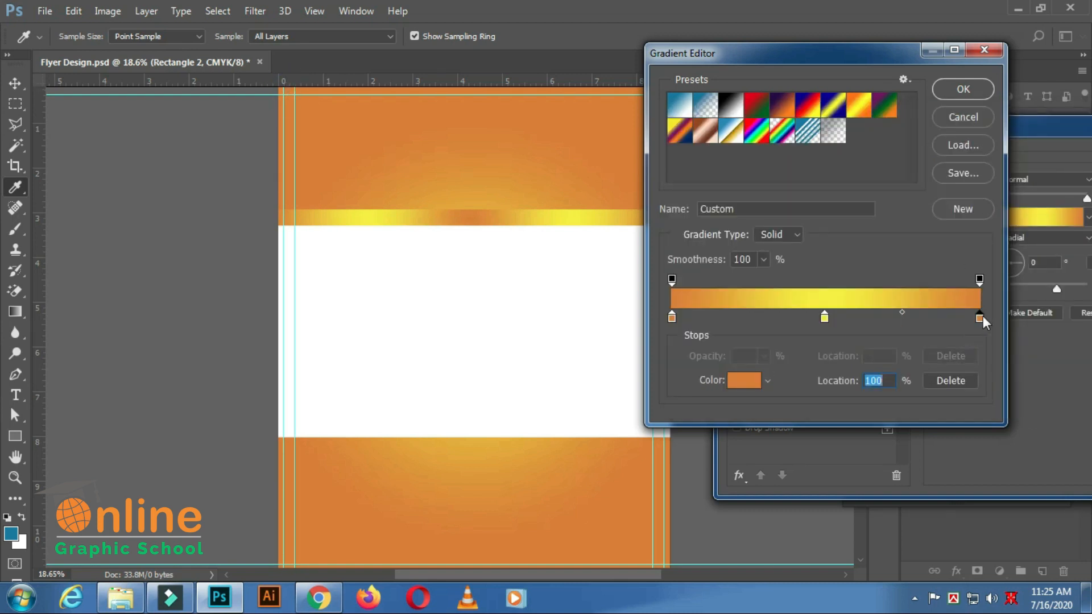
click(947, 87)
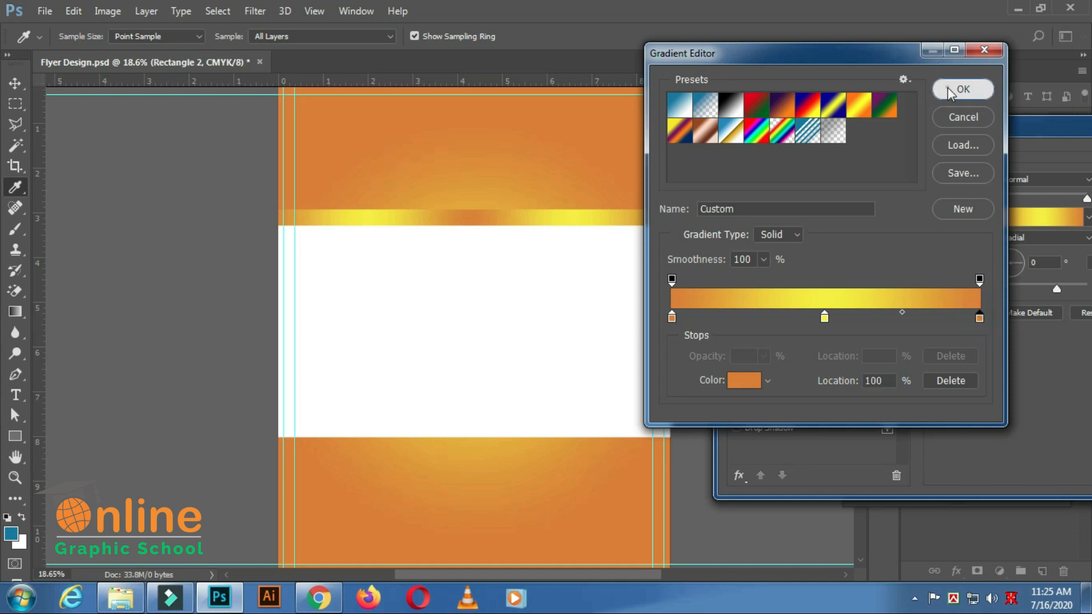
Set the strip's Gradient Overlay to Linear style with a -90° angle, adjust its scale, and apply the layer style.
drag(1013, 124, 879, 102)
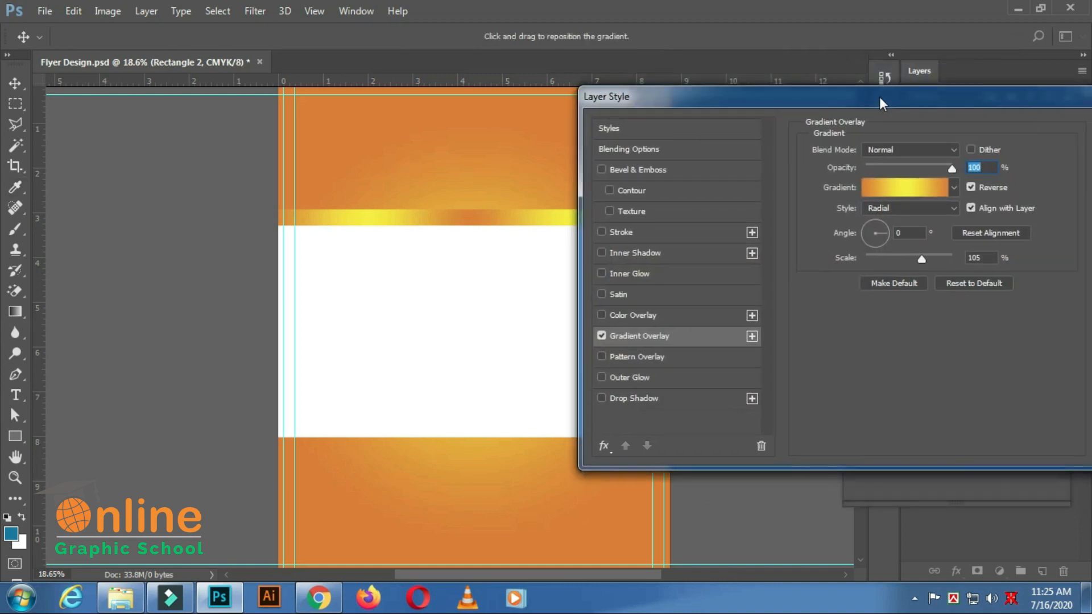
click(954, 203)
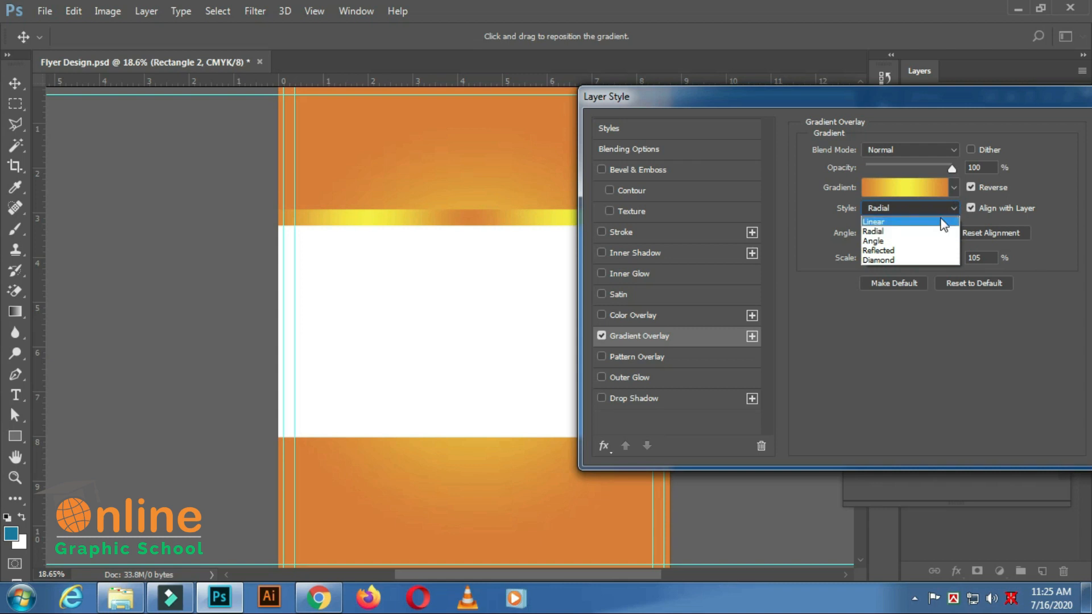
click(932, 221)
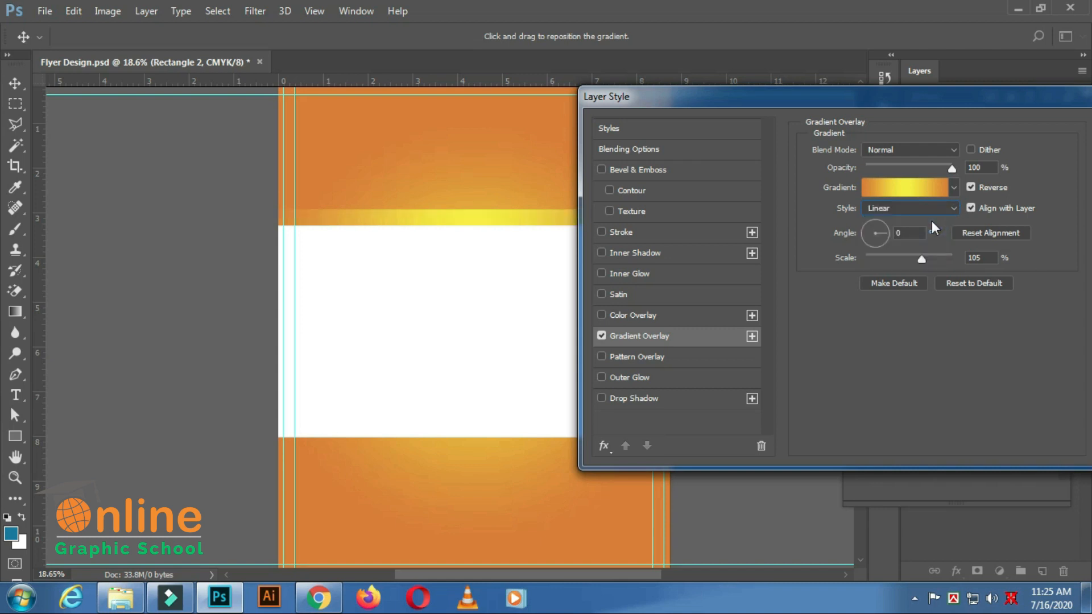
double_click(906, 233)
text(-90)
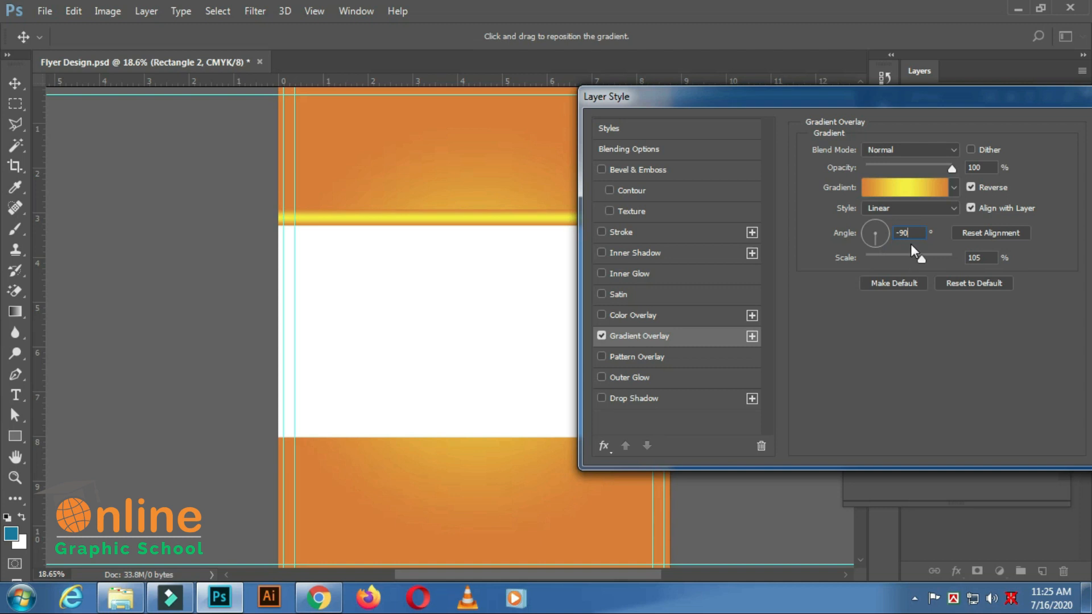
mouse_move(923, 260)
mouse_down()
mouse_move(887, 266)
mouse_move(963, 261)
mouse_move(931, 269)
mouse_up()
drag(1023, 94, 872, 101)
click(984, 146)
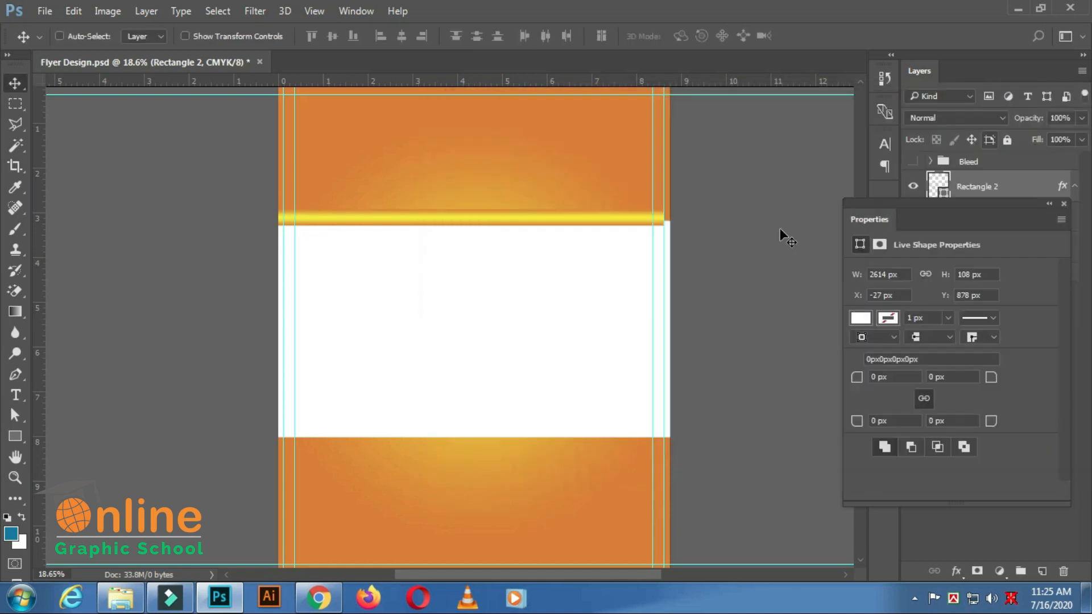
Free Transform the gradient strip to 98.97% width by bringing its left end in to the flyer's left edge.
scroll(545, 278, down, 2)
scroll(213, 207, up, 5)
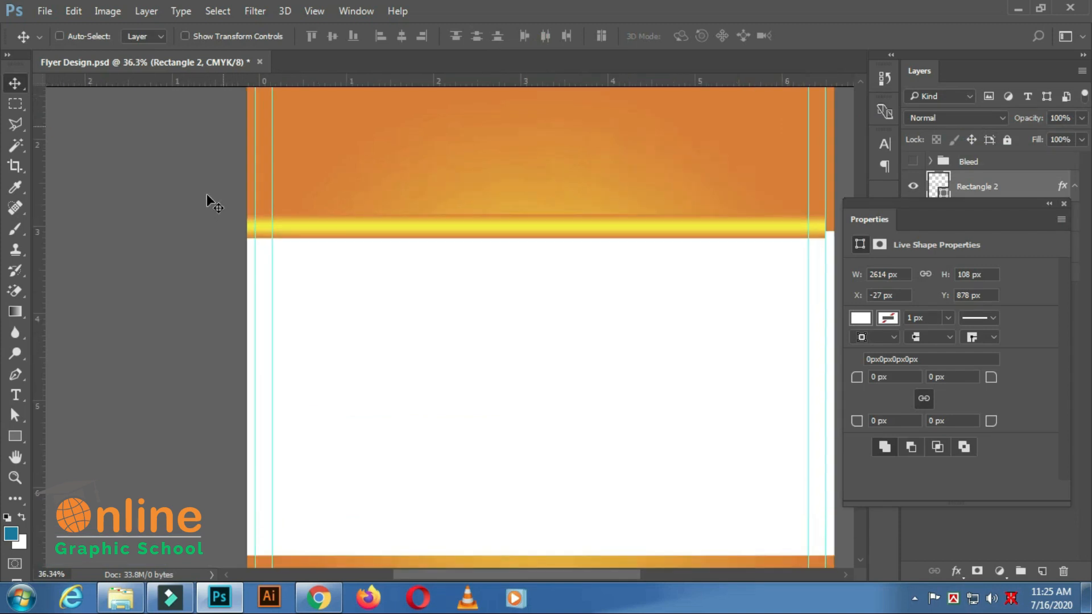
scroll(194, 183, up, 3)
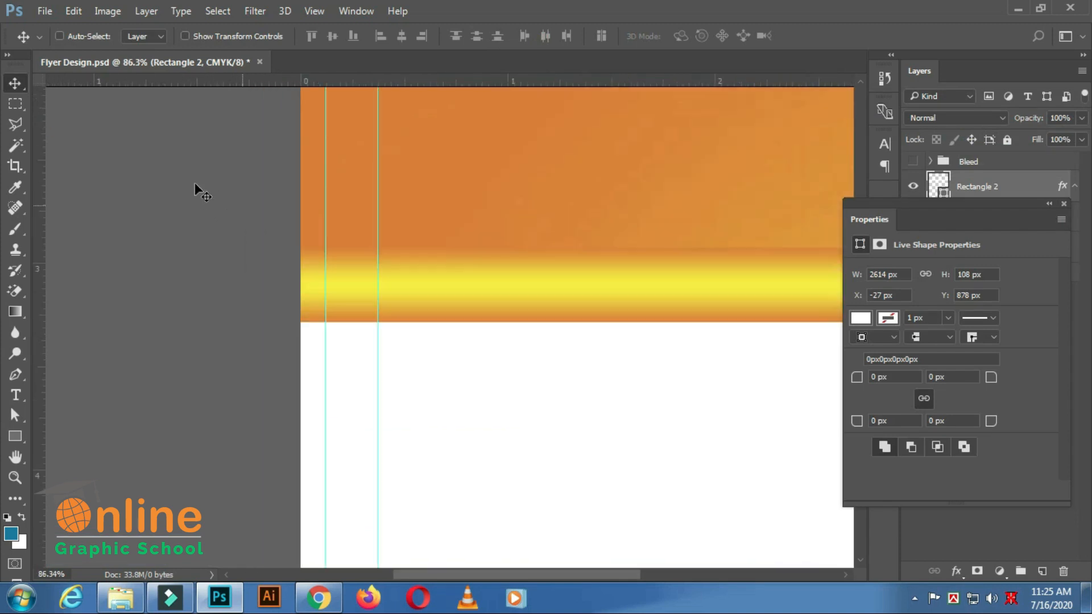
scroll(266, 180, down, 3)
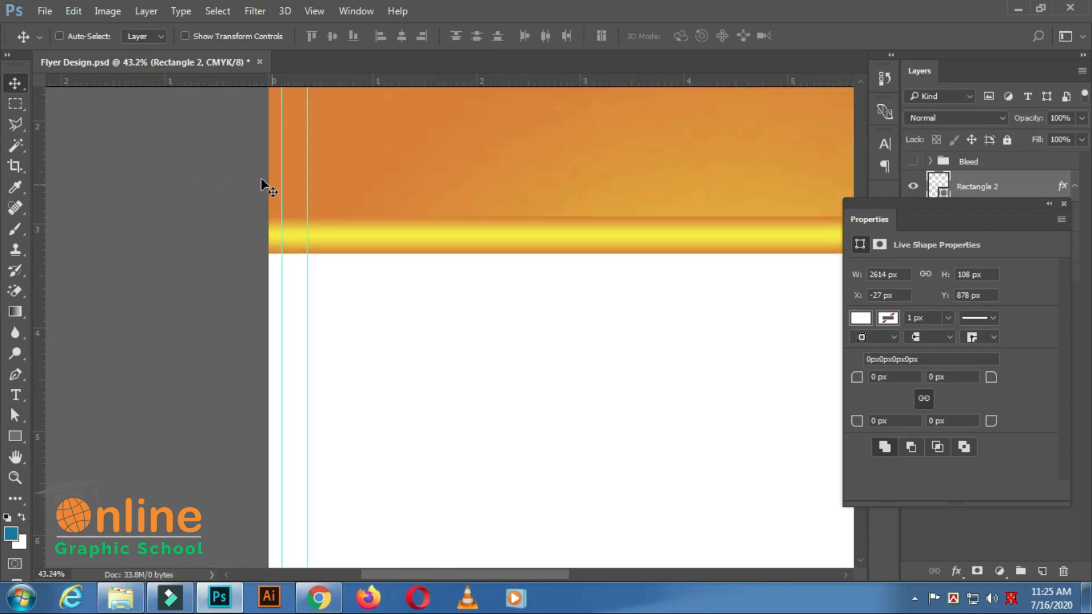
click(73, 13)
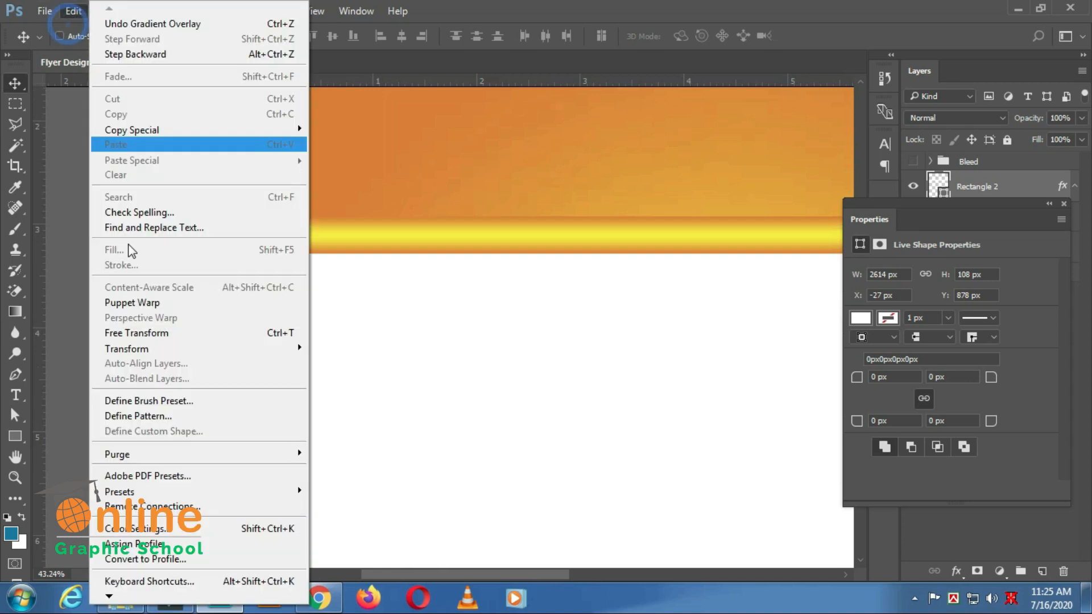
click(145, 336)
drag(259, 235, 266, 235)
scroll(375, 281, down, 2)
scroll(455, 548, down, 1)
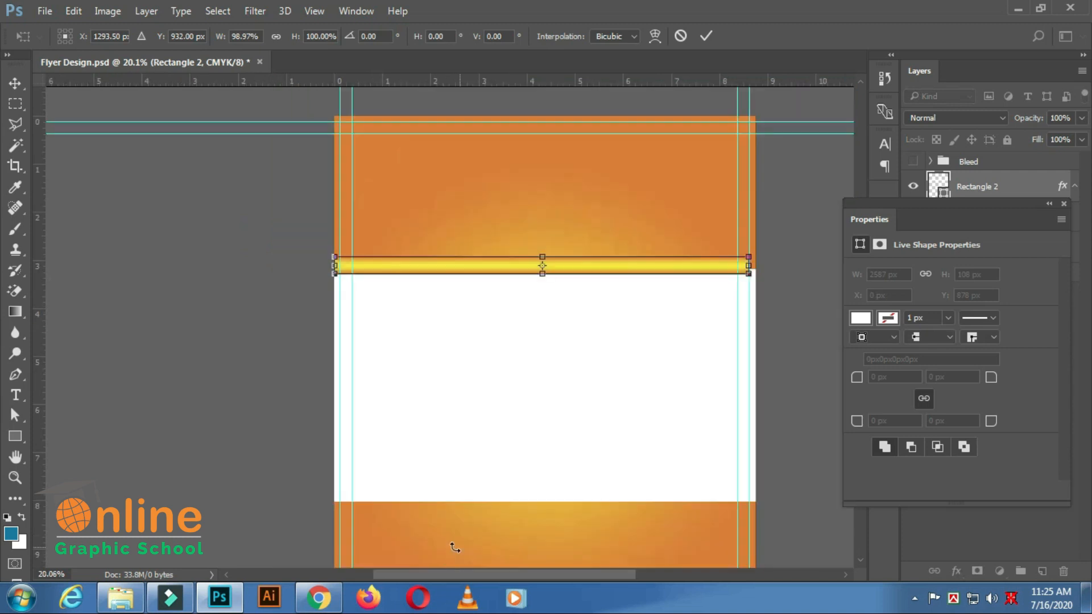
Extend the strip's right end to the flyer's right edge at 100.42% width and reduce its height to 60 px.
drag(490, 575, 553, 574)
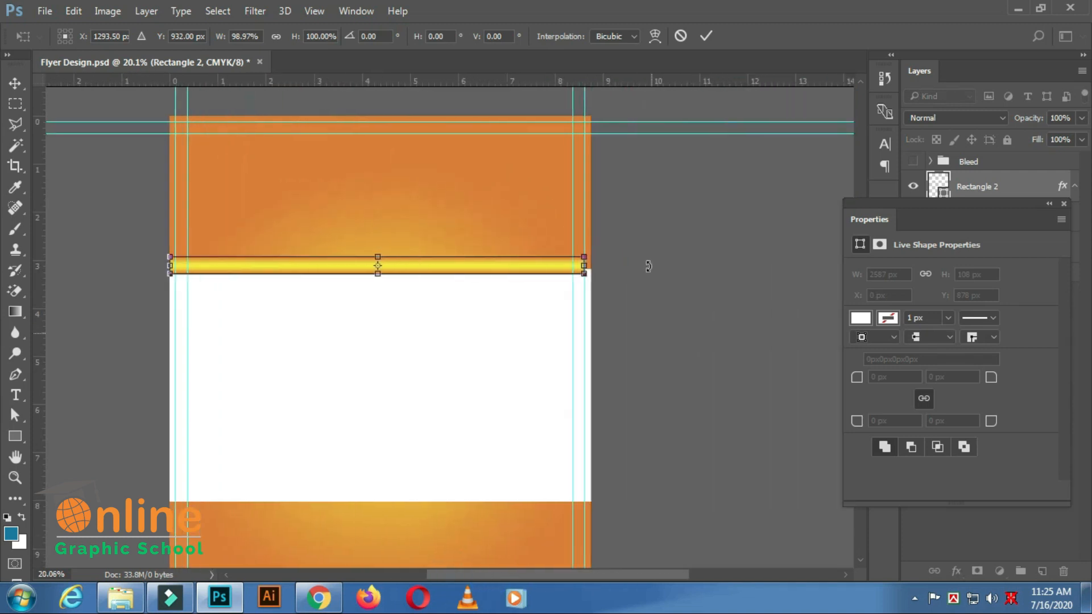
scroll(646, 251, up, 2)
scroll(643, 217, up, 2)
drag(502, 313, 518, 313)
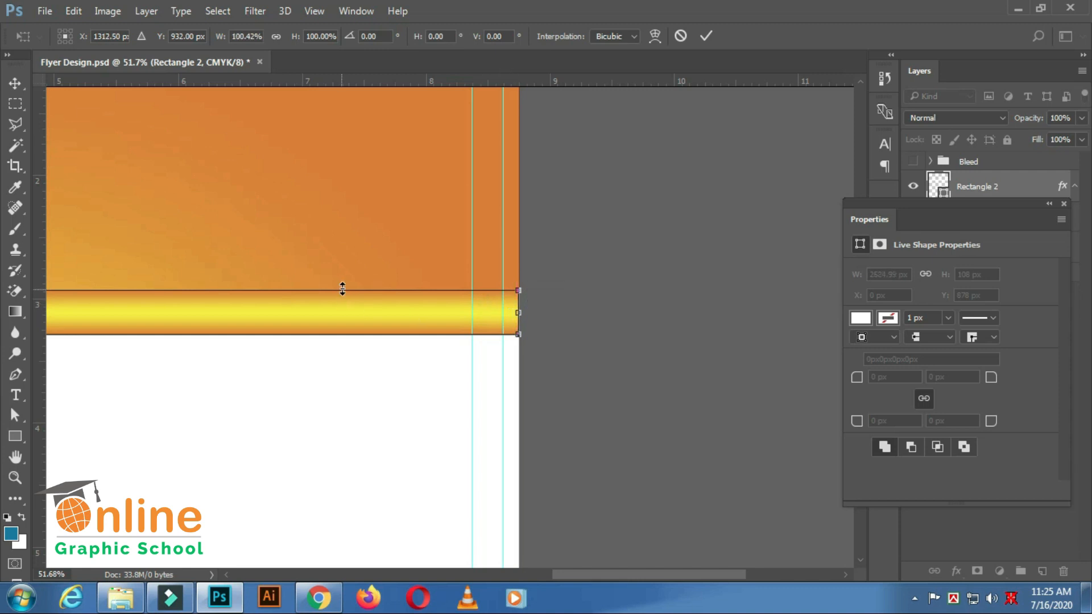
drag(343, 289, 338, 308)
click(708, 36)
Examine how the gradient strip lines up with the flyer's left edge and the white rectangle, checking its Free Transform bounds.
scroll(470, 297, down, 3)
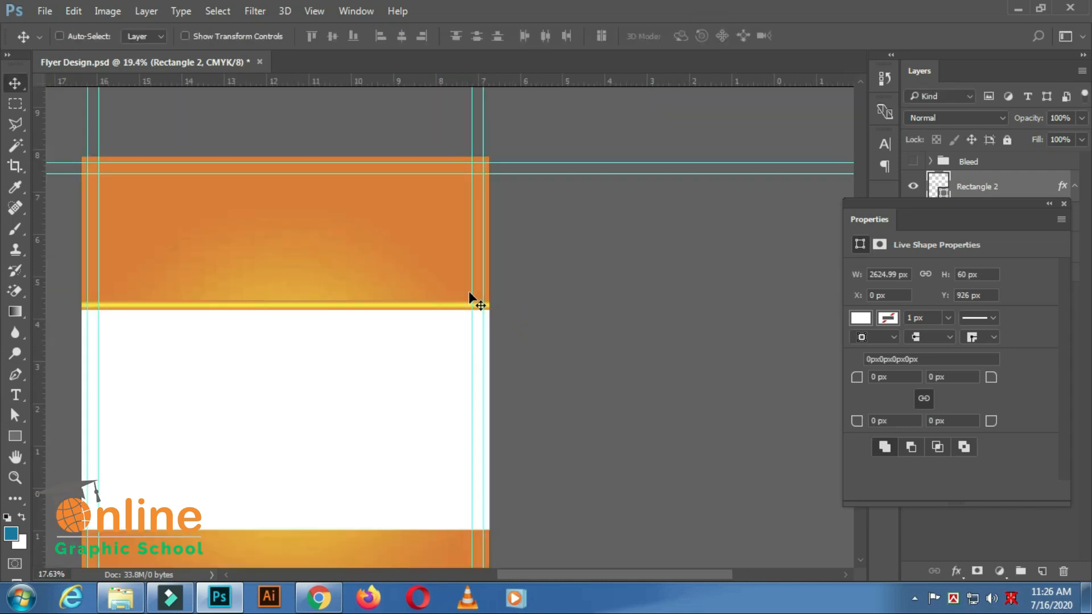
scroll(463, 226, down, 2)
scroll(326, 239, up, 5)
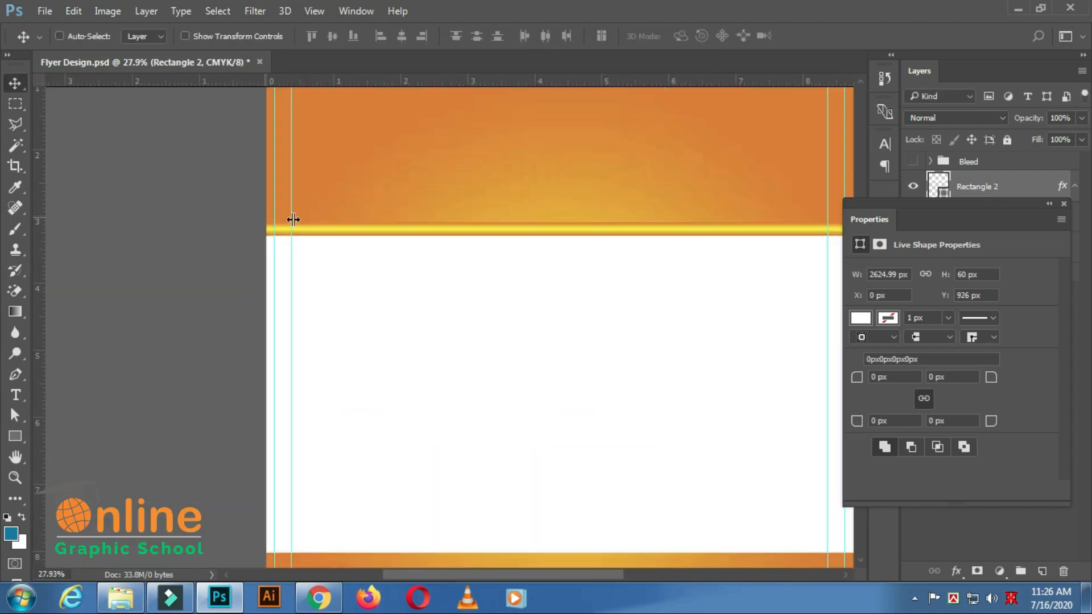
scroll(293, 220, up, 5)
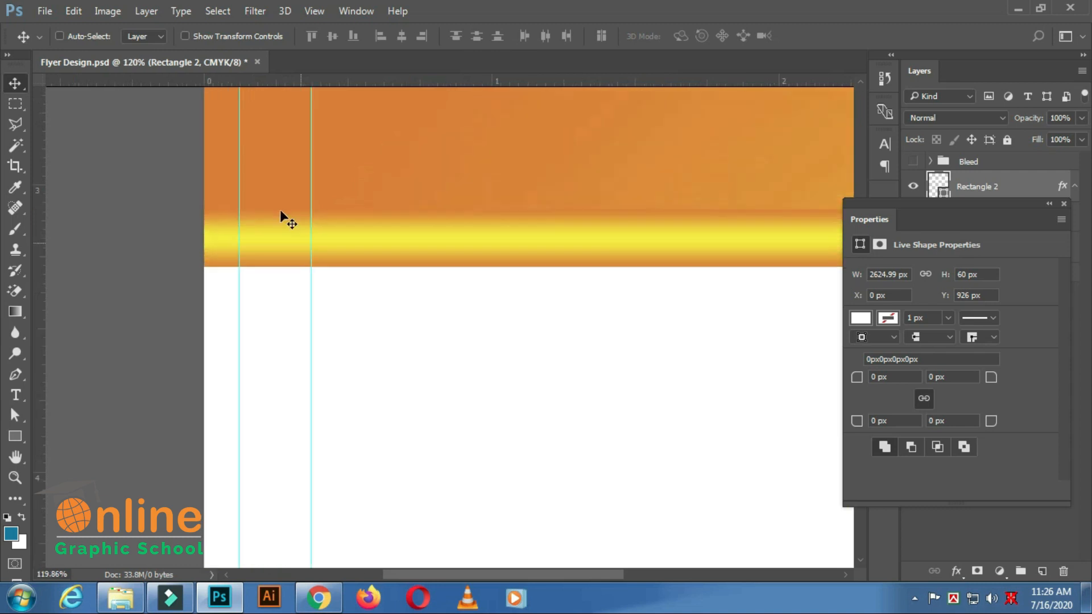
click(72, 13)
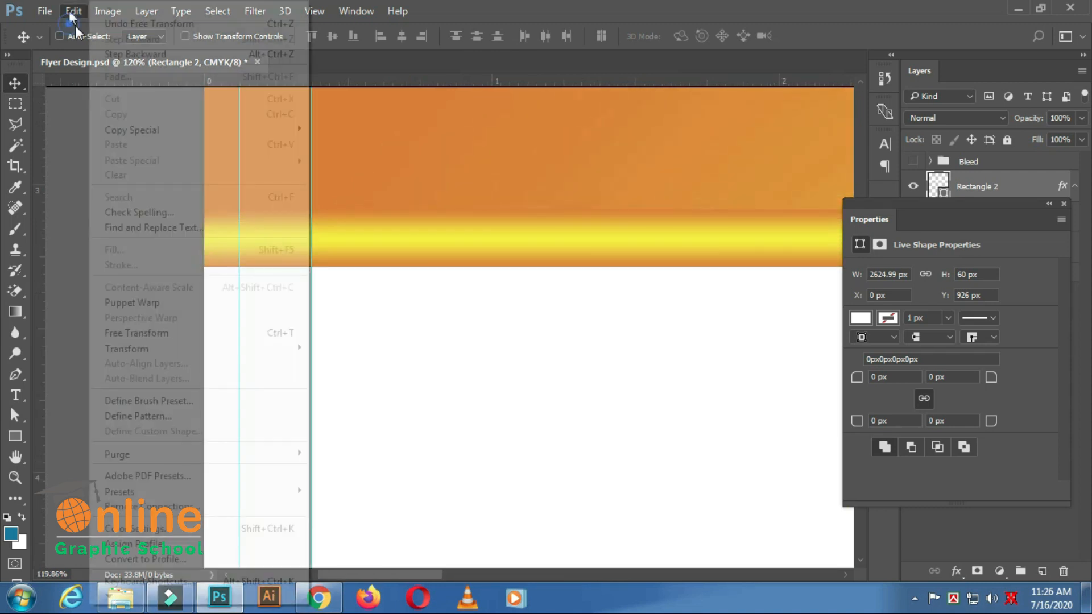
click(136, 333)
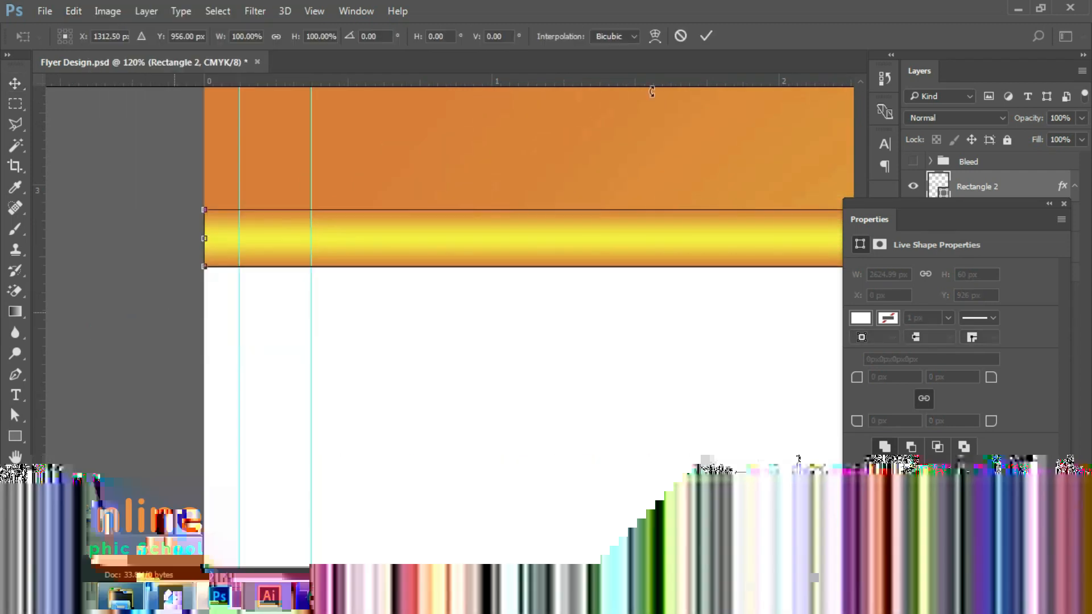
click(705, 36)
scroll(663, 182, down, 3)
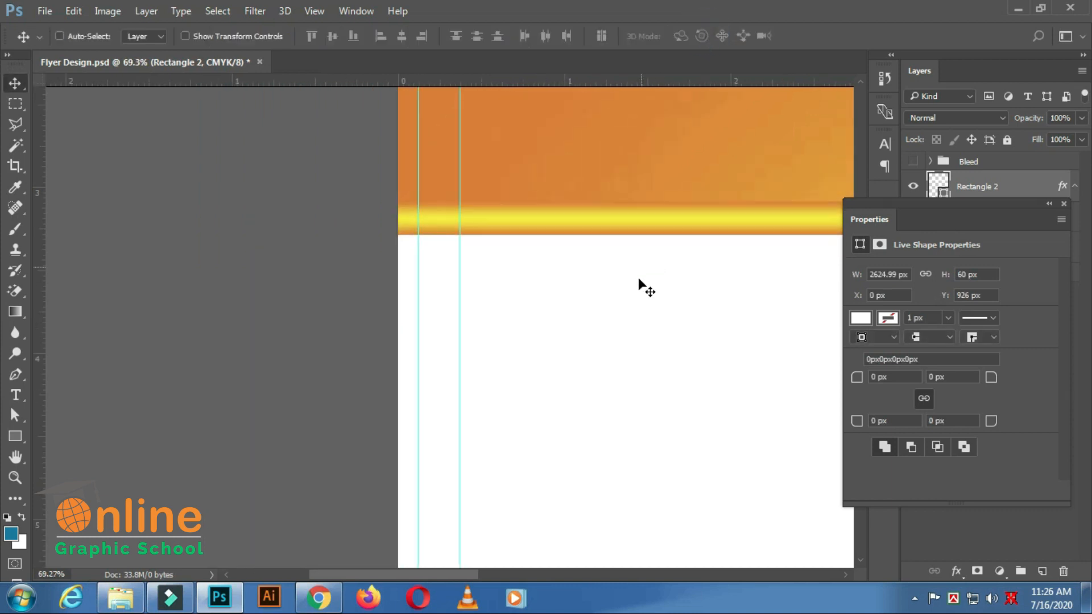
scroll(637, 279, down, 7)
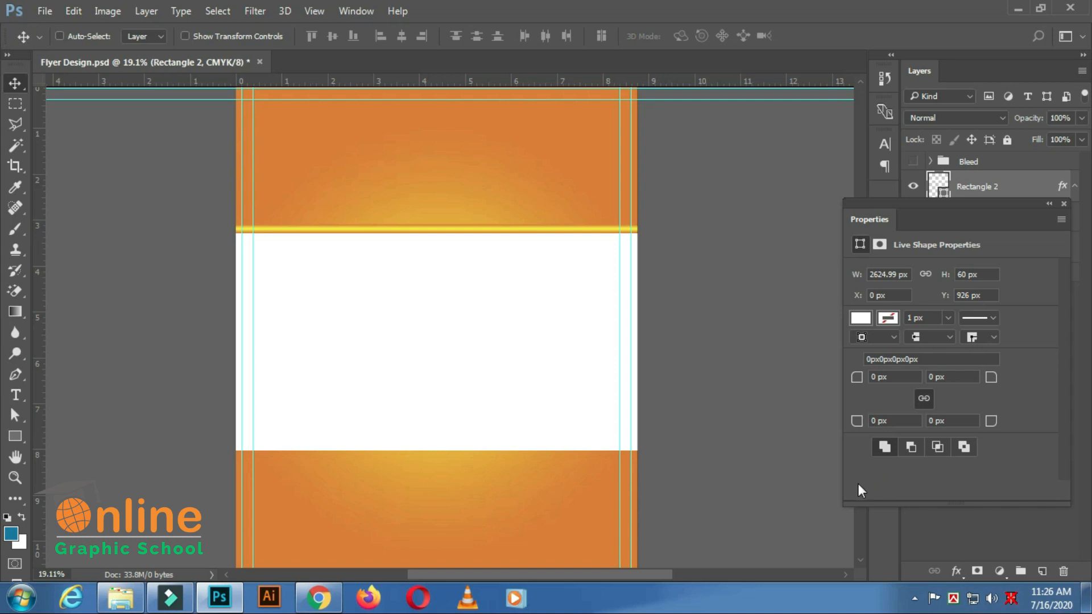
Save the document, and collapse the shape properties and the Rectangle 2 layer's effects list.
key(ctrl+s)
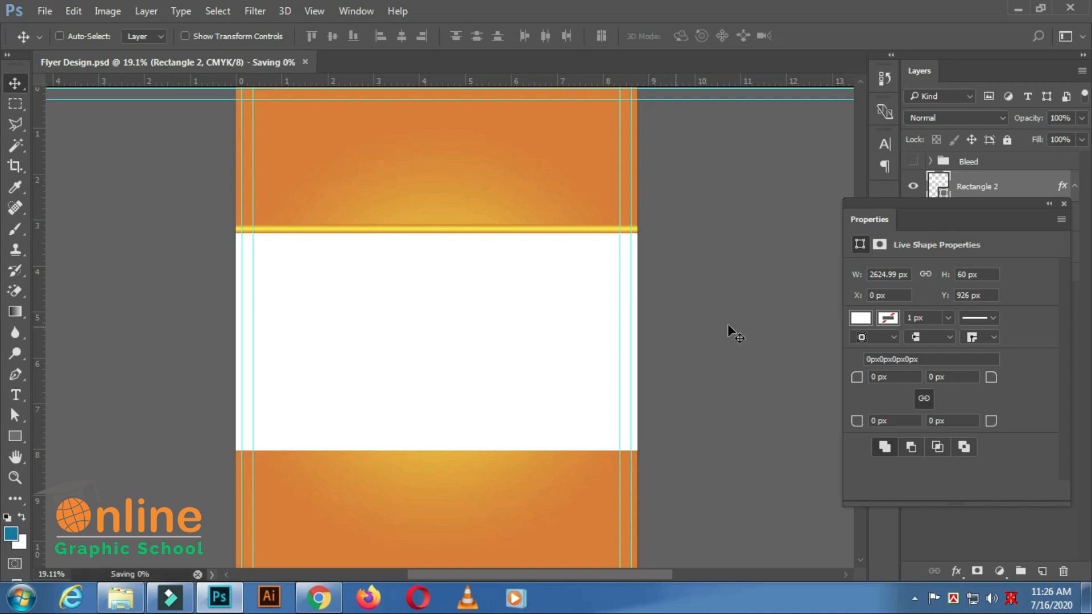
click(1049, 204)
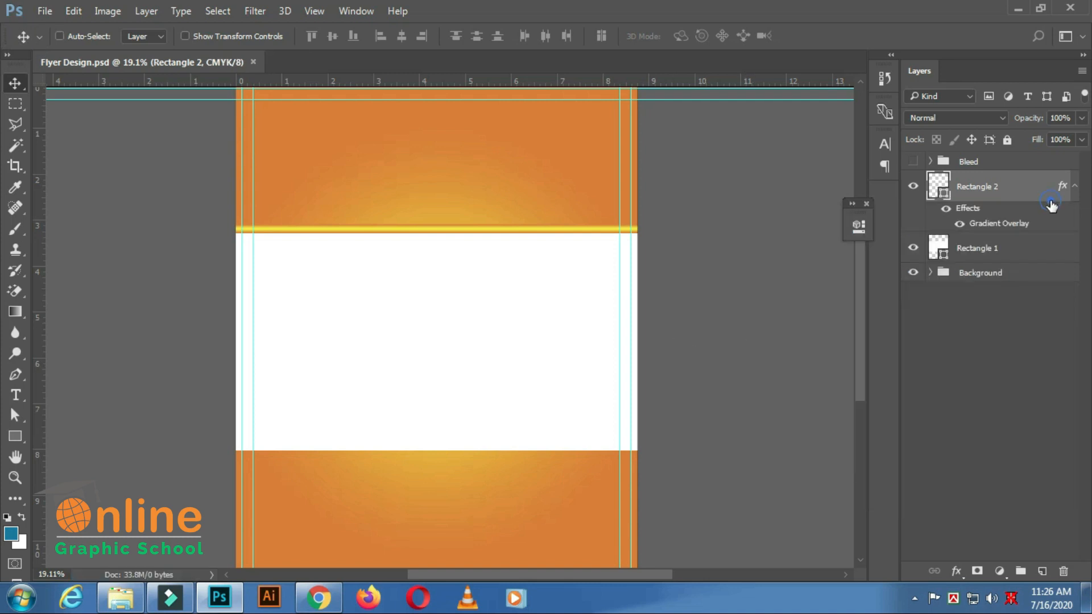
click(1073, 190)
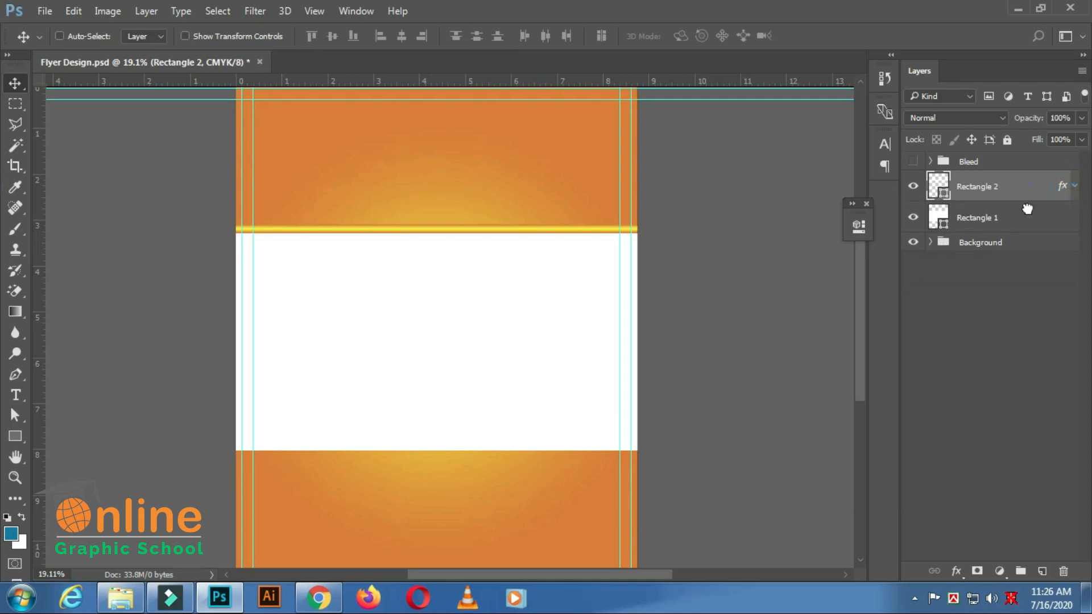
Duplicate the Rectangle 2 layer and place the copy beneath the original in the layer order.
key(ctrl+j)
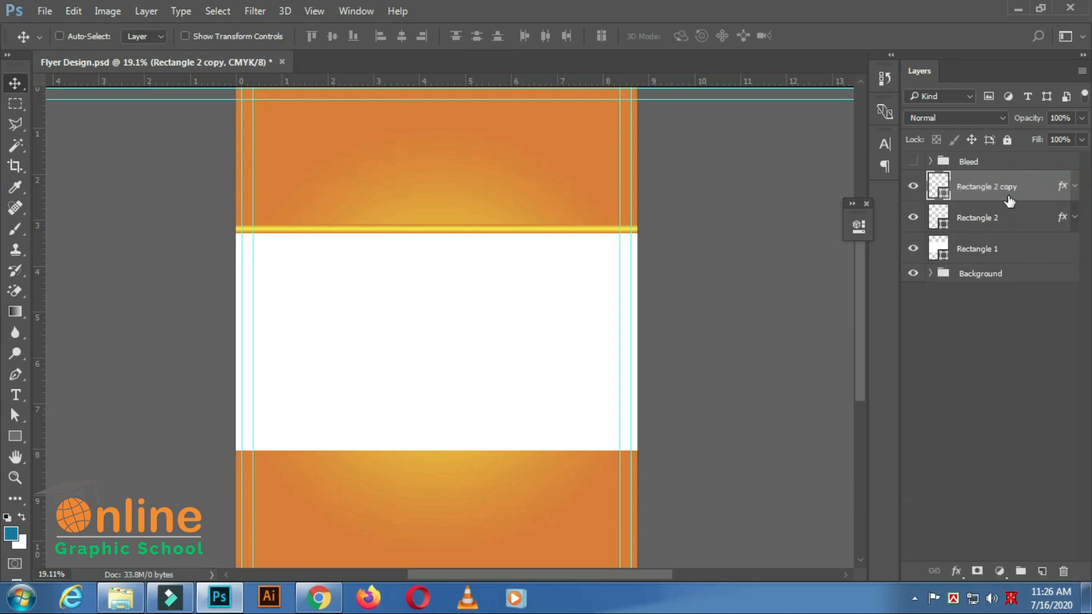
drag(1009, 199, 1000, 227)
click(999, 226)
Move the duplicated gradient strip down to the lower edge of the white rectangle.
drag(522, 232, 500, 462)
scroll(636, 500, up, 2)
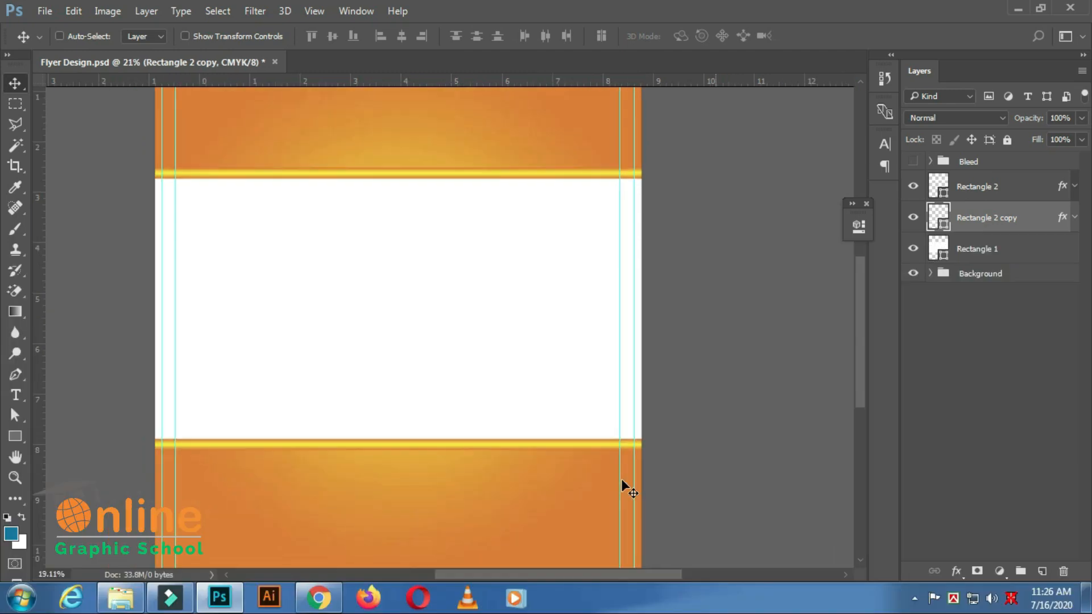
scroll(621, 479, down, 2)
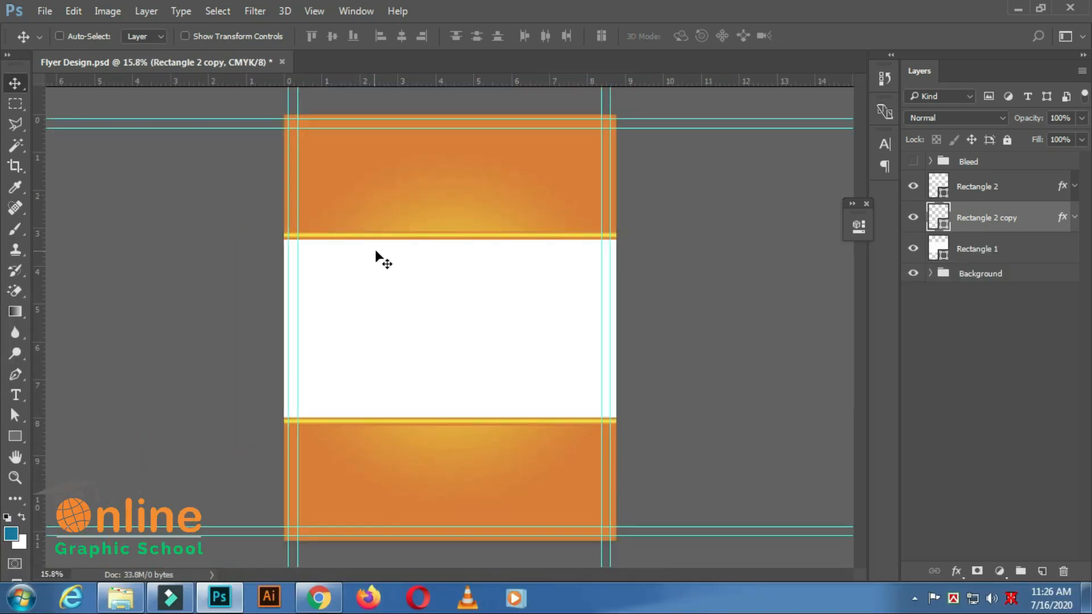
Group the Rectangle 2, Rectangle 2 copy and Rectangle 1 layers as "Image here" and save the document.
click(1005, 188)
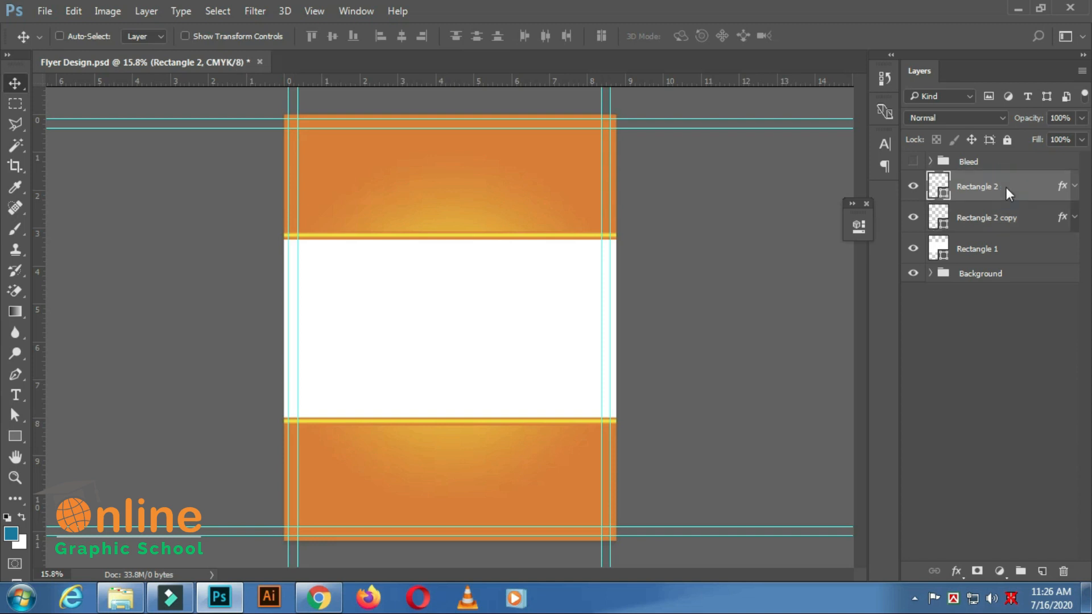
shift+click(975, 253)
right_click(973, 249)
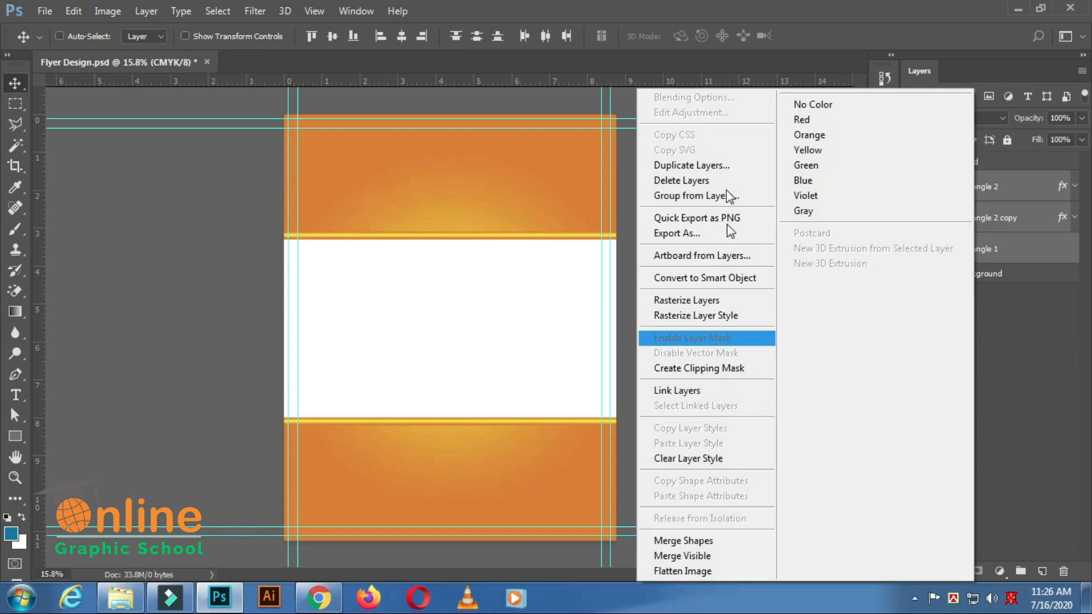
click(698, 196)
text(Image here)
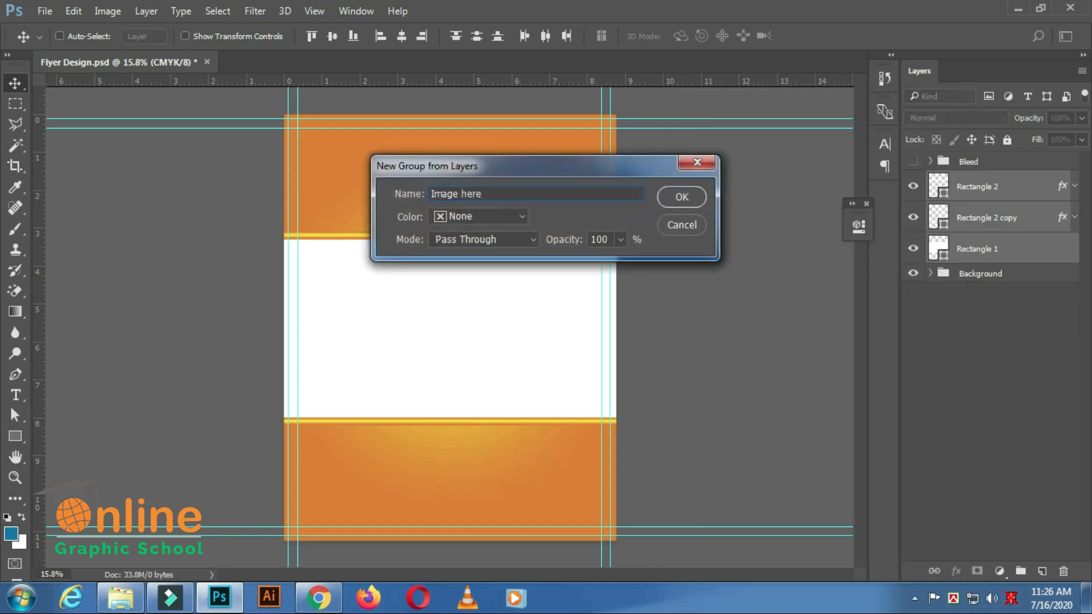
key(Return)
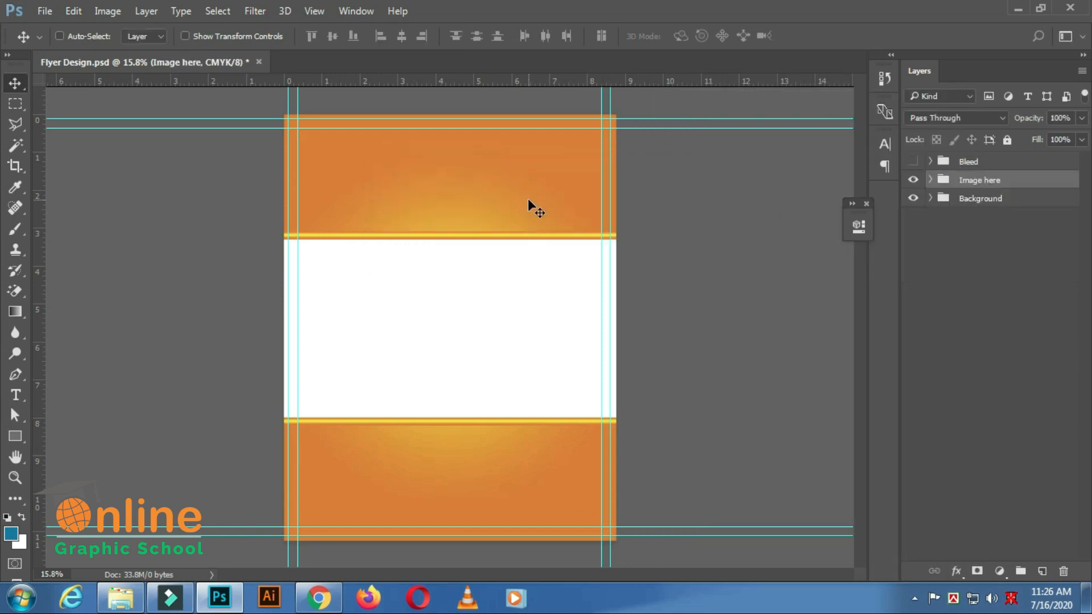
key(ctrl+s)
Toggle the Image here group's visibility off and on, and rename its Rectangle 1 layer to "image".
click(913, 180)
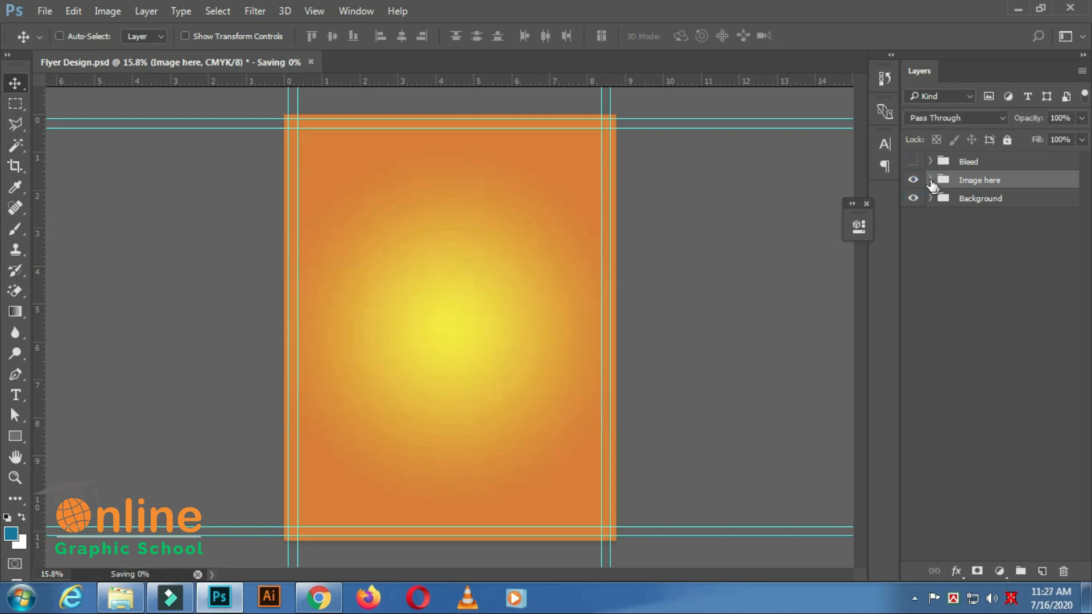
click(913, 180)
click(930, 179)
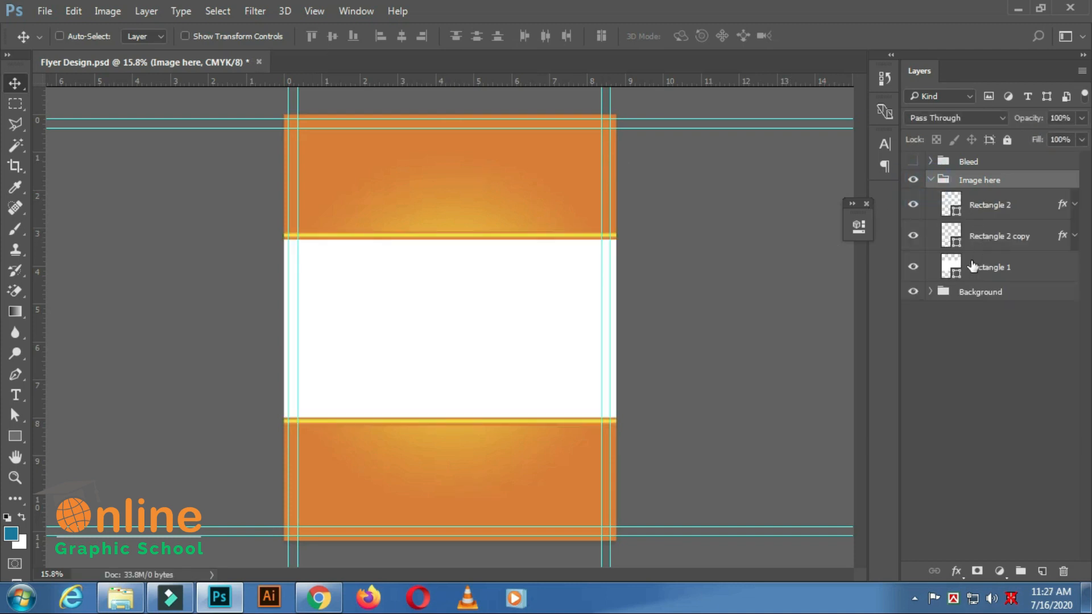
double_click(1016, 266)
text(image)
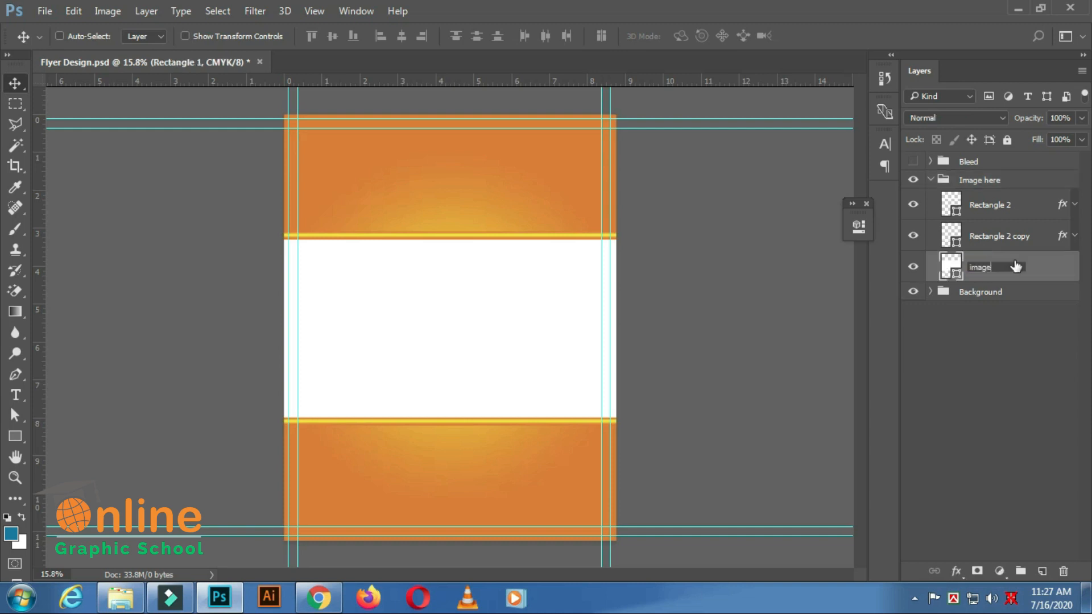
key(Return)
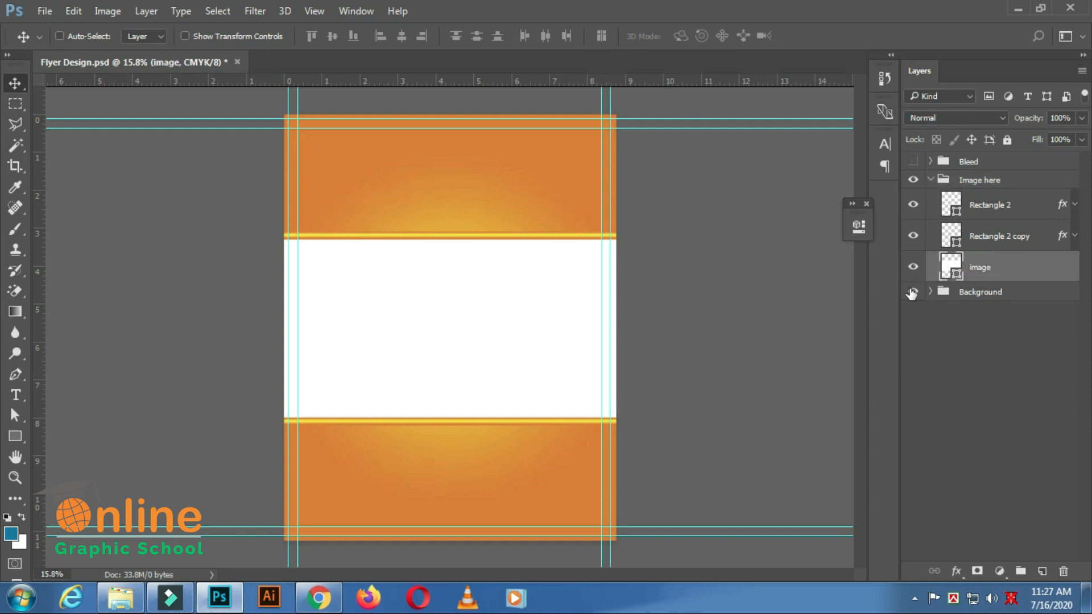
Place the GRIEFING 2 photo from the project folder above the image layer, scaled to about 44.25% to cover the white band.
key(ctrl+minus)
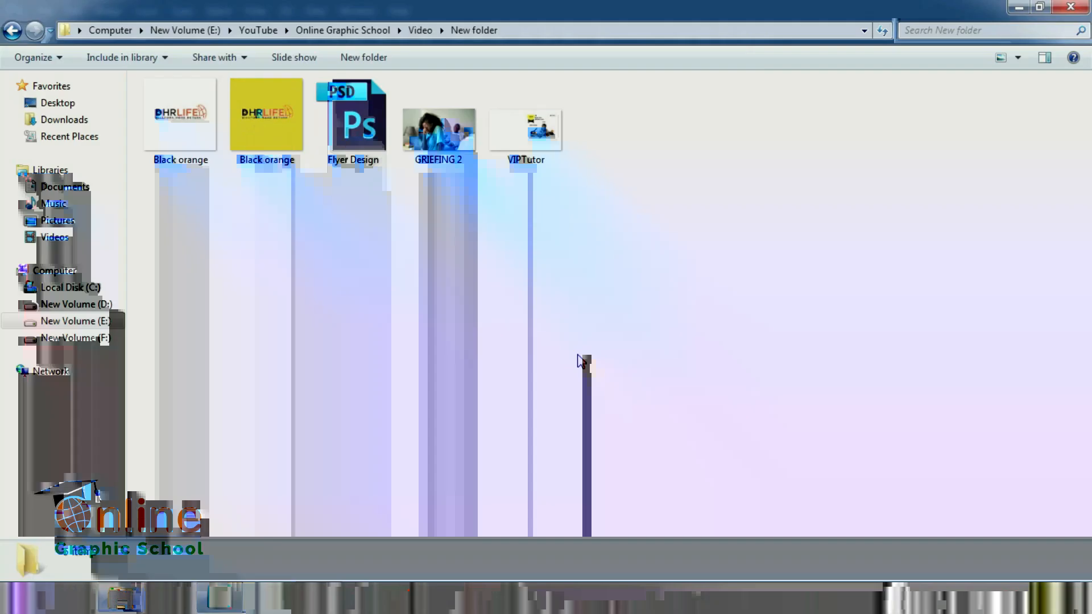
click(578, 355)
mouse_move(445, 135)
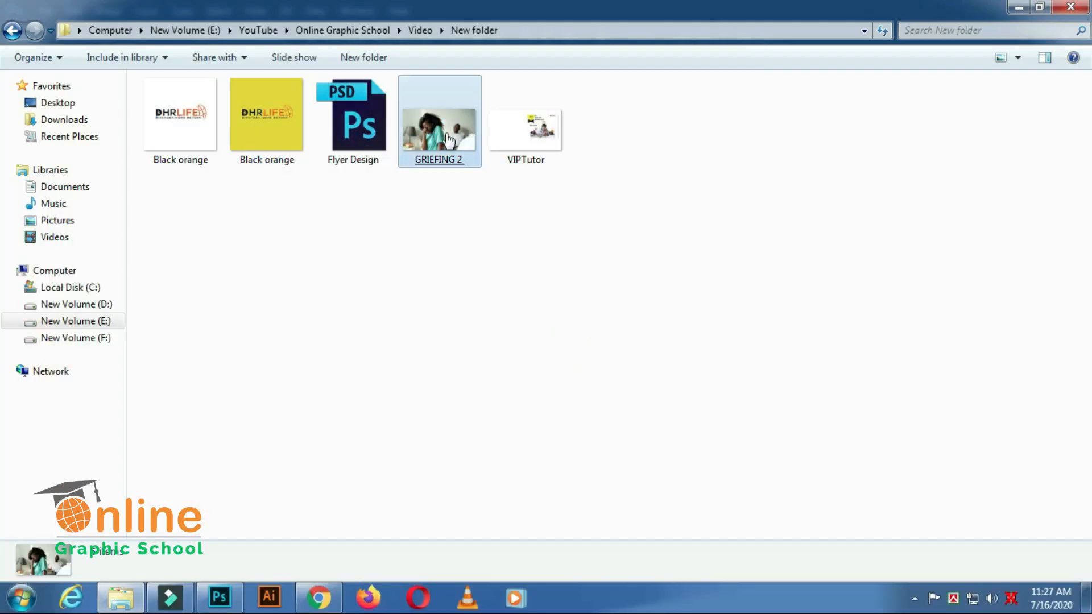
drag(446, 147, 436, 338)
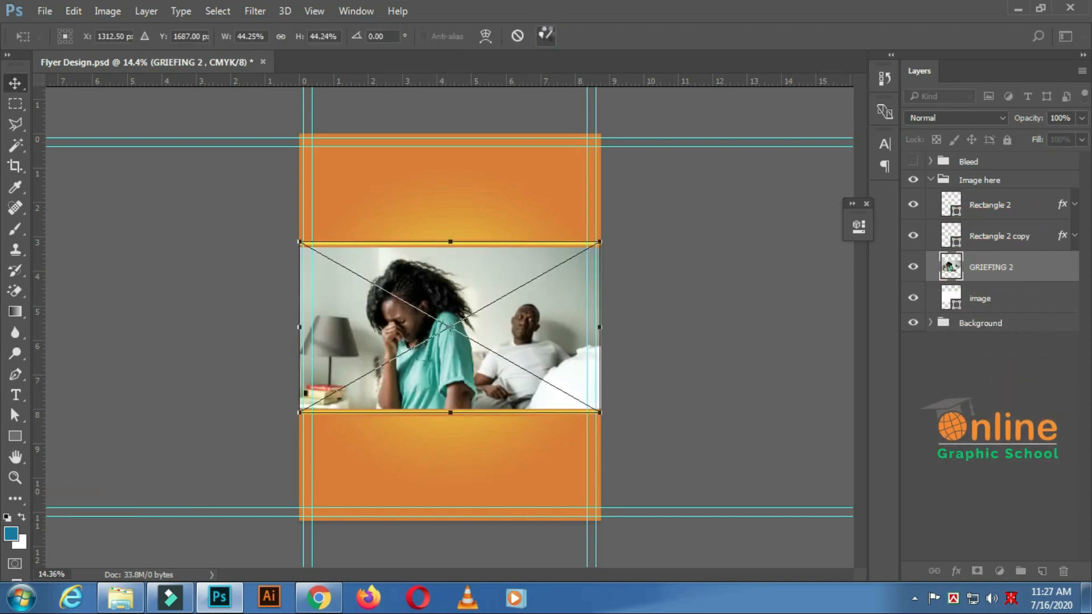
click(546, 36)
Open a Hue/Saturation adjustment on the GRIEFING 2 photo and set its hue to -130.
scroll(568, 258, down, 2)
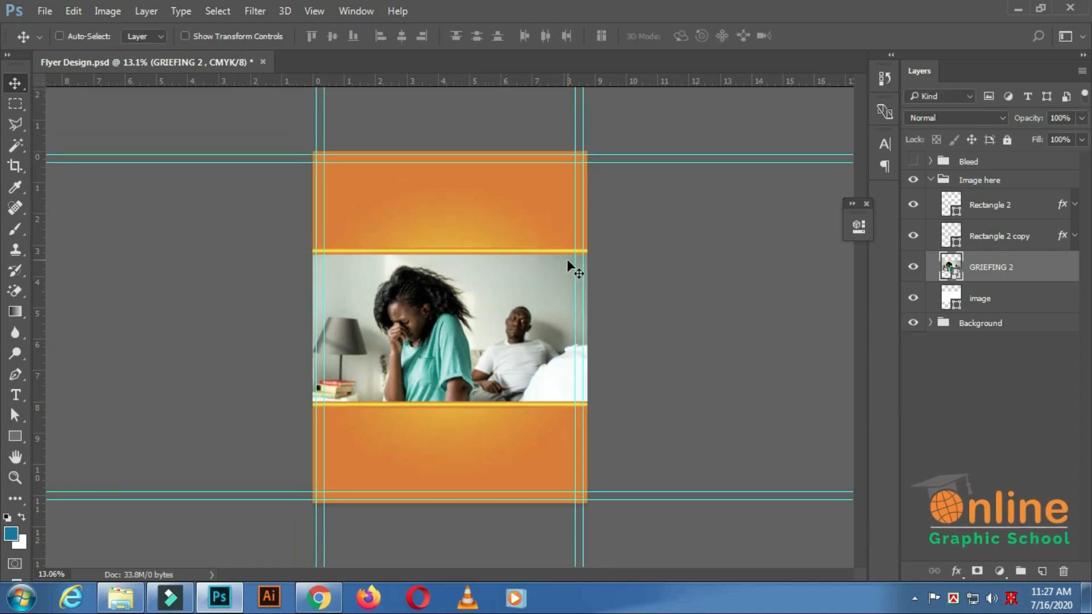
scroll(540, 253, up, 2)
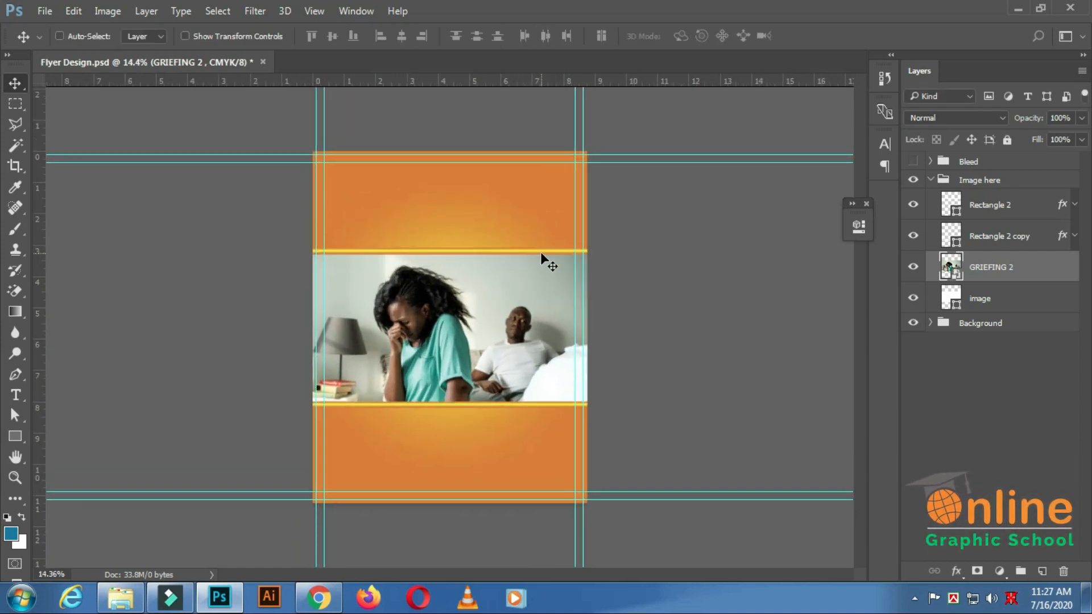
scroll(540, 252, up, 1)
scroll(543, 253, down, 2)
scroll(555, 293, up, 1)
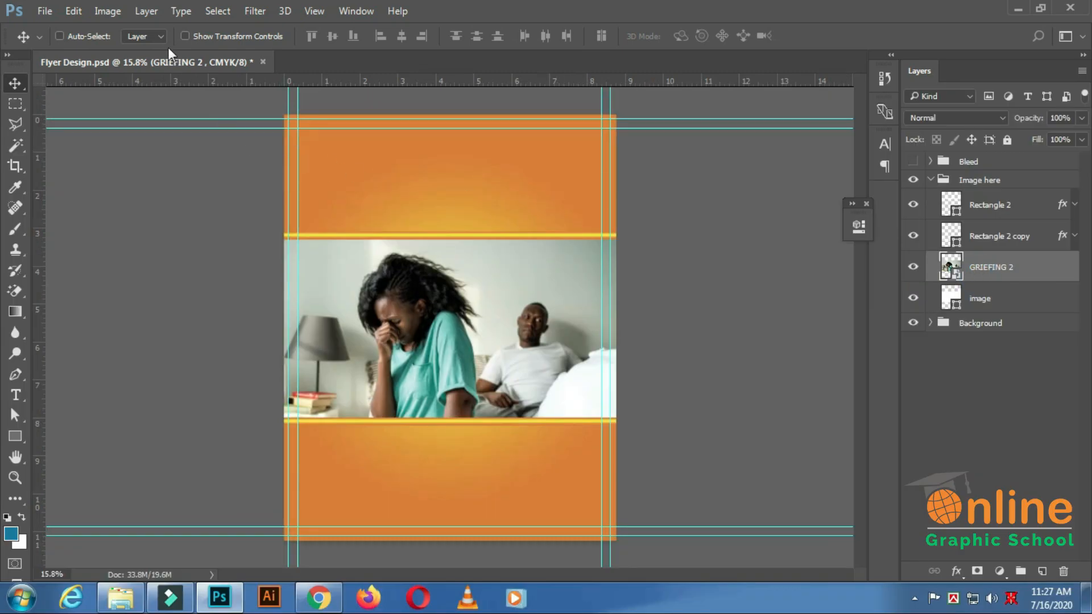
click(109, 11)
mouse_move(128, 34)
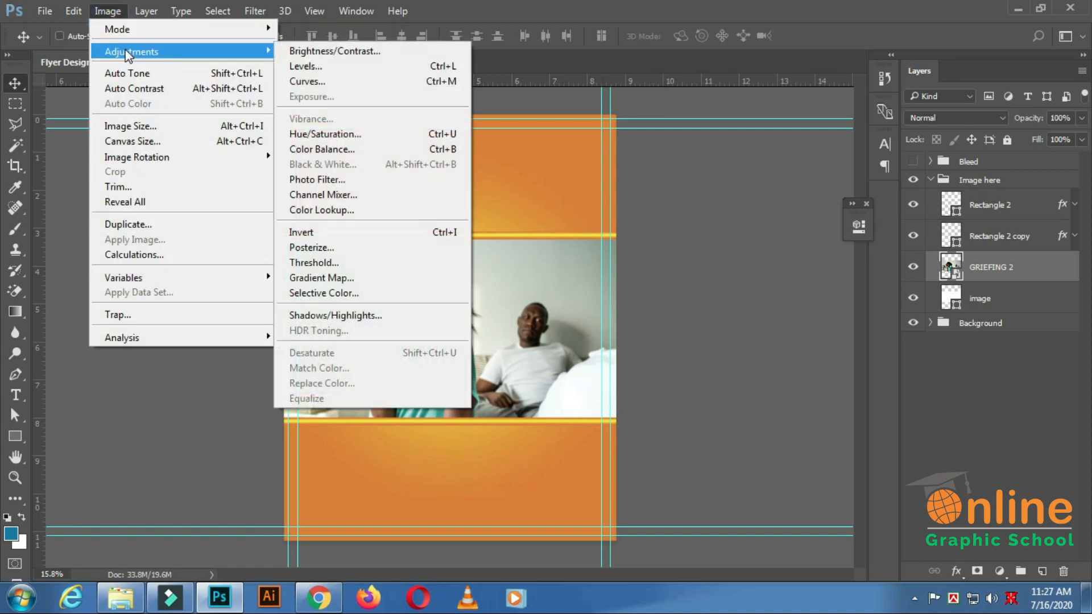
click(372, 135)
drag(412, 110, 633, 101)
drag(717, 203, 638, 215)
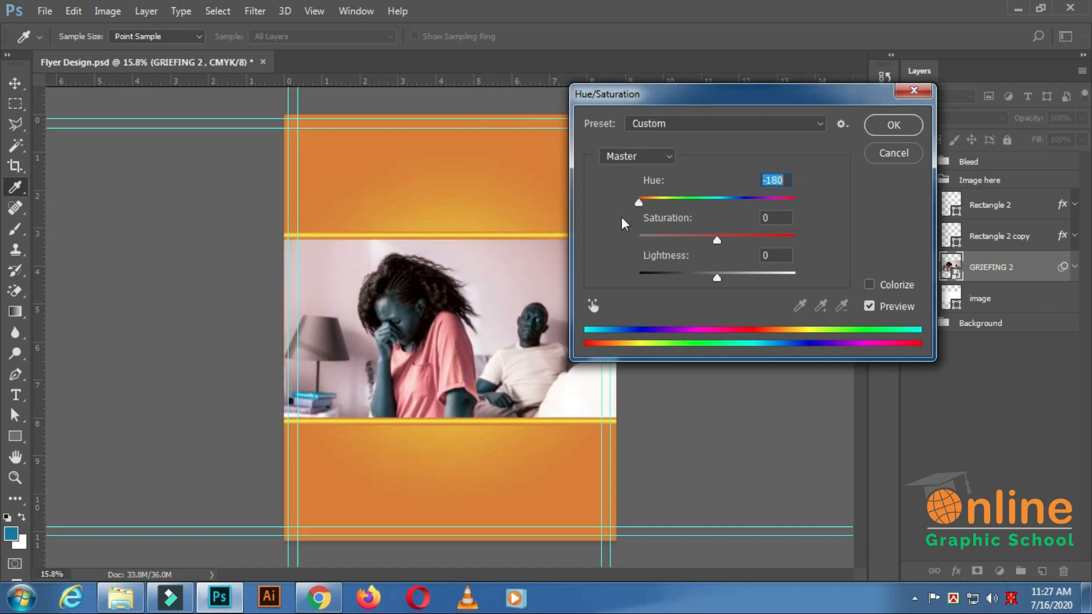
mouse_move(636, 216)
mouse_down()
mouse_move(687, 218)
mouse_move(654, 223)
mouse_up()
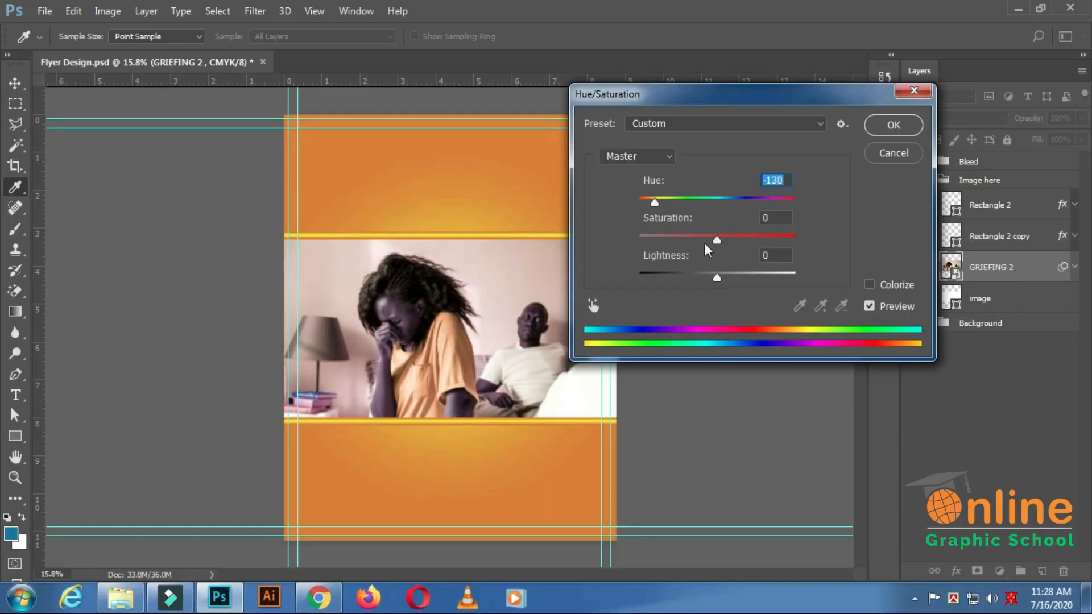
Set the photo's saturation to -12 and apply the Hue/Saturation adjustment.
drag(714, 240, 818, 245)
drag(745, 250, 722, 254)
drag(722, 254, 707, 261)
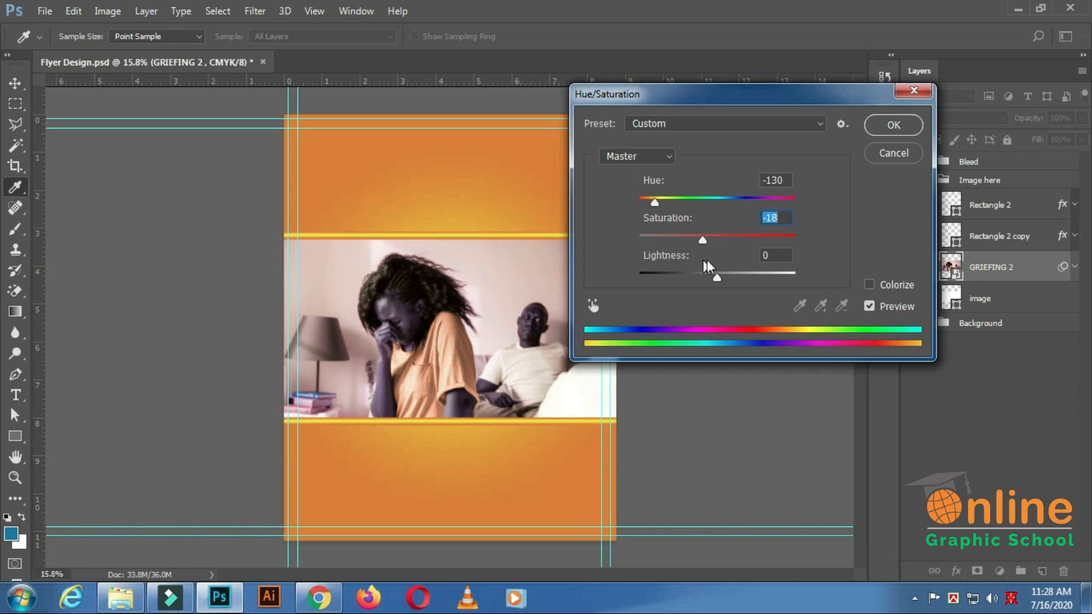
click(899, 128)
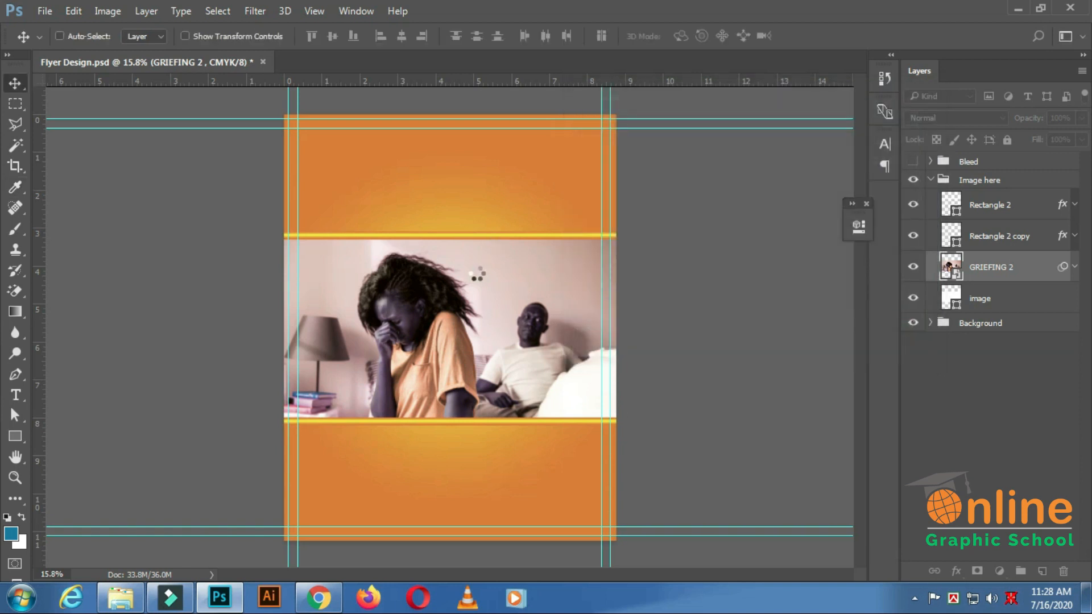
Collapse the GRIEFING 2 layer's smart filters and clip the photo to the image layer beneath it.
key(ctrl+minus)
key(ctrl+minus)
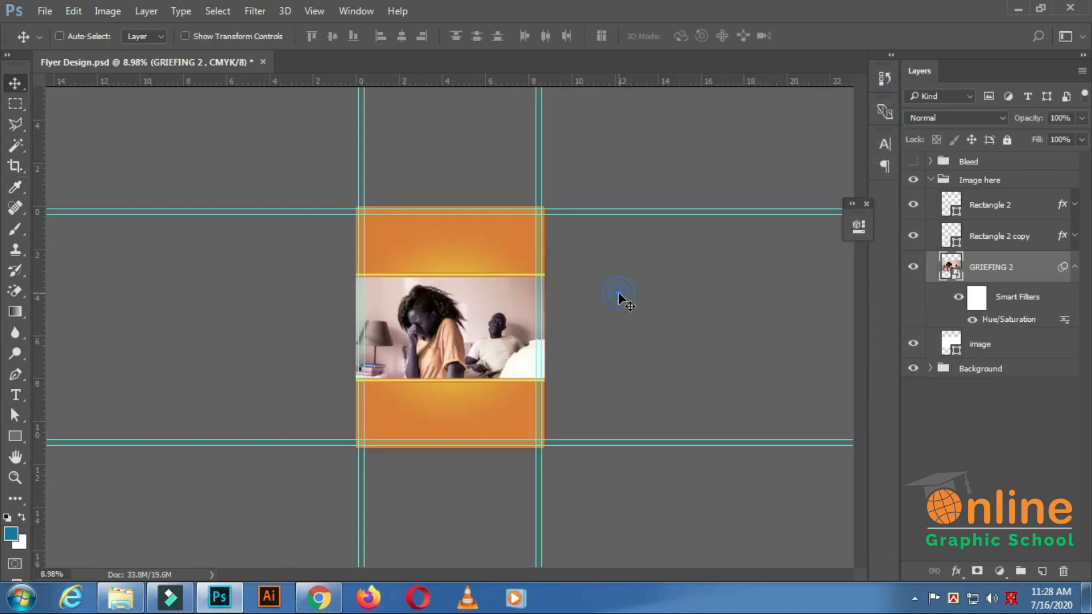
click(1073, 267)
drag(1064, 268, 992, 280)
alt+click(992, 280)
scroll(581, 291, down, 3)
scroll(513, 295, up, 4)
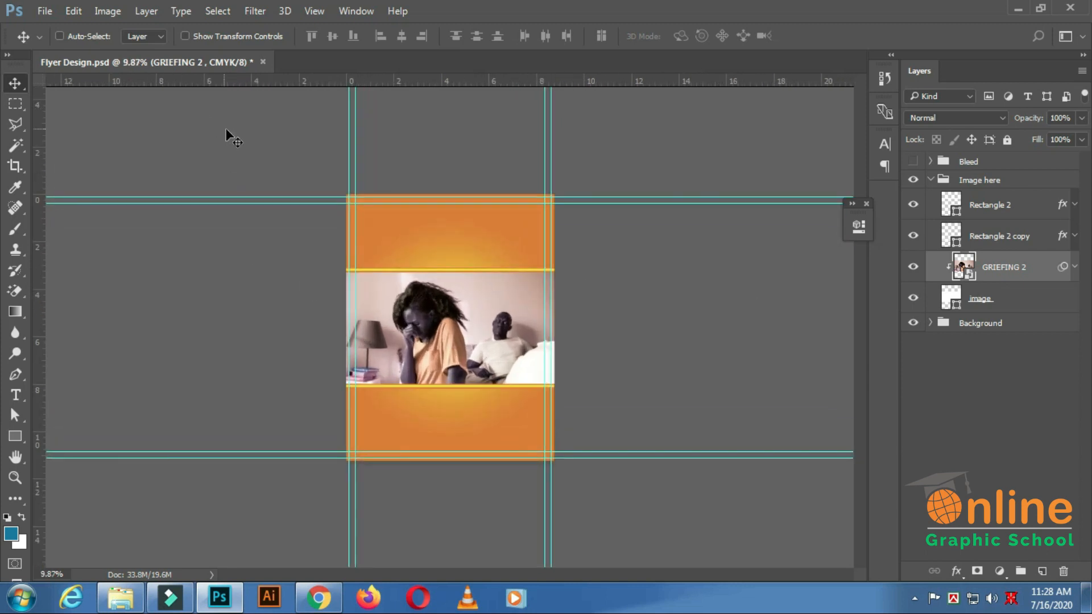
Save the document and collapse the Image here group.
key(ctrl+s)
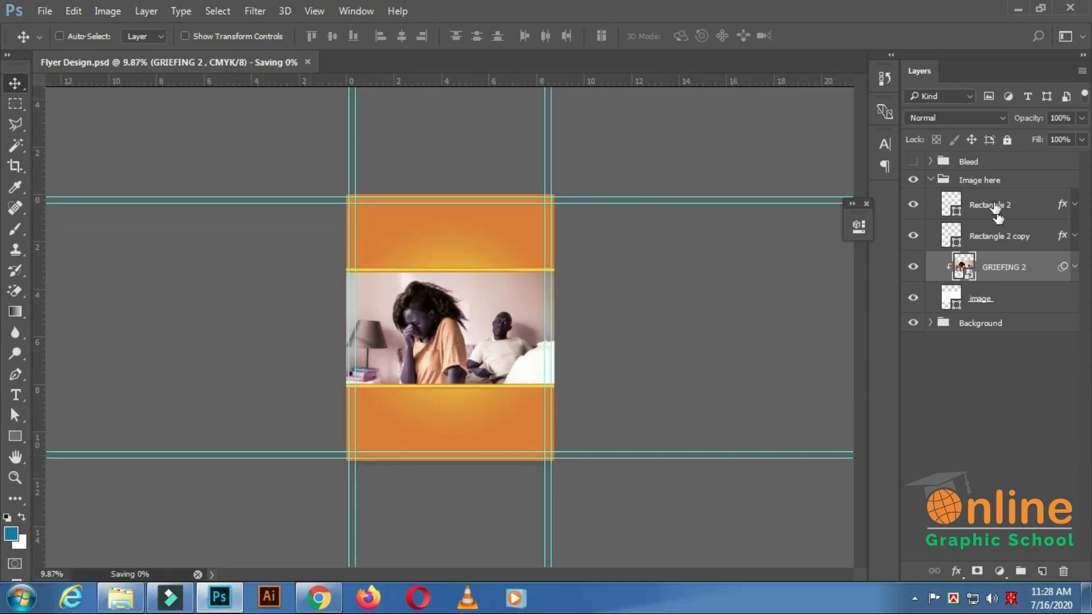
click(932, 181)
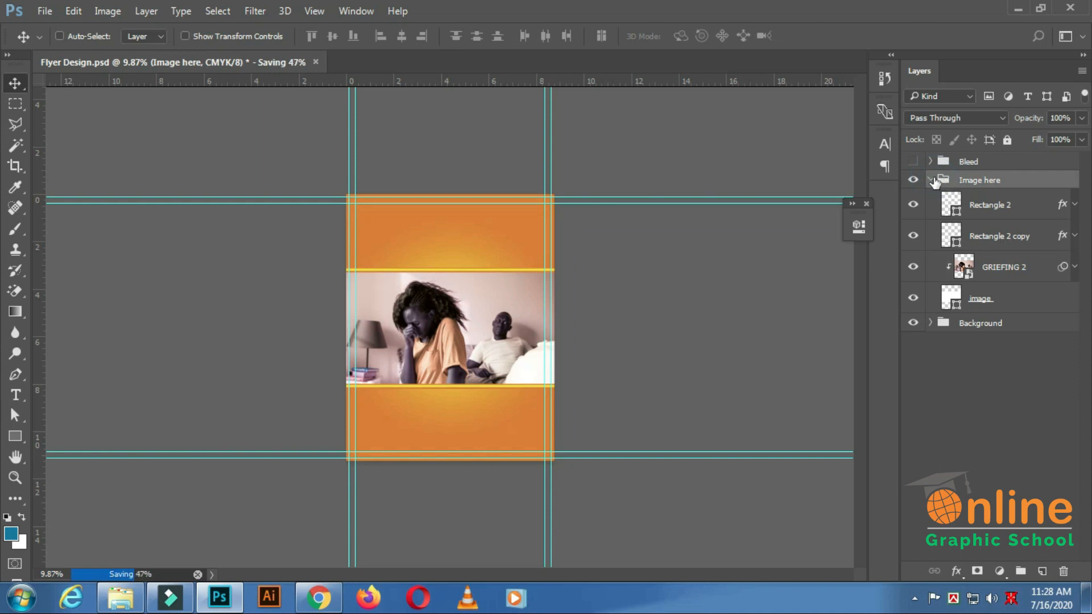
click(930, 181)
Open Black orange.psd from the project folder and copy its DHRLIFE logo layer into the flyer's upper orange area.
scroll(394, 356, down, 1)
scroll(398, 355, up, 1)
scroll(398, 355, up, 1)
scroll(424, 335, up, 1)
scroll(423, 336, down, 1)
scroll(430, 333, up, 1)
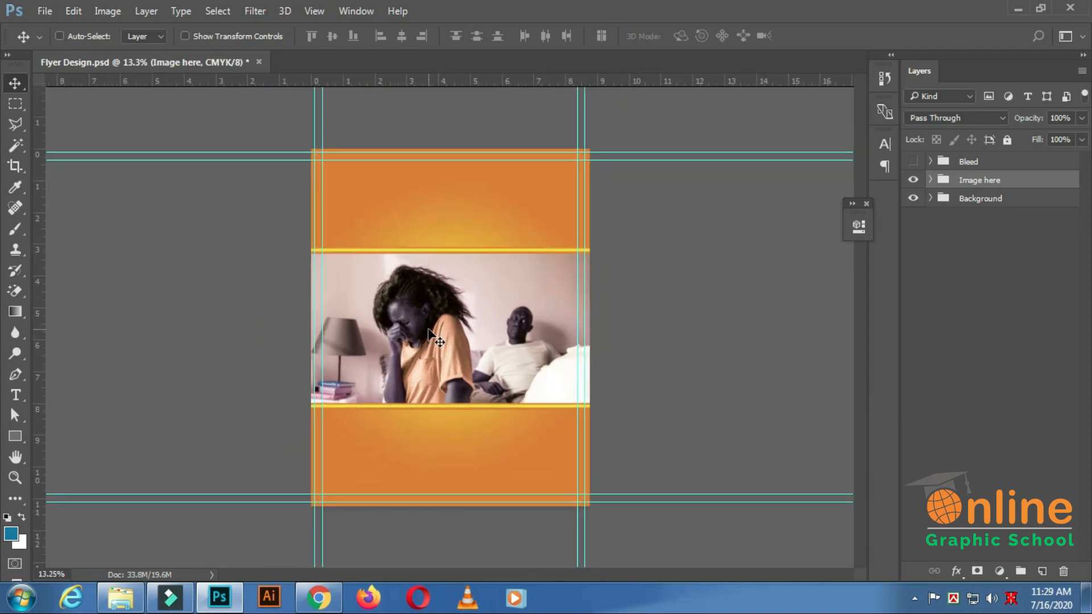
click(121, 597)
click(281, 162)
double_click(275, 161)
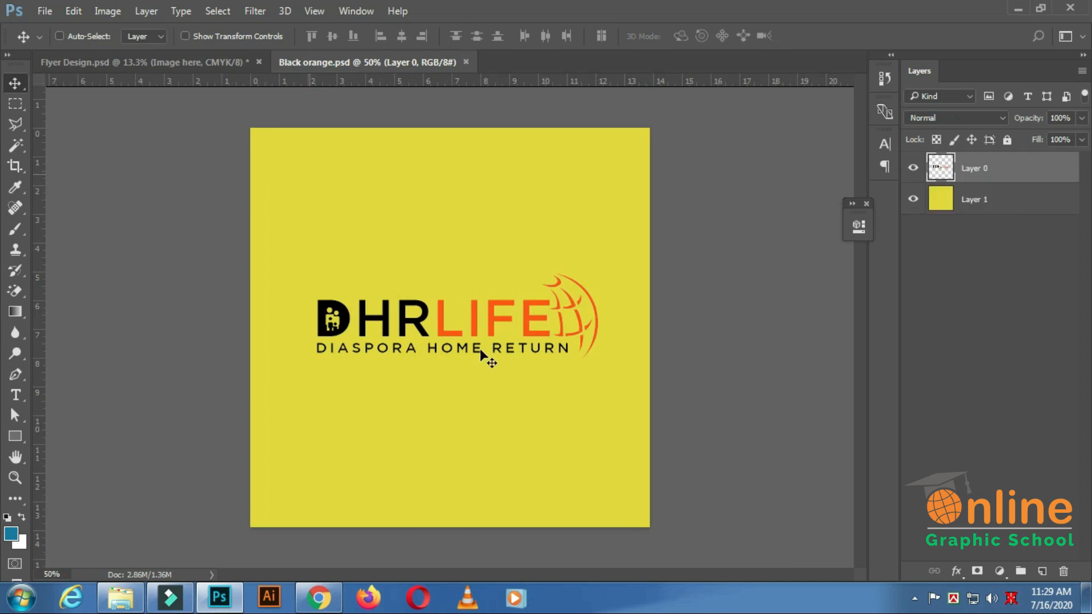
drag(497, 322, 459, 210)
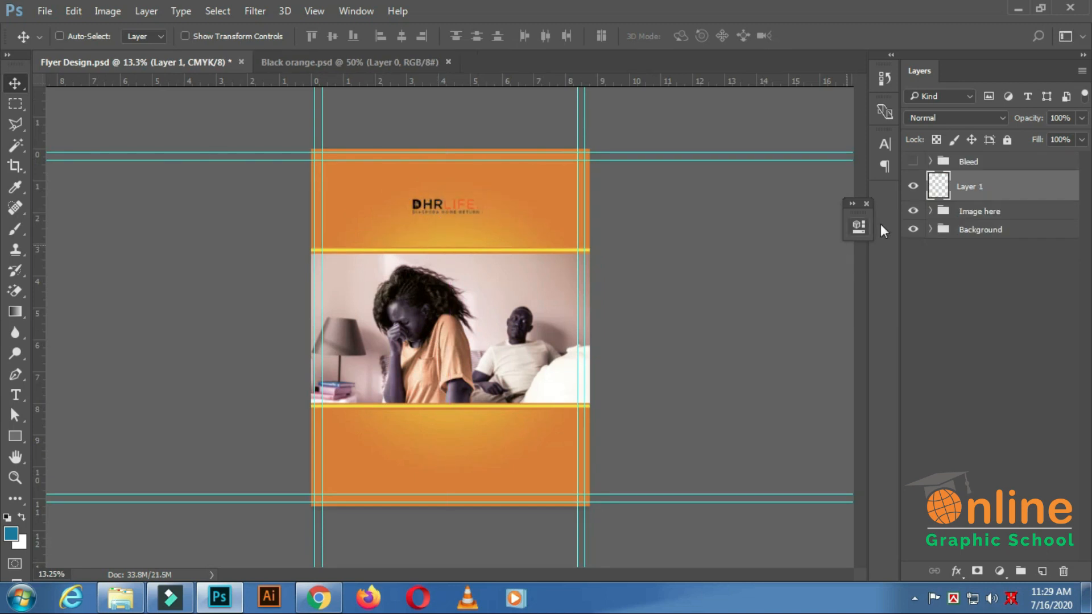
Convert the logo layer to a smart object and apply a white (ffffff) Color Overlay at 100% opacity.
right_click(989, 192)
click(750, 278)
click(957, 571)
click(962, 482)
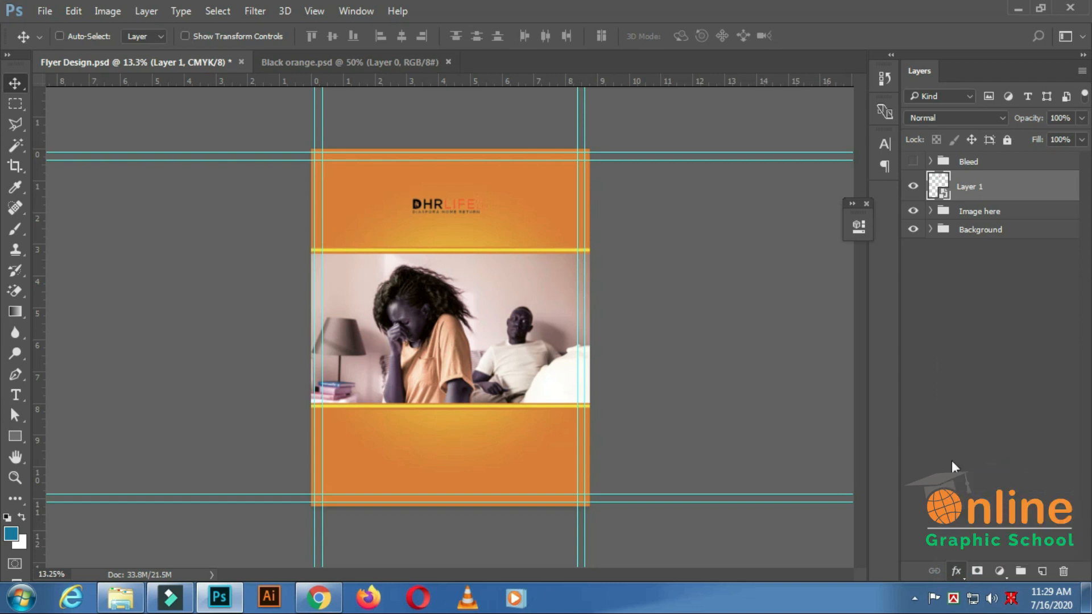
click(821, 164)
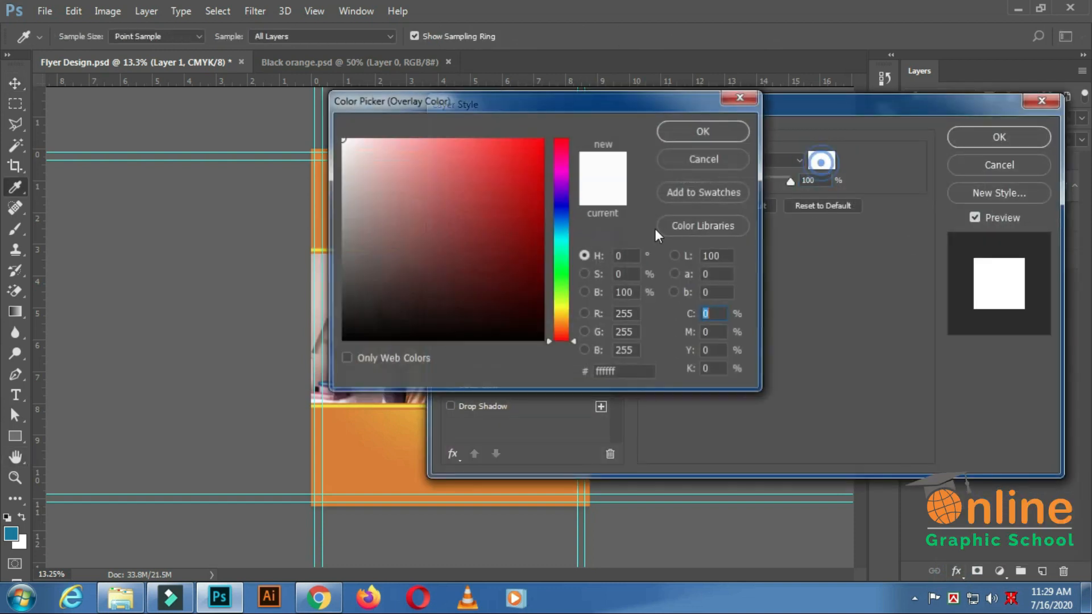
click(742, 129)
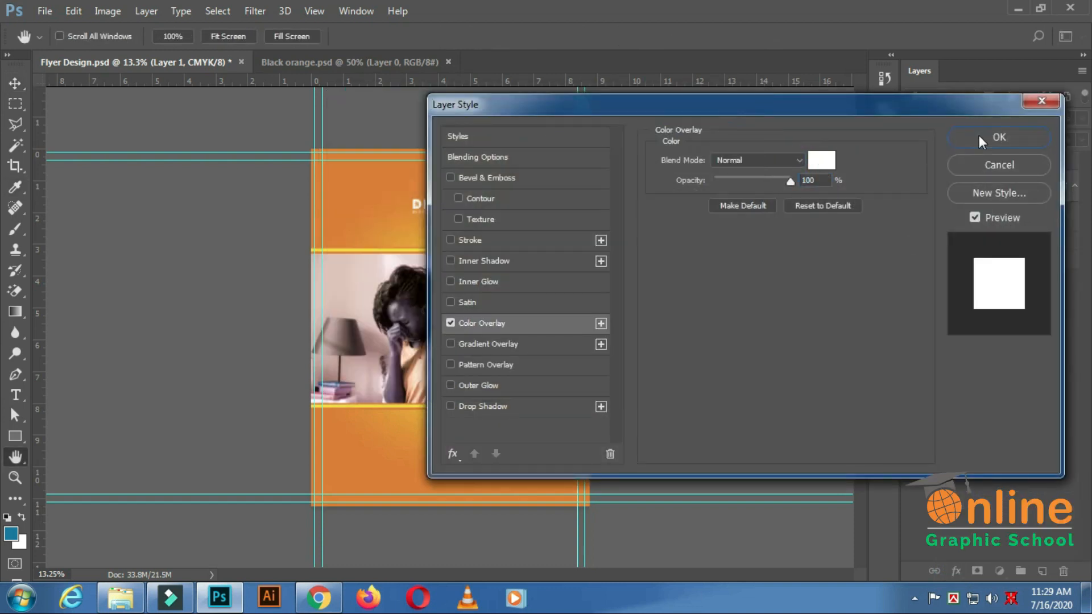
click(979, 136)
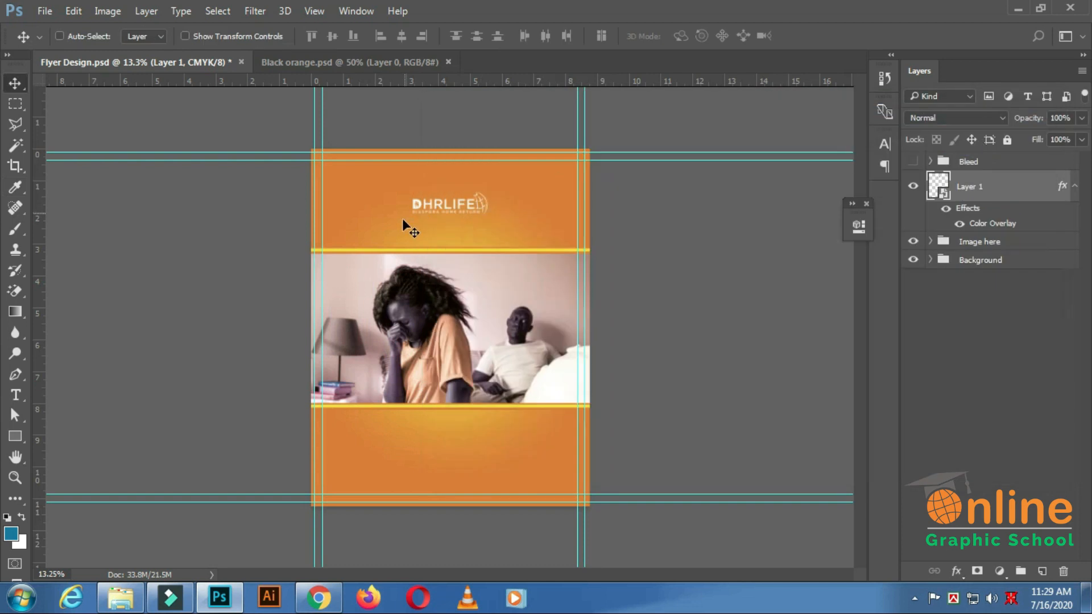
Enlarge the logo proportionally around its centre with Free Transform and nudge it slightly upward.
click(73, 11)
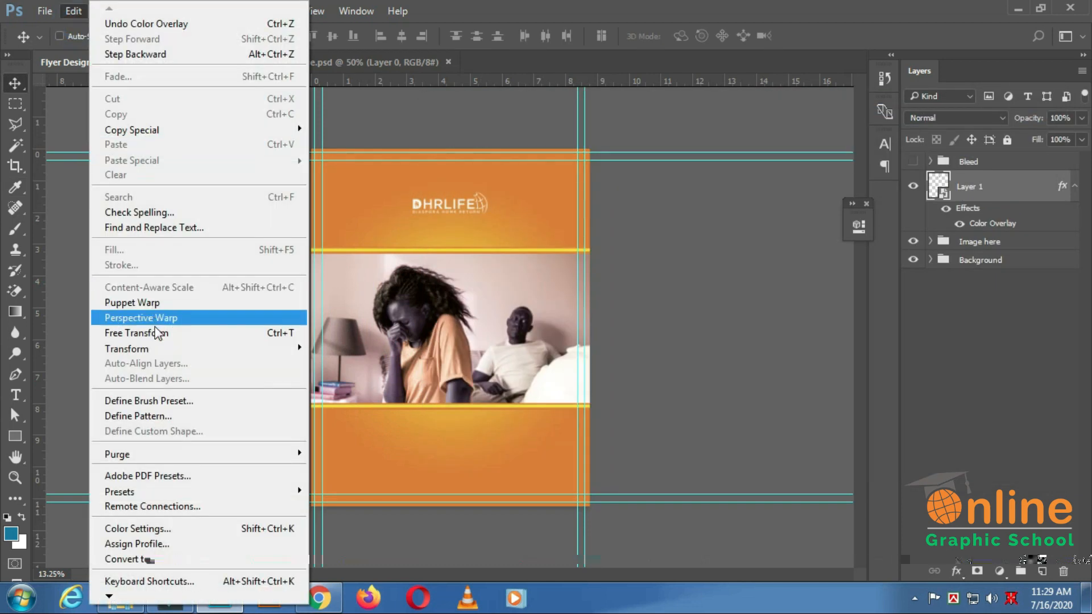
click(137, 333)
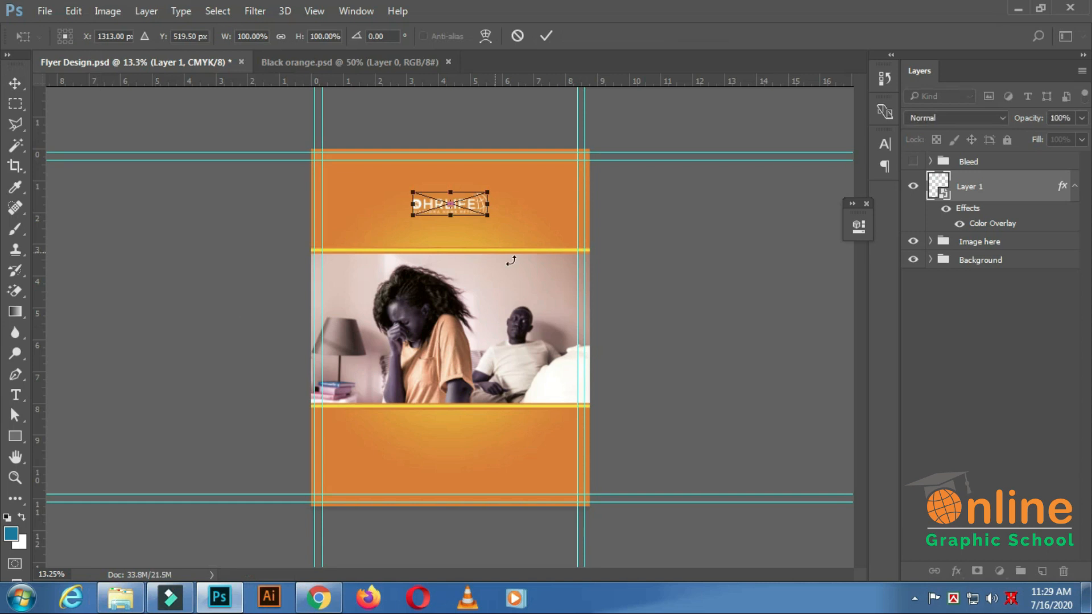
drag(488, 189, 541, 176)
click(547, 36)
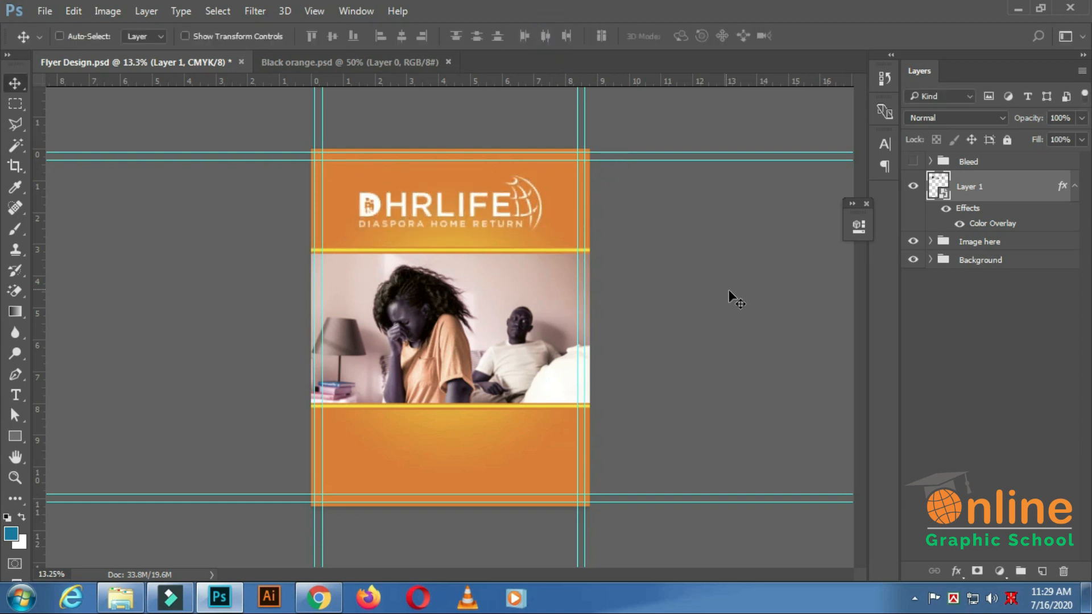
key(shift+Up)
key(shift+Up)
key(shift+Up)
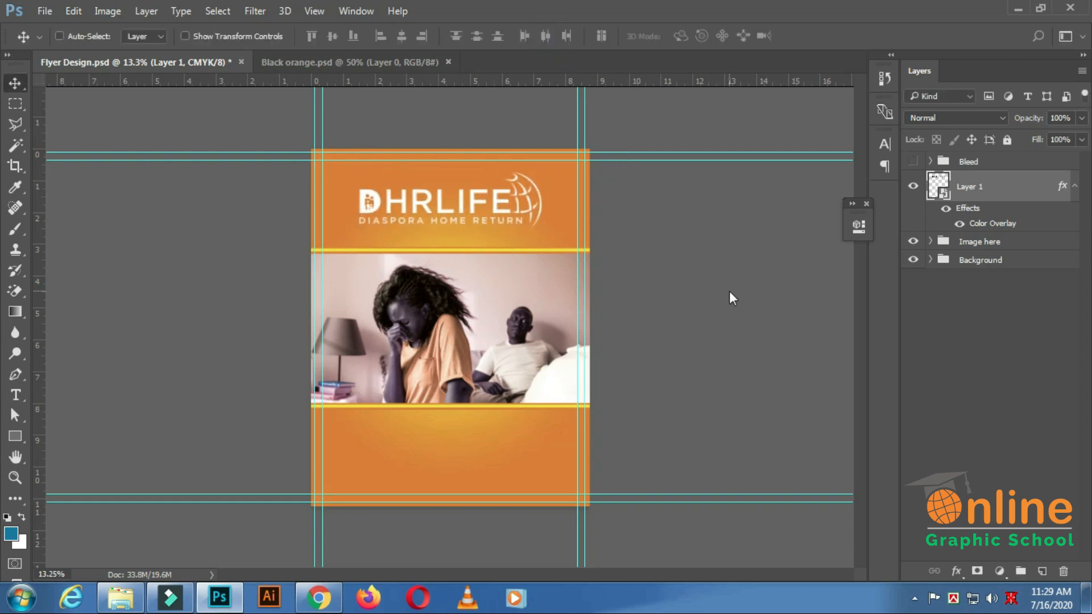
Load the Background shape's outline as a selection while the logo layer stays active, and deselect it.
click(930, 260)
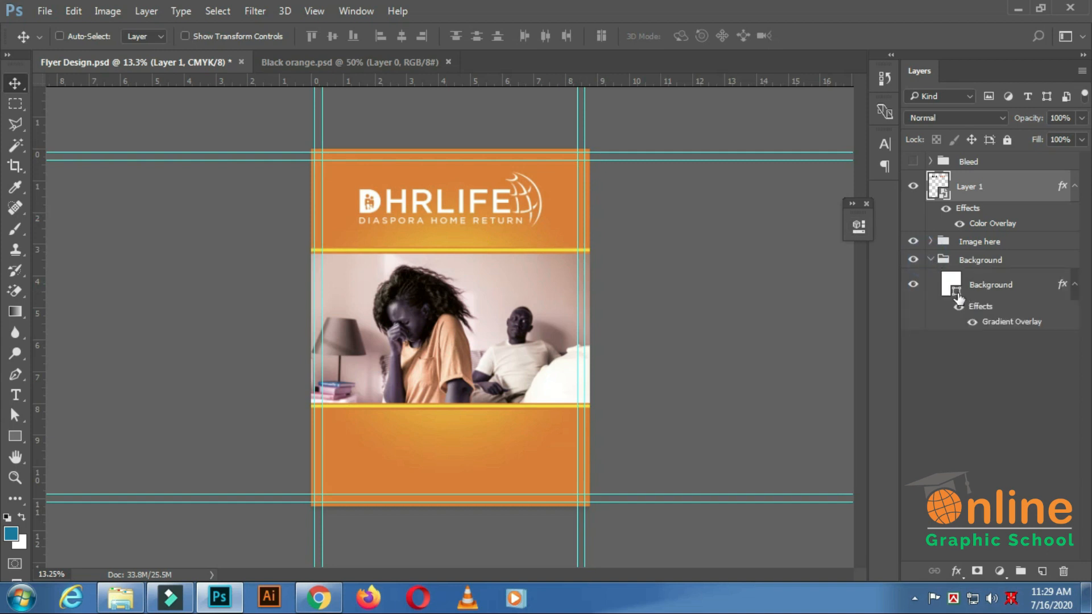
ctrl+click(956, 293)
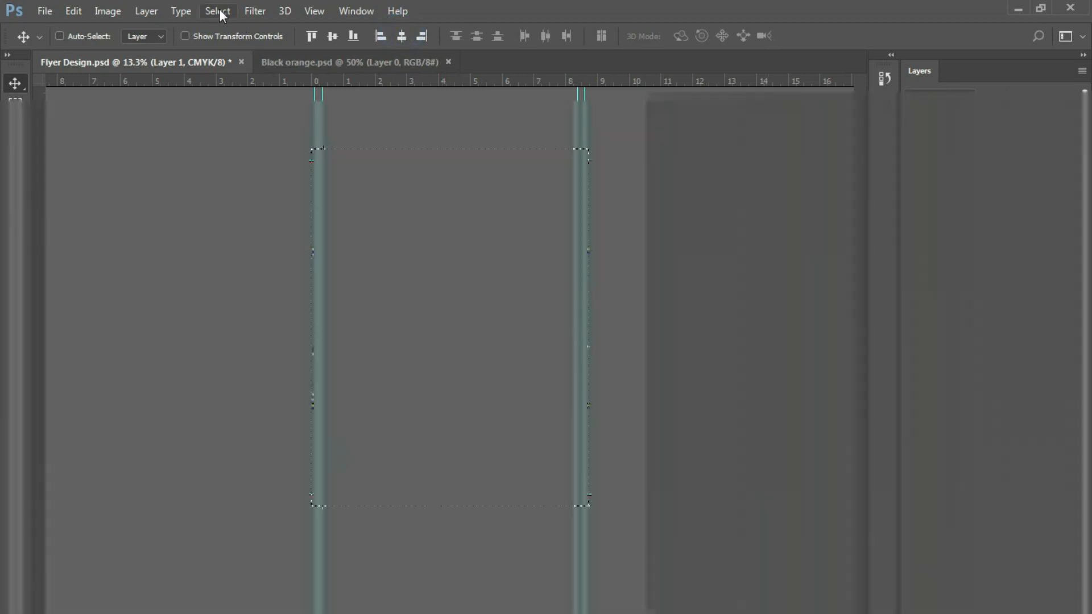
click(217, 12)
click(236, 44)
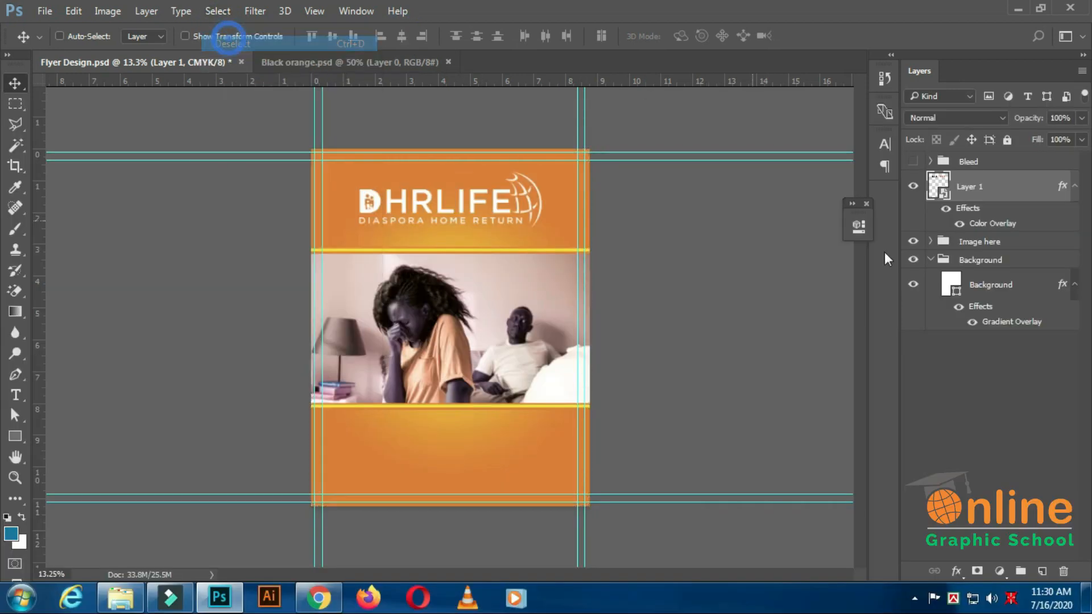
Collapse the effects of the Background and logo layers, rename Layer 1 as Logo and save the document.
click(1074, 282)
click(1074, 186)
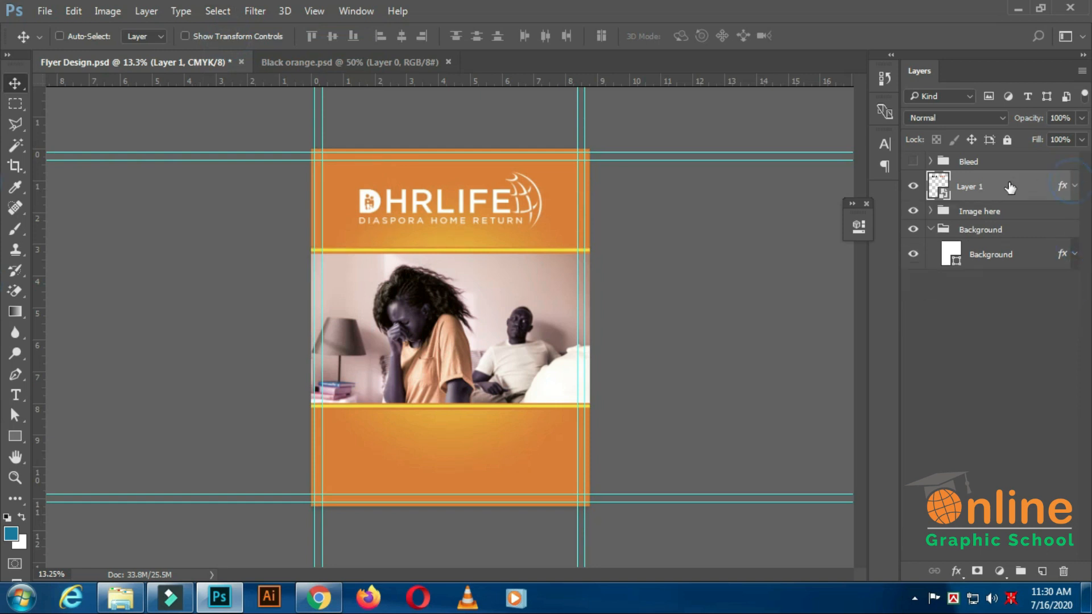
double_click(971, 188)
text(Logo)
key(Return)
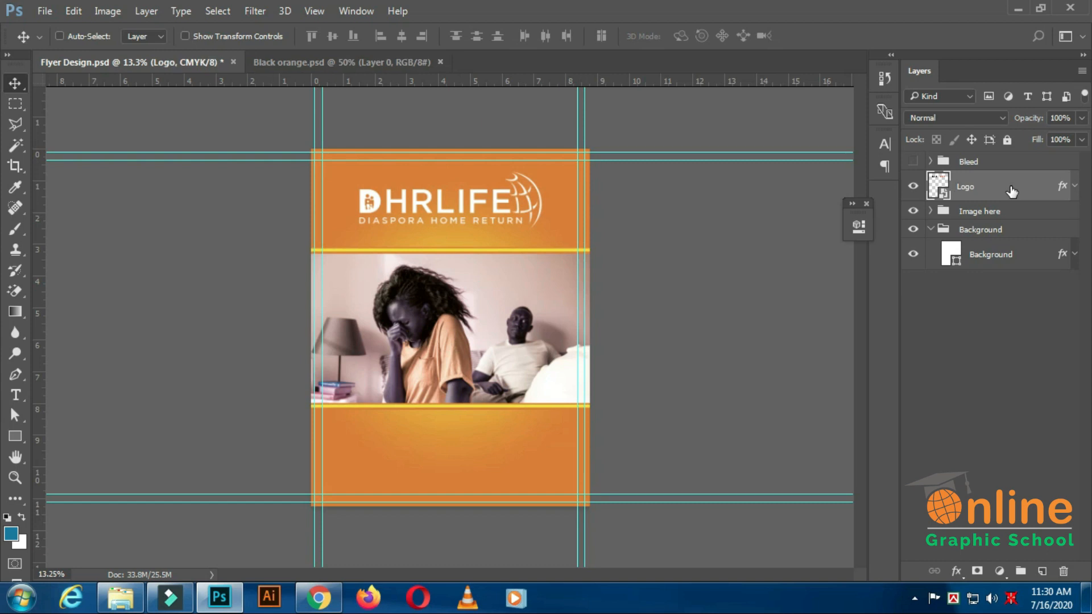
key(ctrl+s)
Put the Logo layer into a new group named Logo here, collapse the open groups and save the document.
right_click(1003, 193)
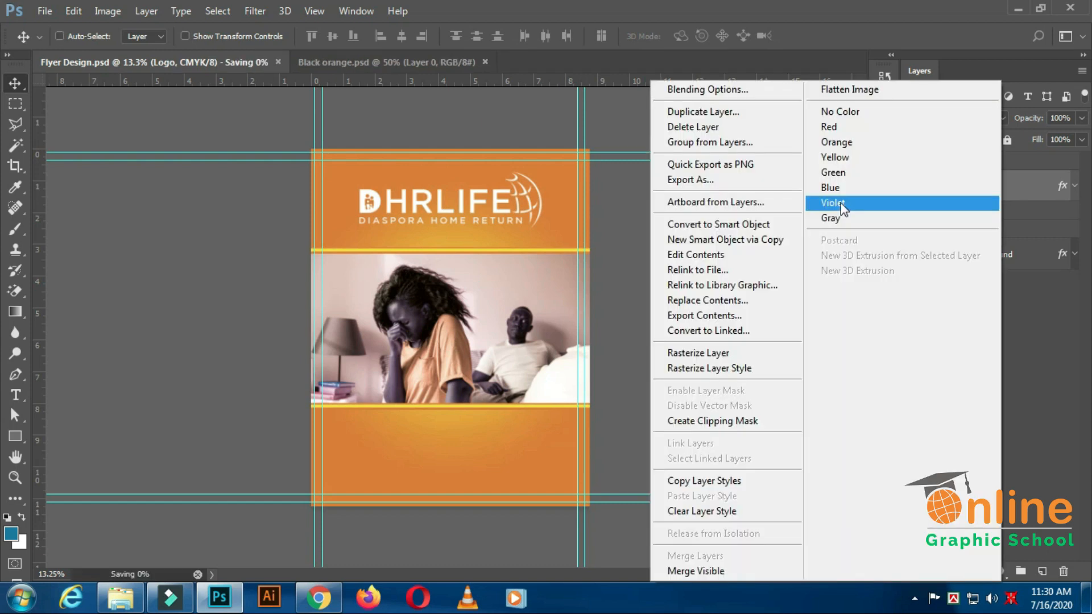
click(732, 142)
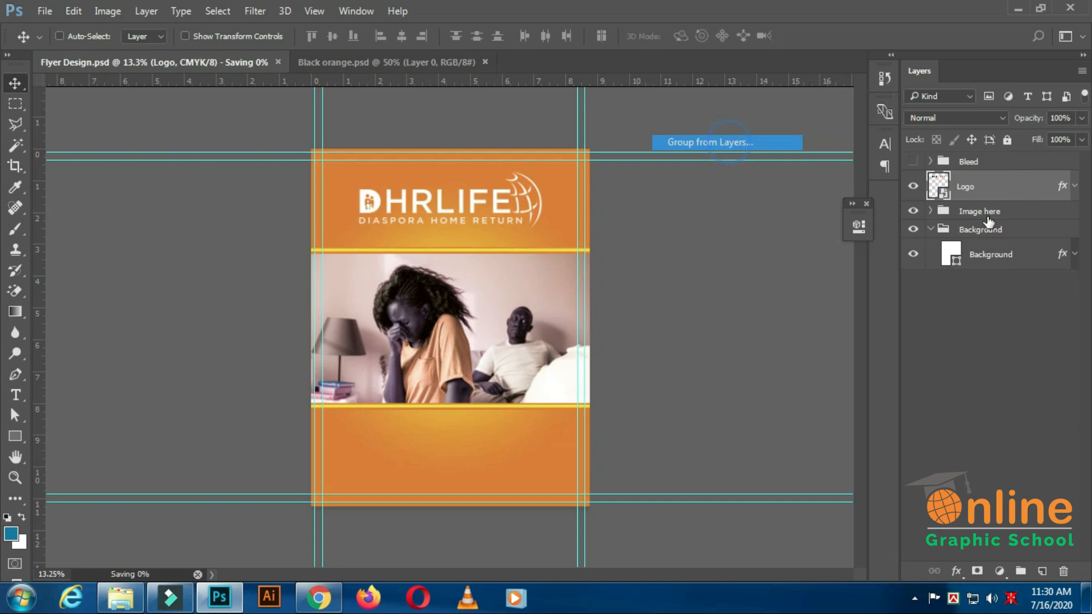
text(Logo here)
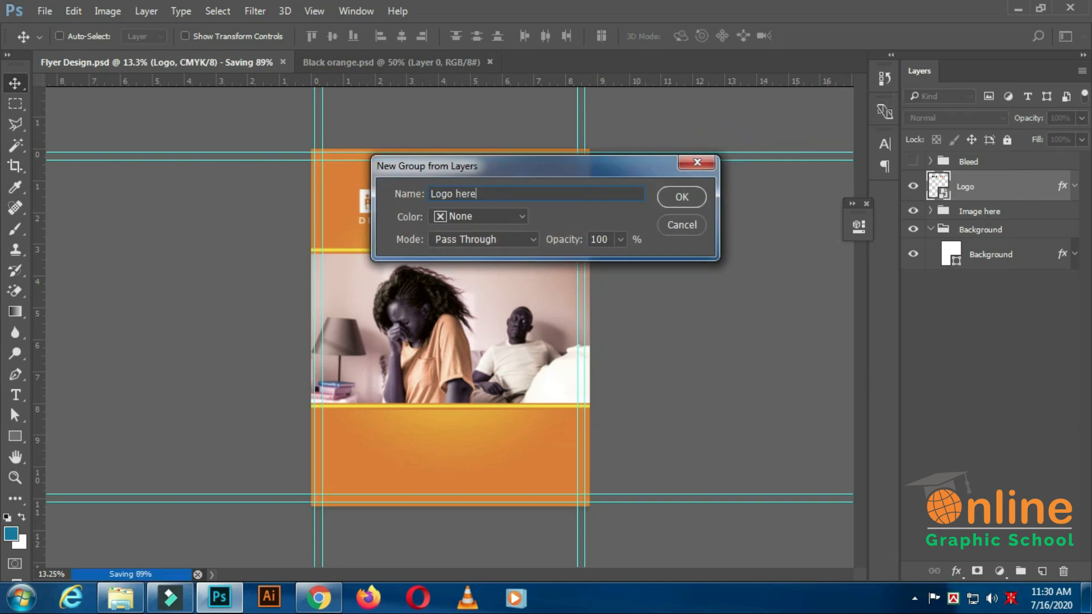
key(Return)
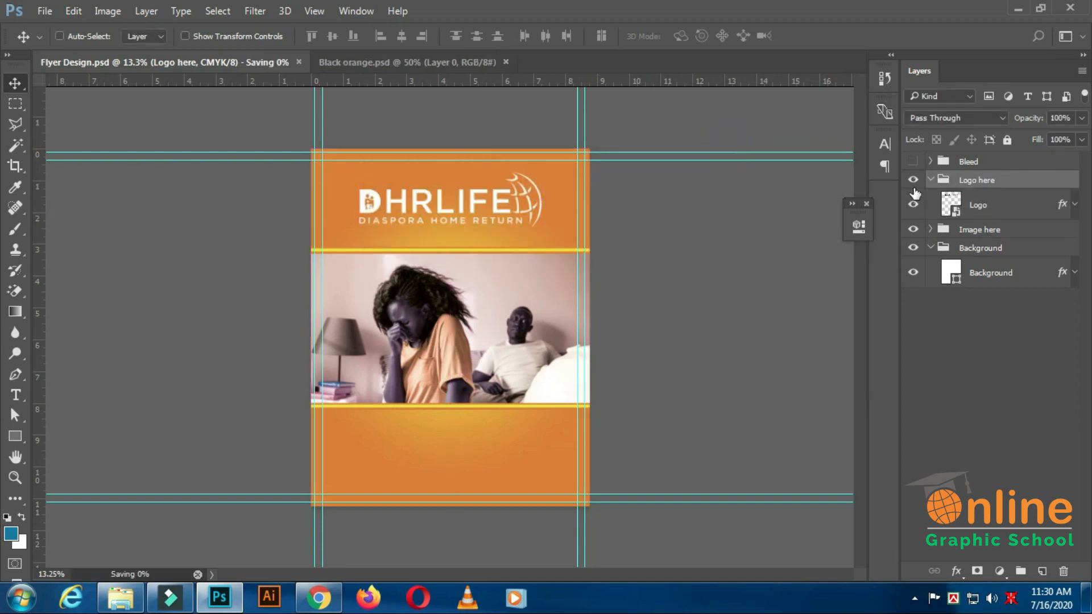
click(931, 179)
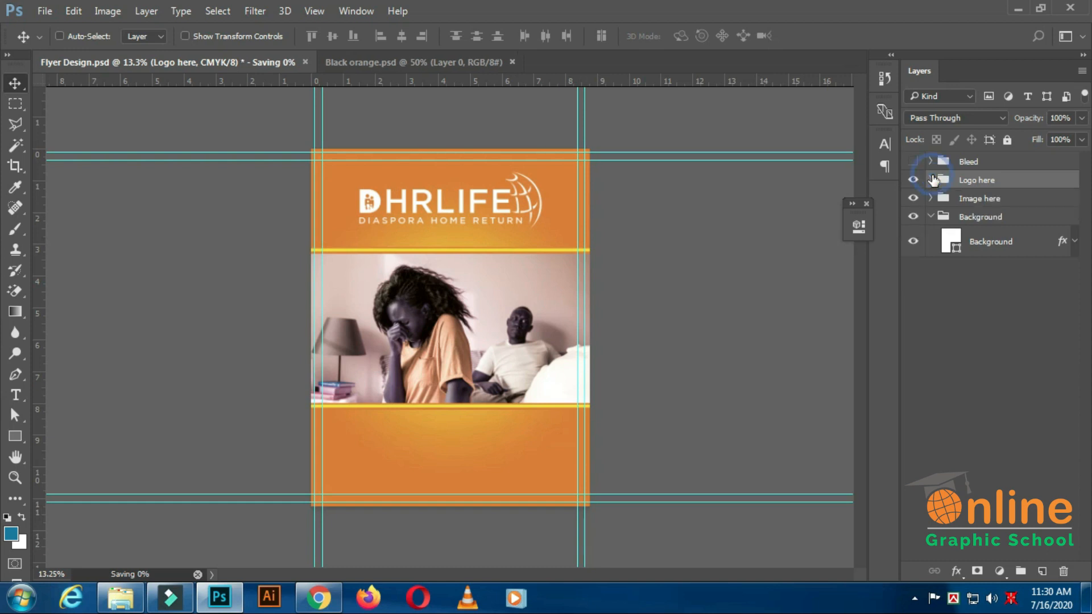
click(912, 180)
click(913, 179)
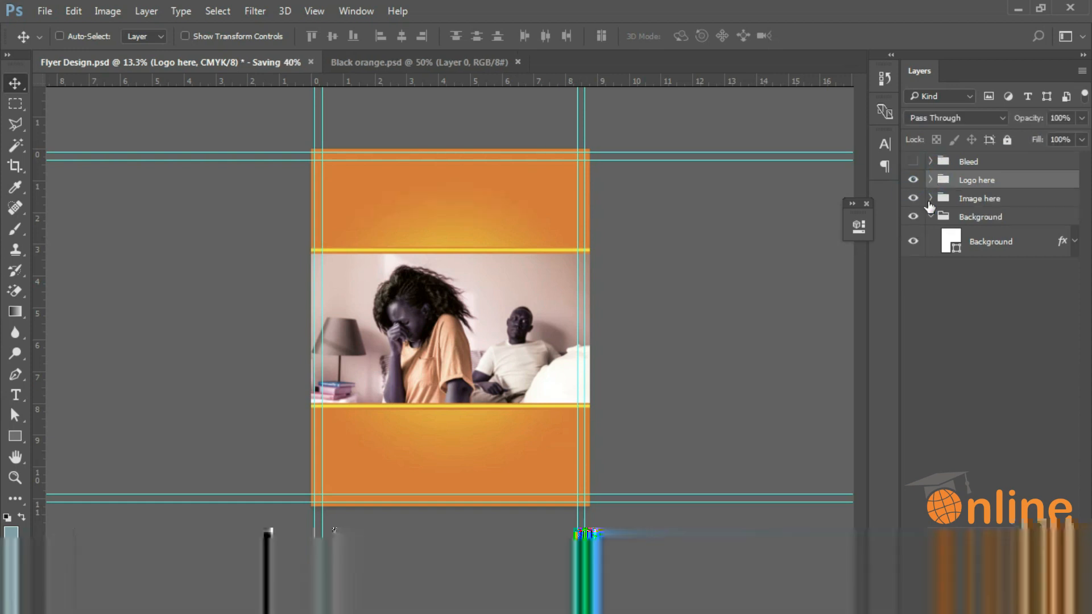
click(931, 217)
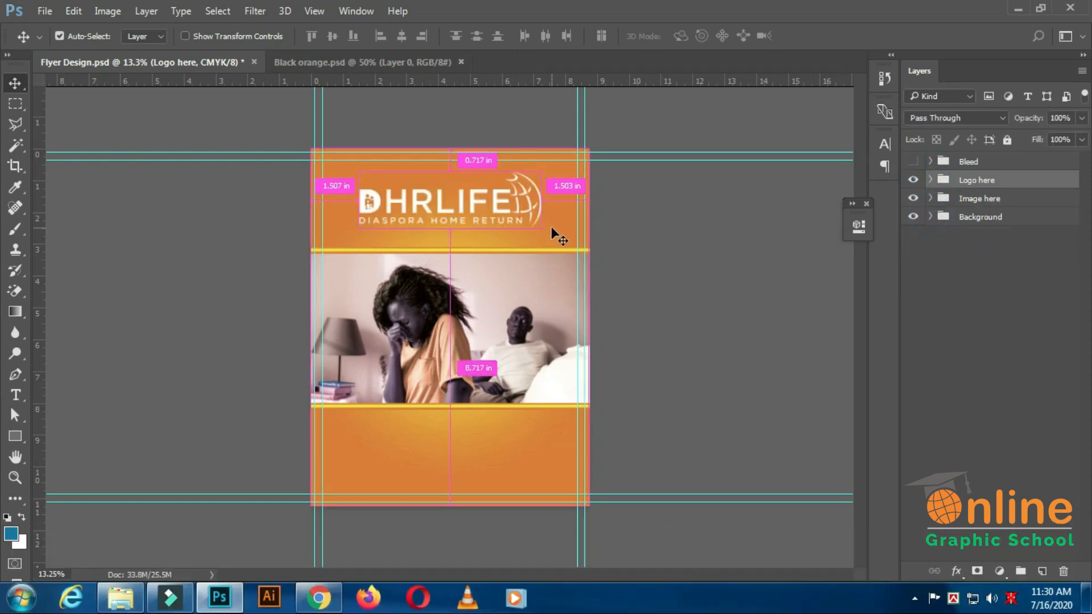
key(ctrl+s)
Shorten the image shape in the Image here group by raising its lower edge slightly with Free Transform.
scroll(439, 325, down, 1)
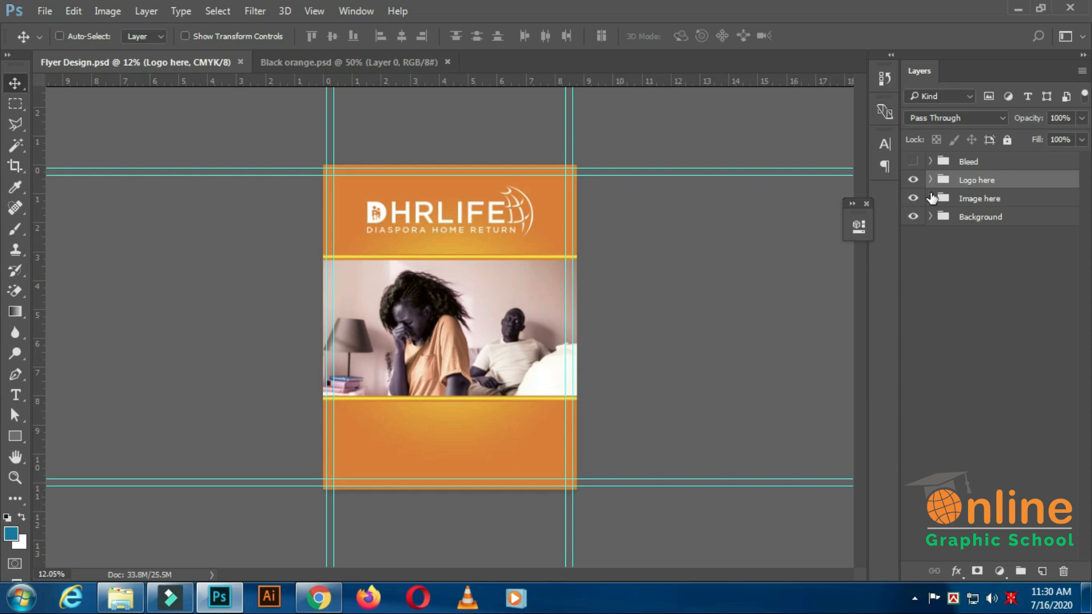
click(931, 198)
click(978, 316)
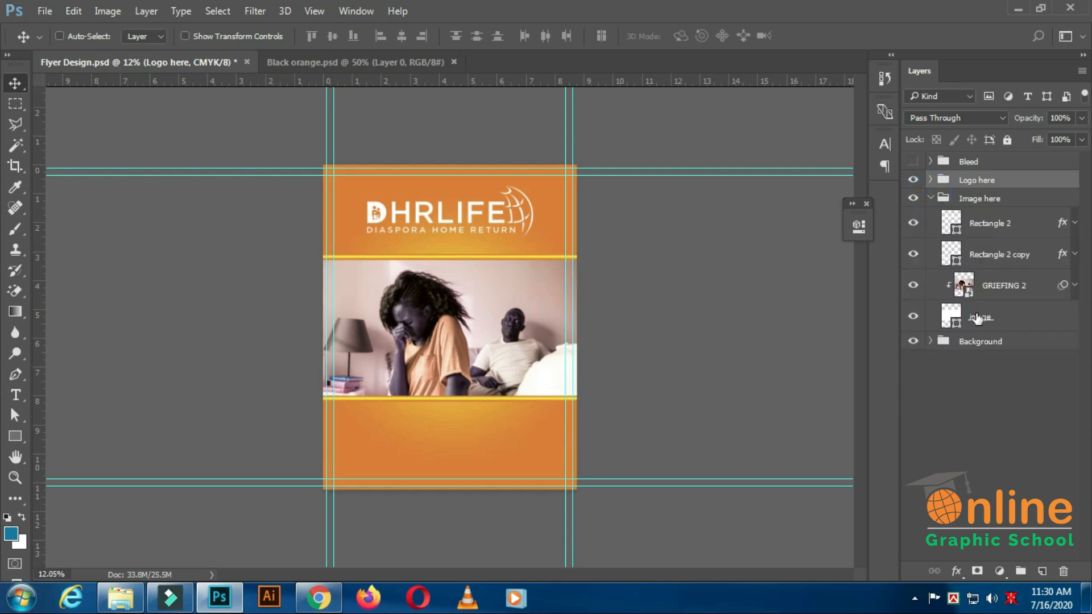
click(74, 10)
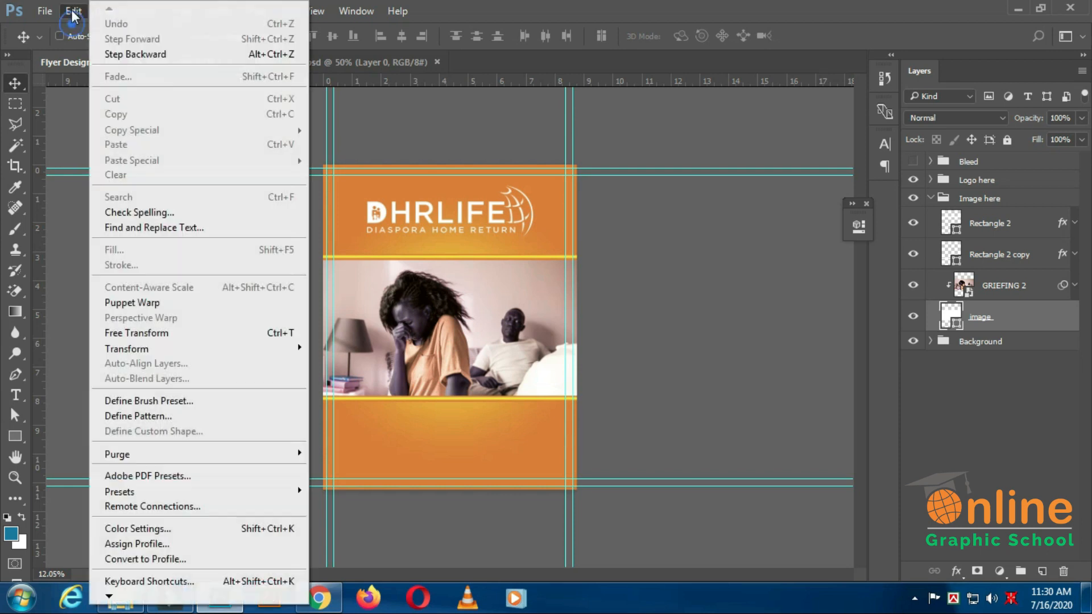
click(148, 332)
drag(450, 396, 451, 383)
click(705, 35)
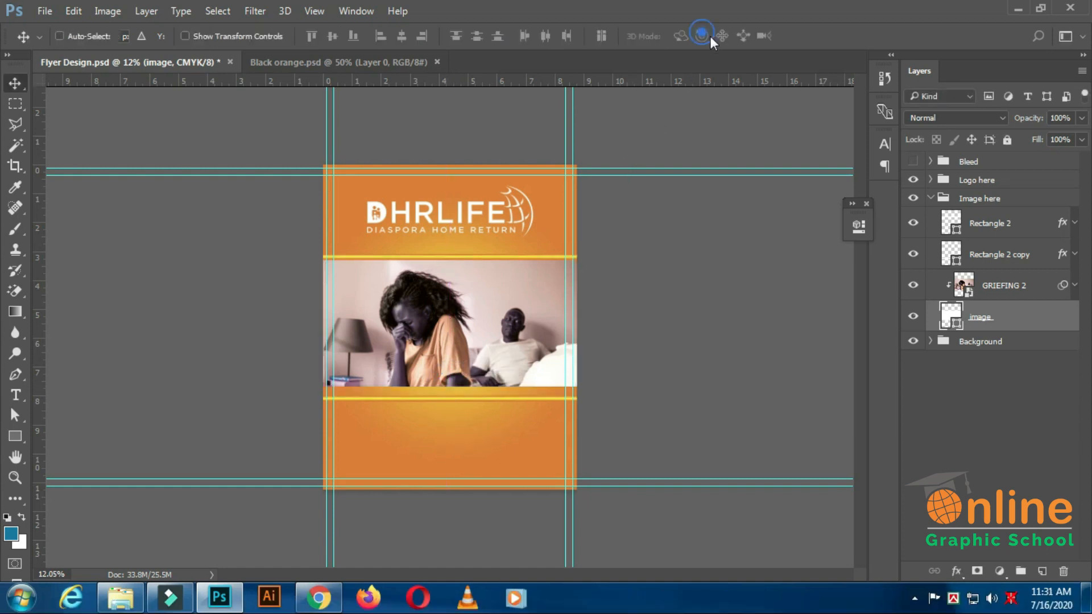
Nudge the Rectangle 2 copy strip up to the photo's lower edge, collapse the Image here group and save.
click(1012, 257)
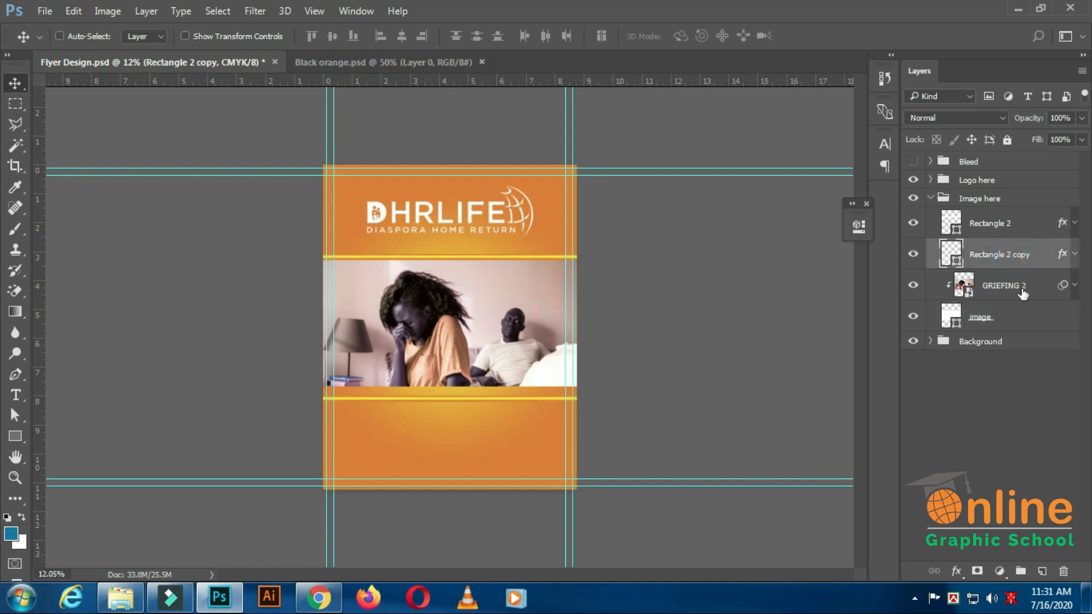
key(shift+Up)
key(shift+Up)
key(shift+Up)
key(shift+Up)
key(shift+Up)
key(shift+Up)
key(shift+Up)
key(shift+Up)
key(shift+Up)
key(shift+Up)
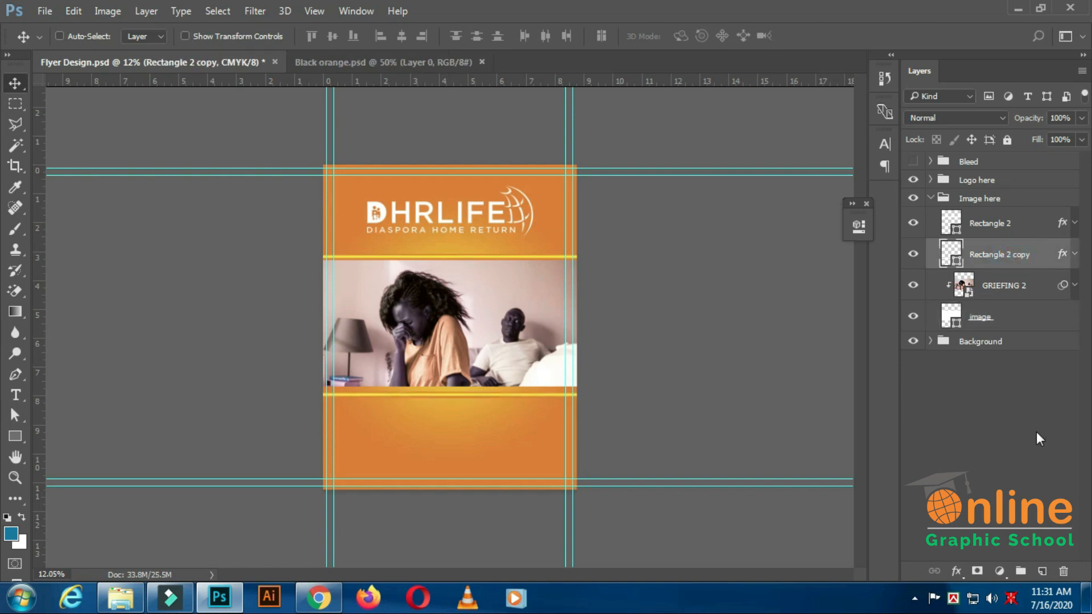
key(shift+Up)
key(shift+Up)
key(shift+Up)
key(shift+Up)
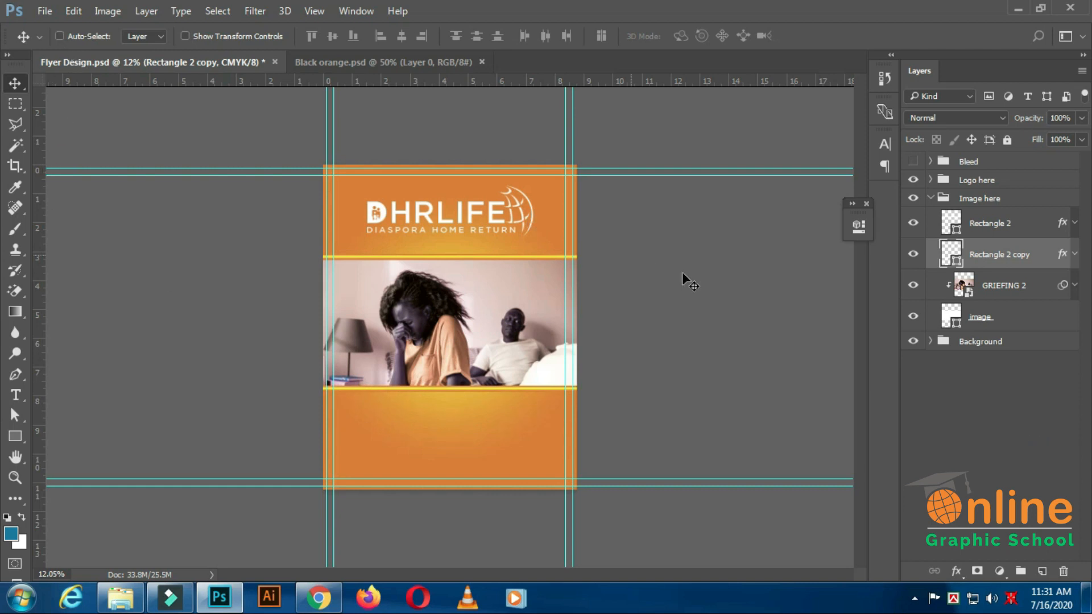
click(931, 199)
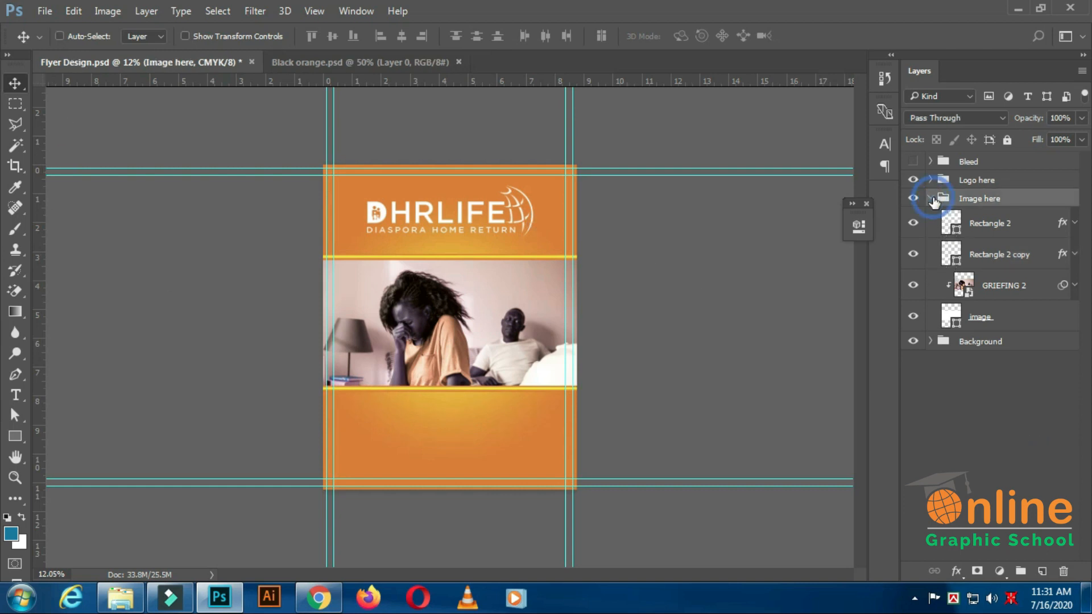
key(ctrl+s)
Add the text line "lets prepare as a community" in the orange area below the photo.
key(ctrl+plus)
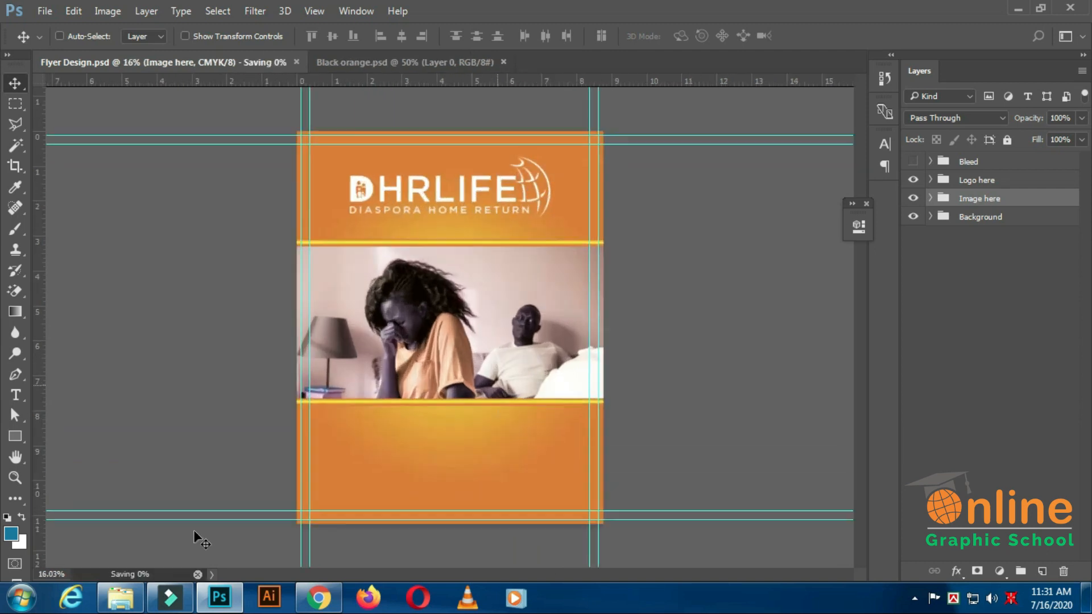
click(15, 395)
scroll(476, 477, up, 3)
click(442, 453)
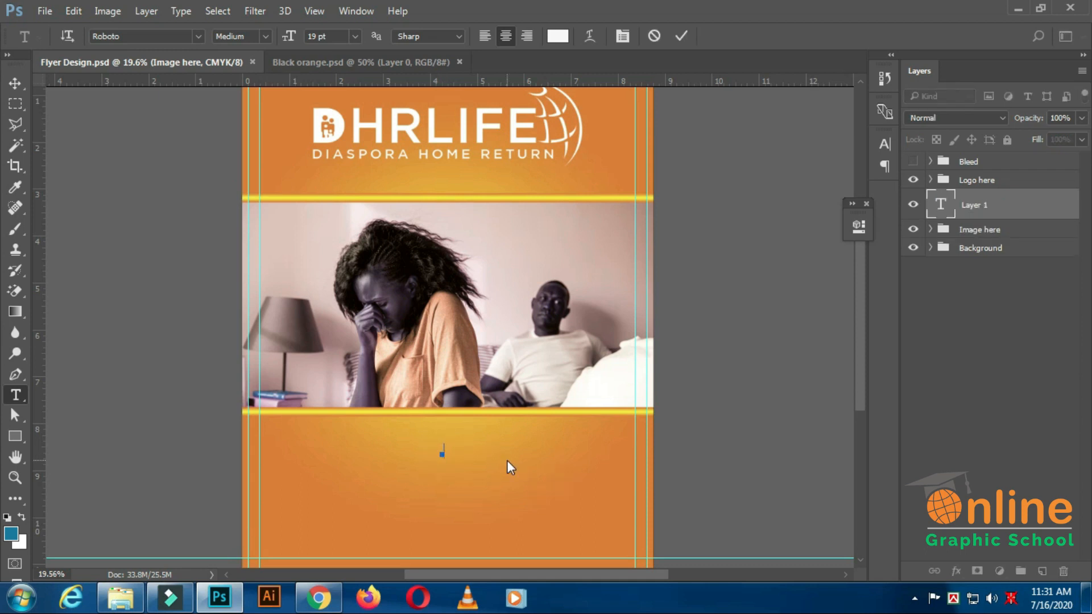
text(lets prepare as a communit)
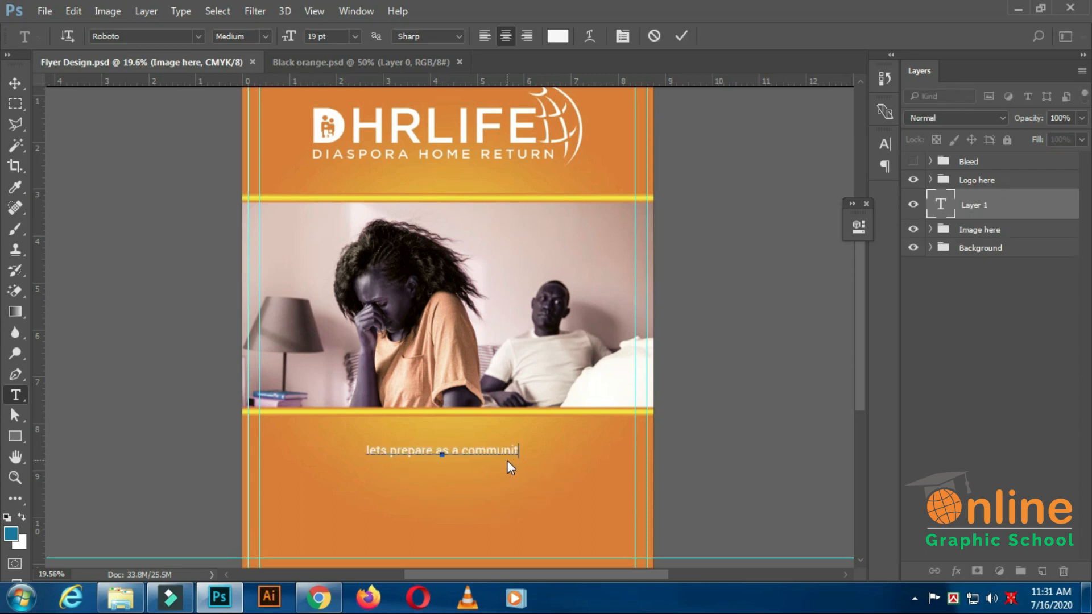
text(y)
key(ctrl+Return)
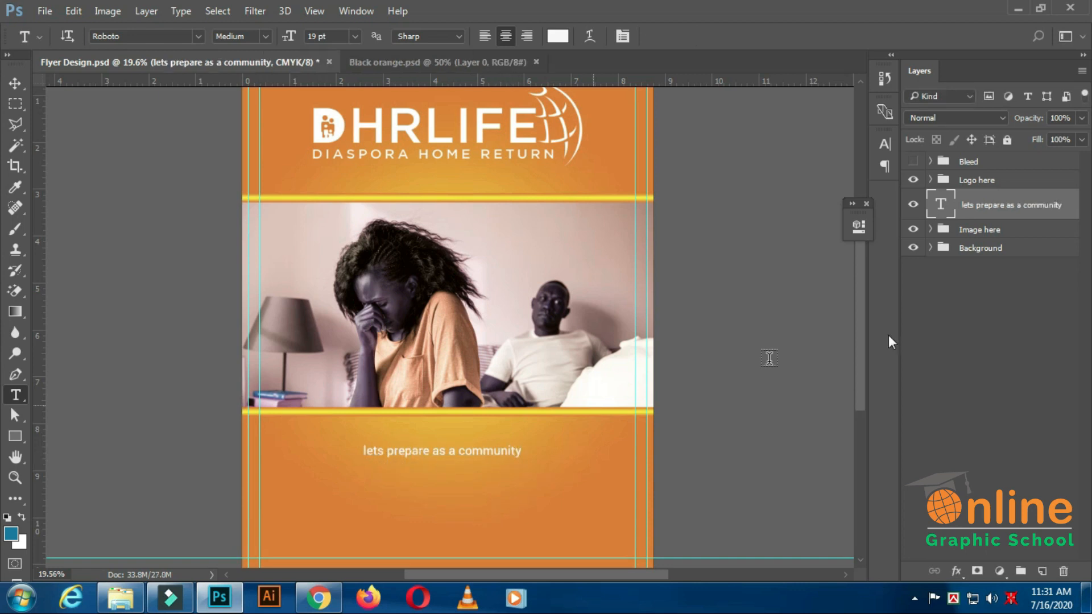
Set the headline's font to Bebas Neue Bold at 59 pt.
click(884, 144)
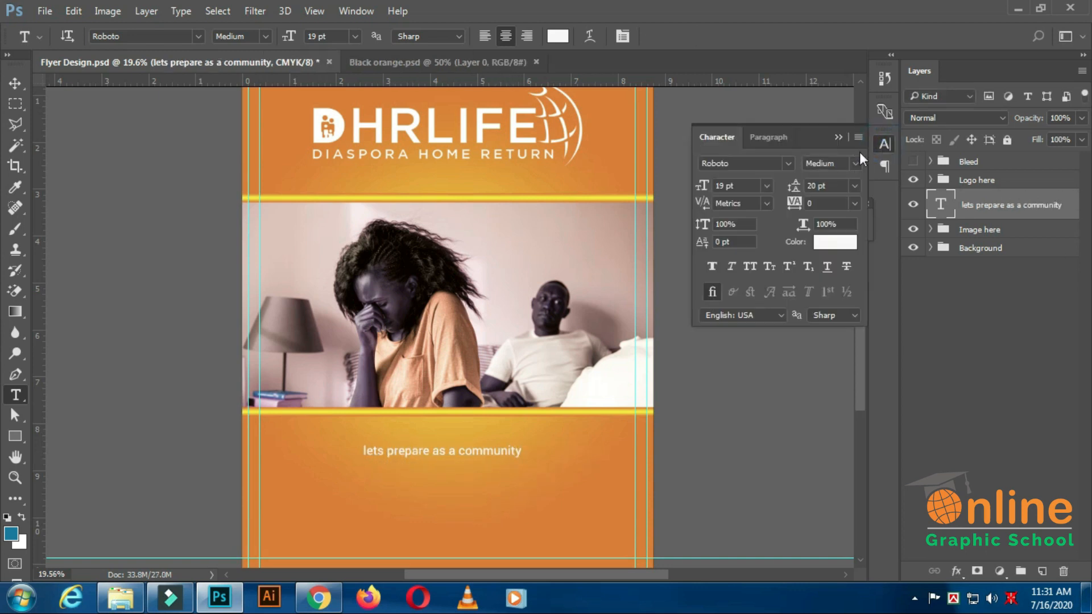
click(751, 166)
click(773, 169)
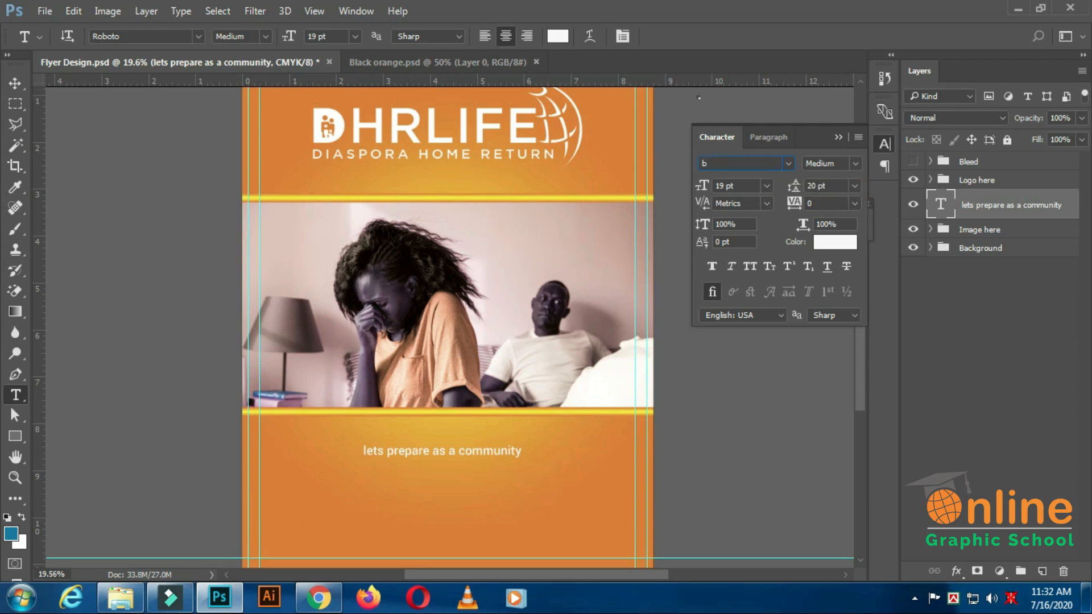
scroll(772, 168, up, 15)
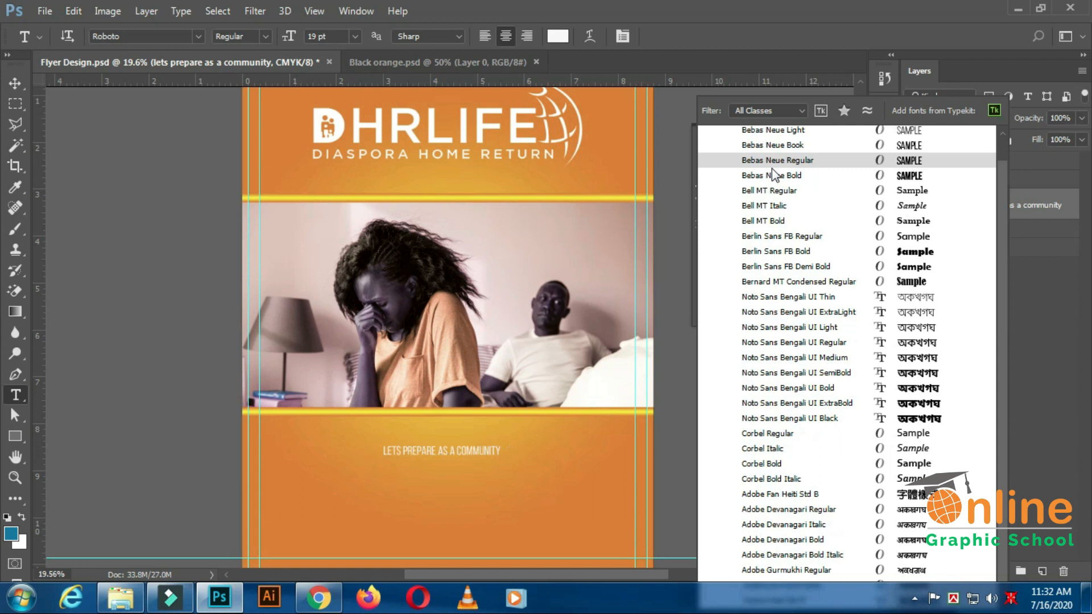
click(794, 178)
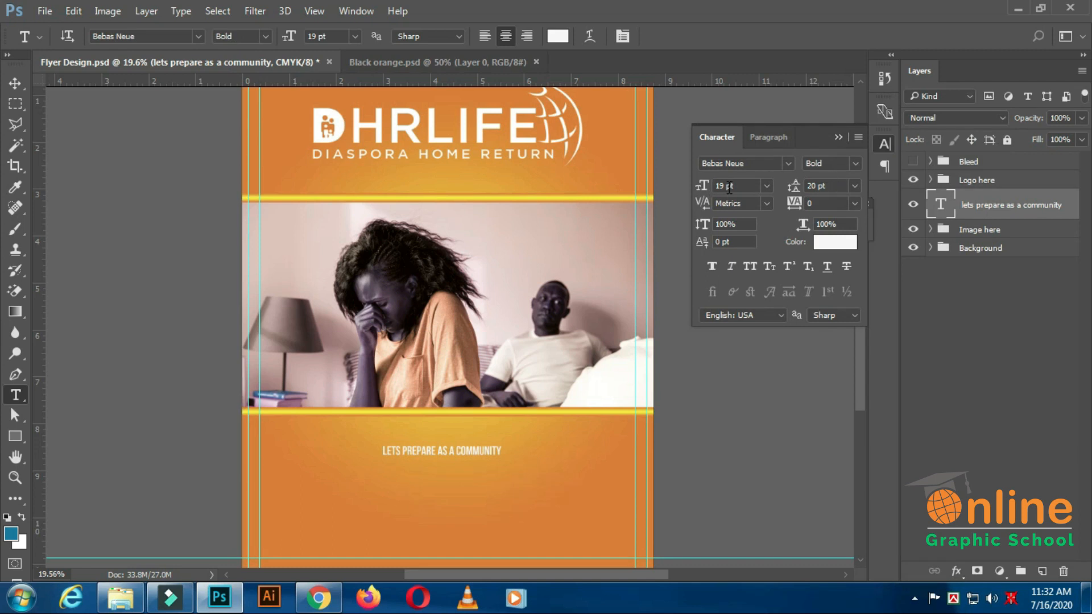
drag(714, 195, 714, 200)
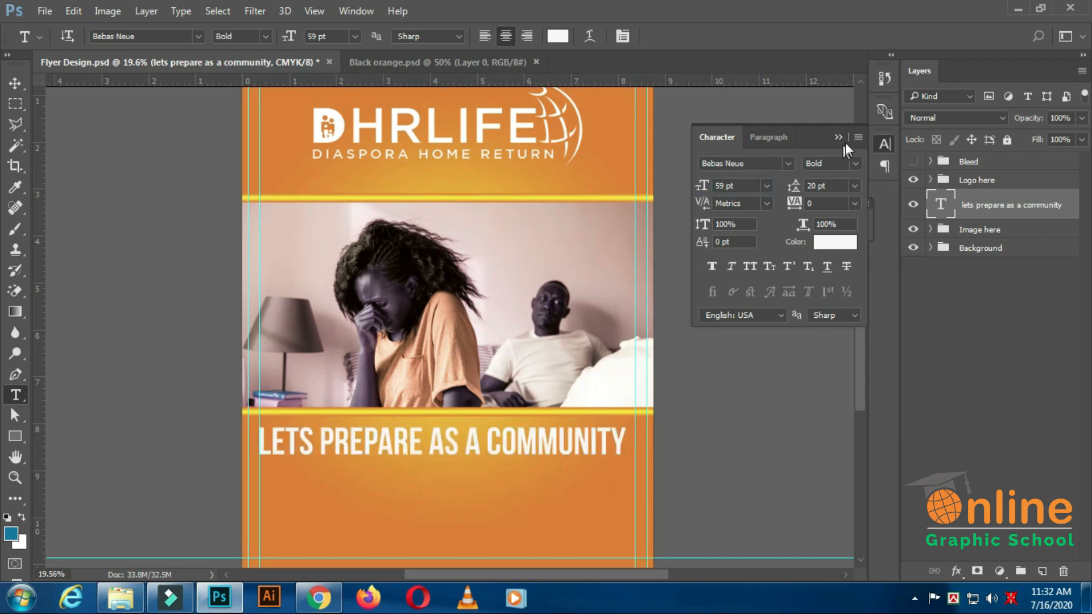
Centre-align the headline paragraph and nudge the text right and down so it sits centred beneath the photo.
click(759, 137)
click(730, 165)
click(19, 83)
key(ctrl+0)
key(shift+Right)
key(shift+Right)
key(shift+Right)
key(shift+Right)
key(shift+Right)
key(shift+Down)
key(shift+Down)
key(shift+Down)
key(shift+Down)
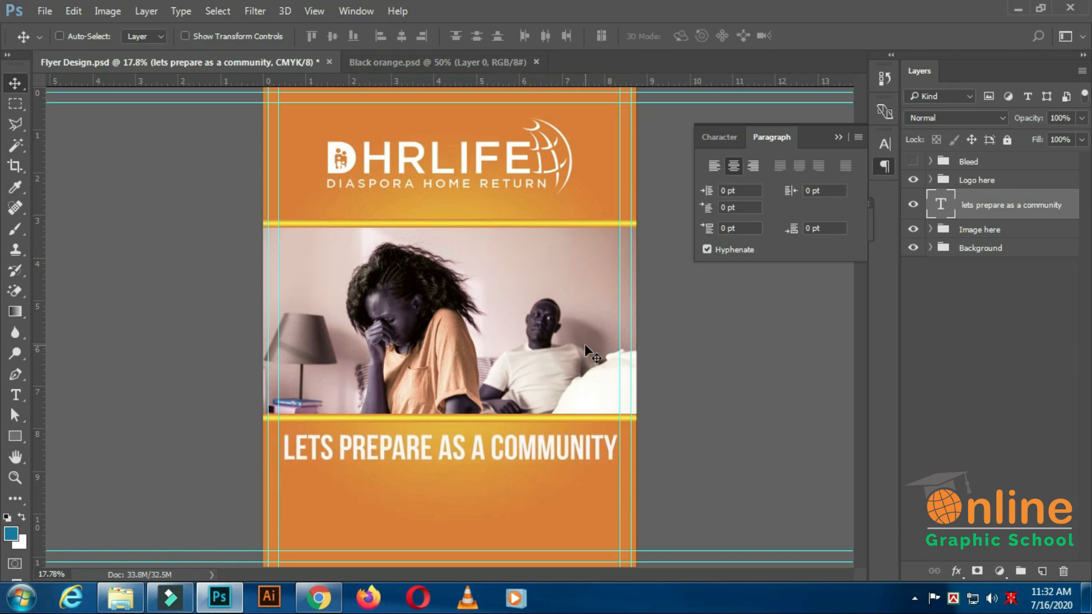
Recolour the headline "lets prepare as a community" dark brown, sampling the flyer's orange background and darkening it to #763902.
click(731, 140)
click(831, 244)
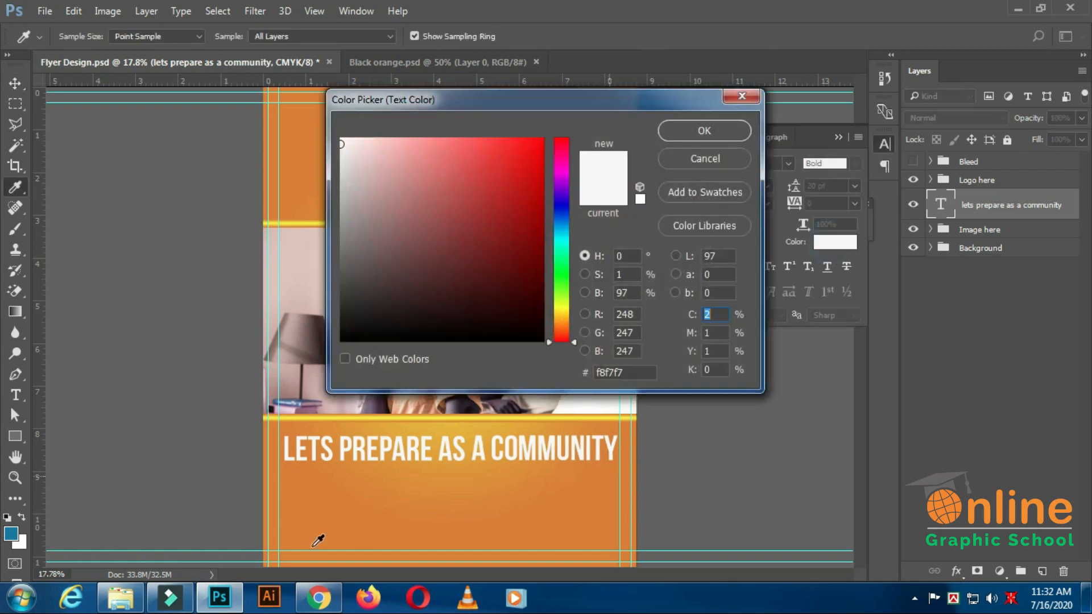
click(287, 543)
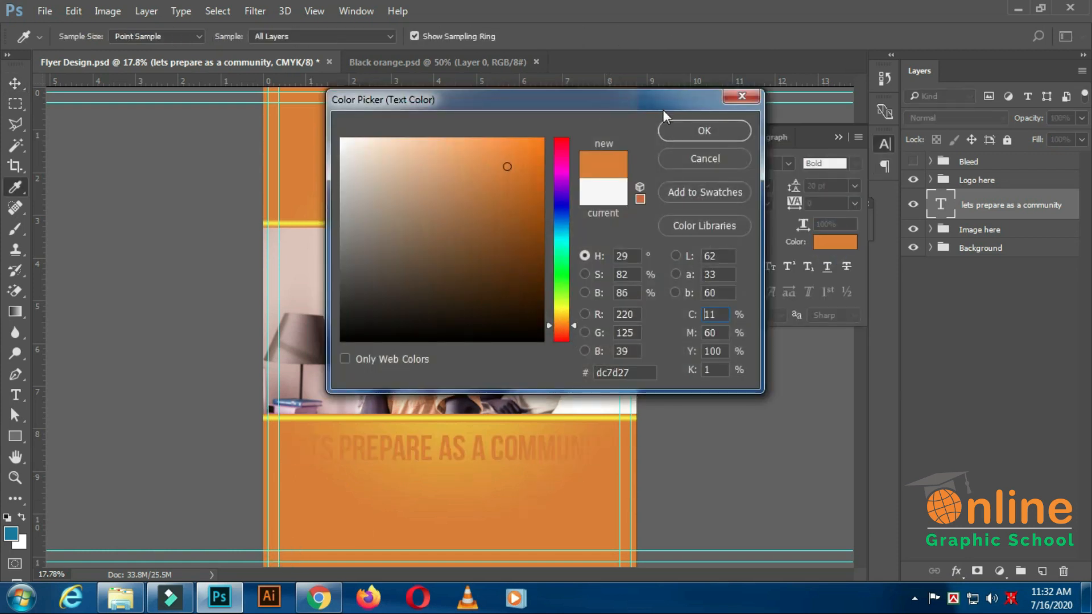
drag(649, 101, 997, 88)
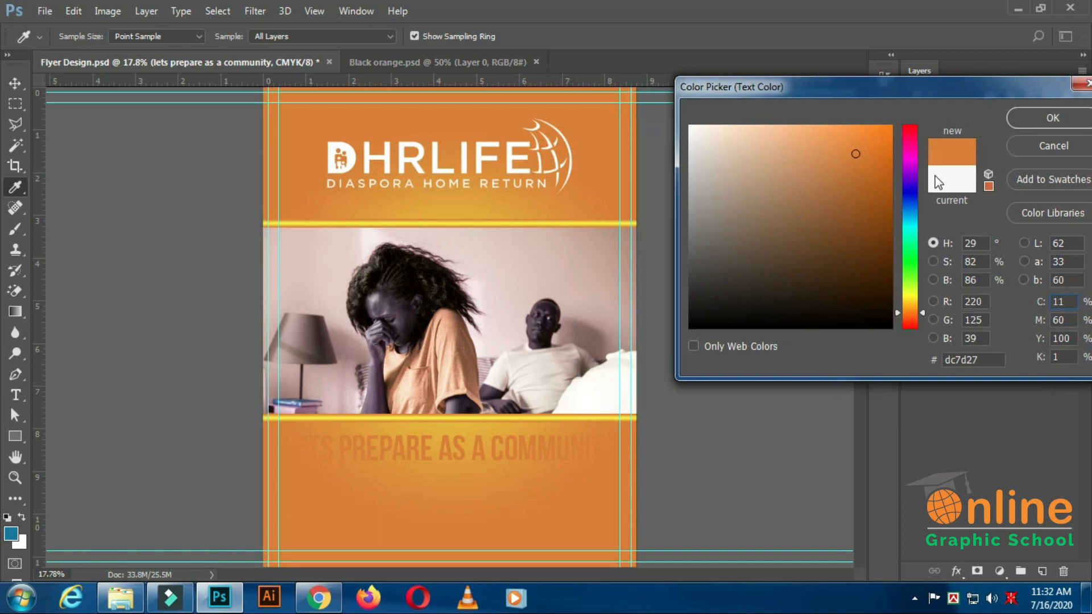
click(885, 214)
mouse_move(885, 213)
mouse_down()
mouse_move(885, 254)
mouse_move(868, 256)
mouse_move(884, 216)
mouse_move(892, 234)
mouse_up()
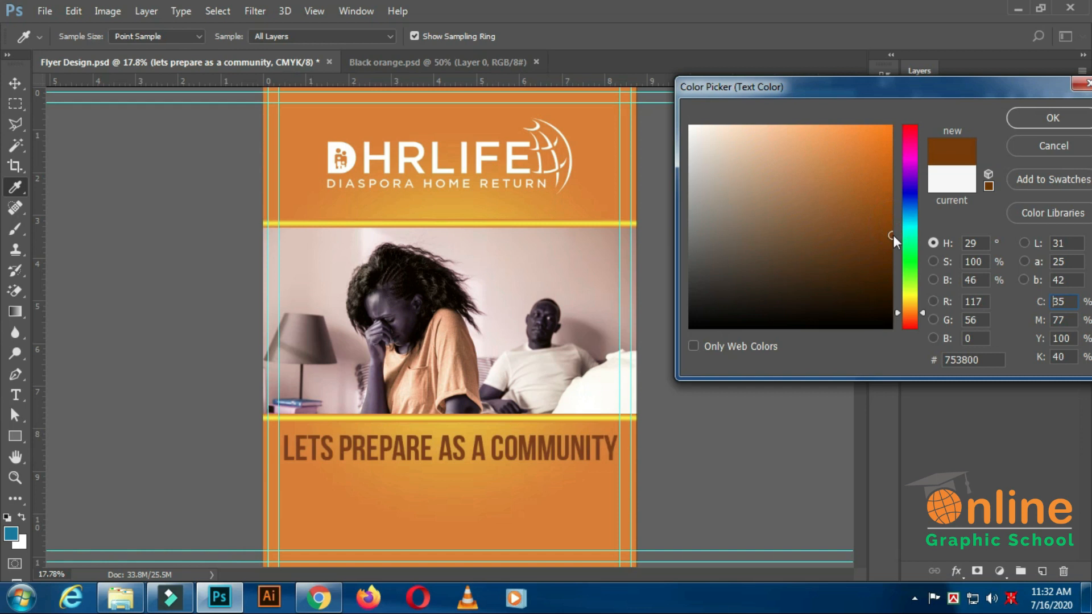
click(891, 205)
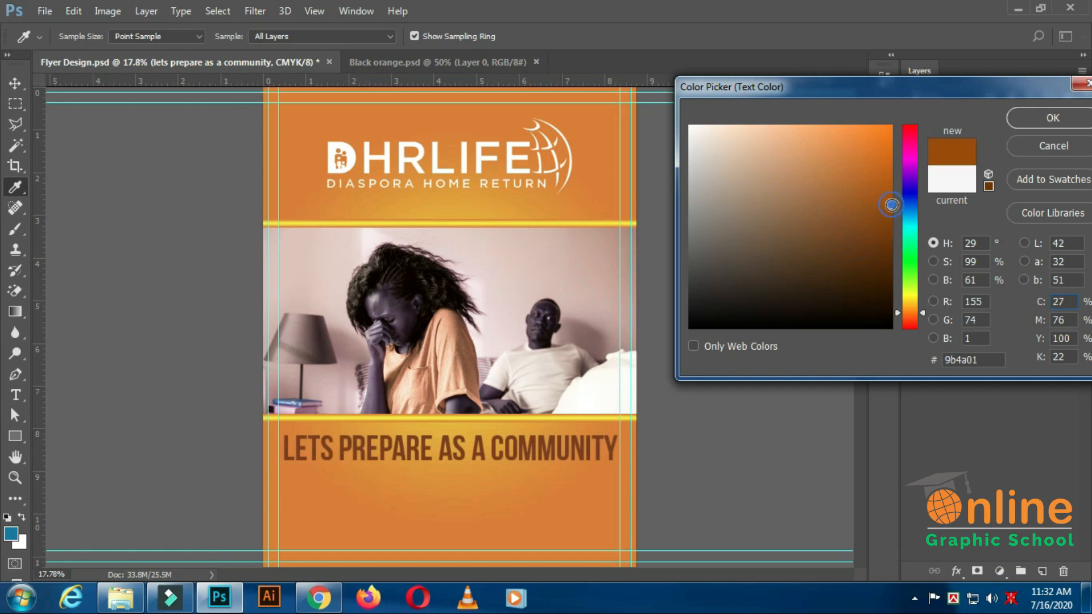
mouse_move(891, 204)
mouse_down()
mouse_move(849, 231)
mouse_move(889, 244)
mouse_move(880, 251)
mouse_move(889, 234)
mouse_up()
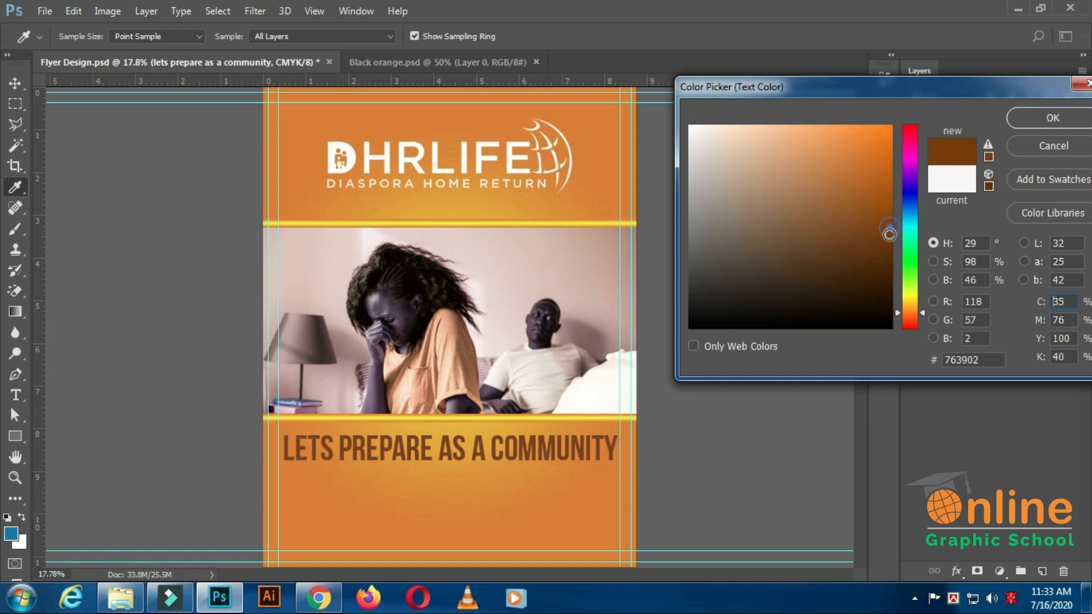
click(1033, 121)
scroll(537, 359, down, 6)
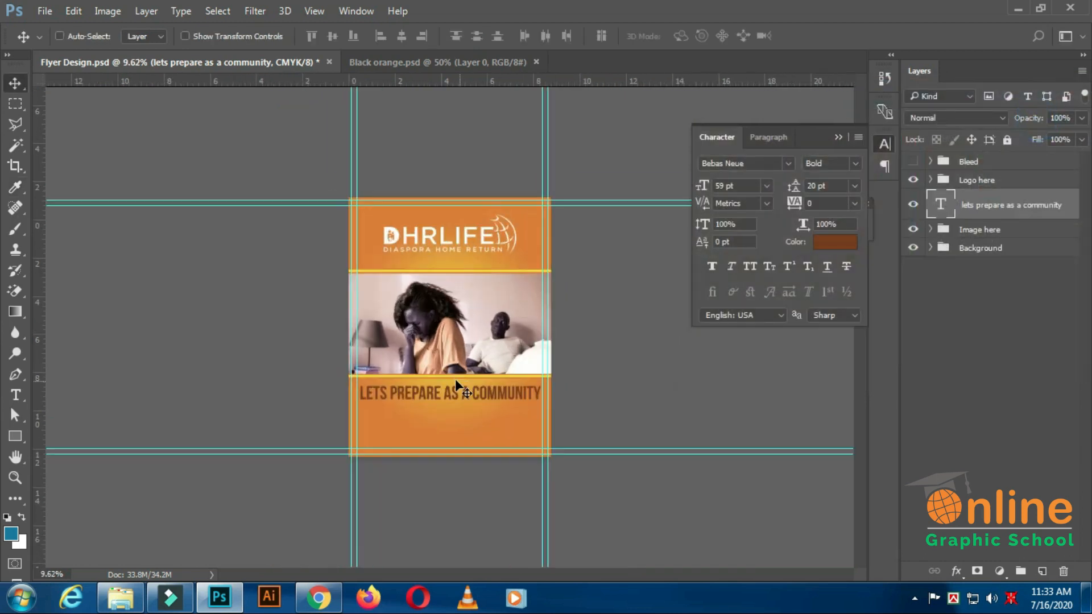
scroll(465, 370, up, 5)
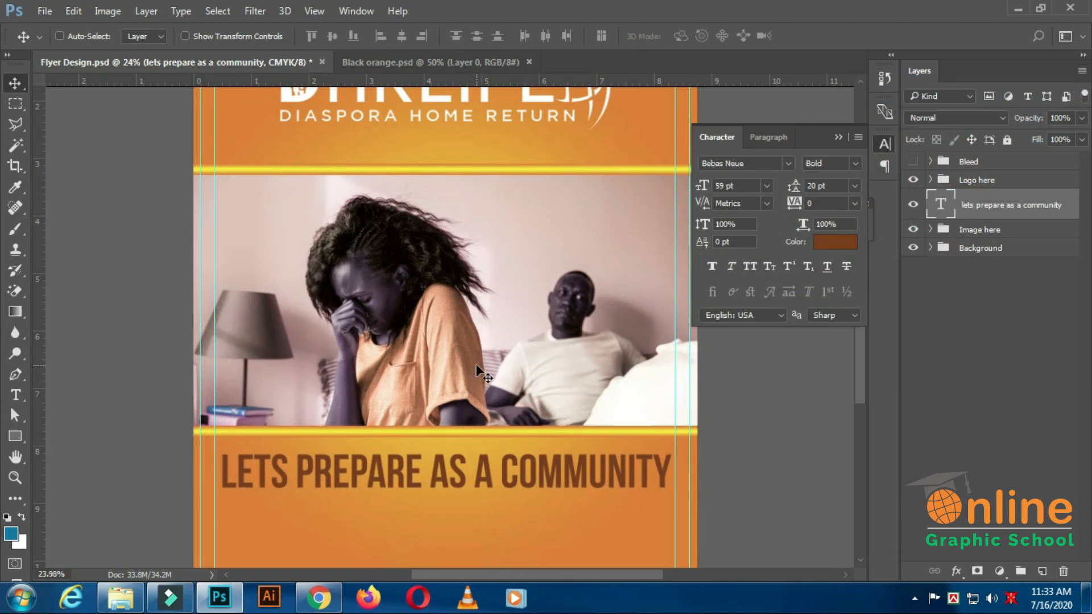
Set the headline's text colour to dark red #812018.
click(833, 243)
drag(644, 376, 568, 382)
text(8)
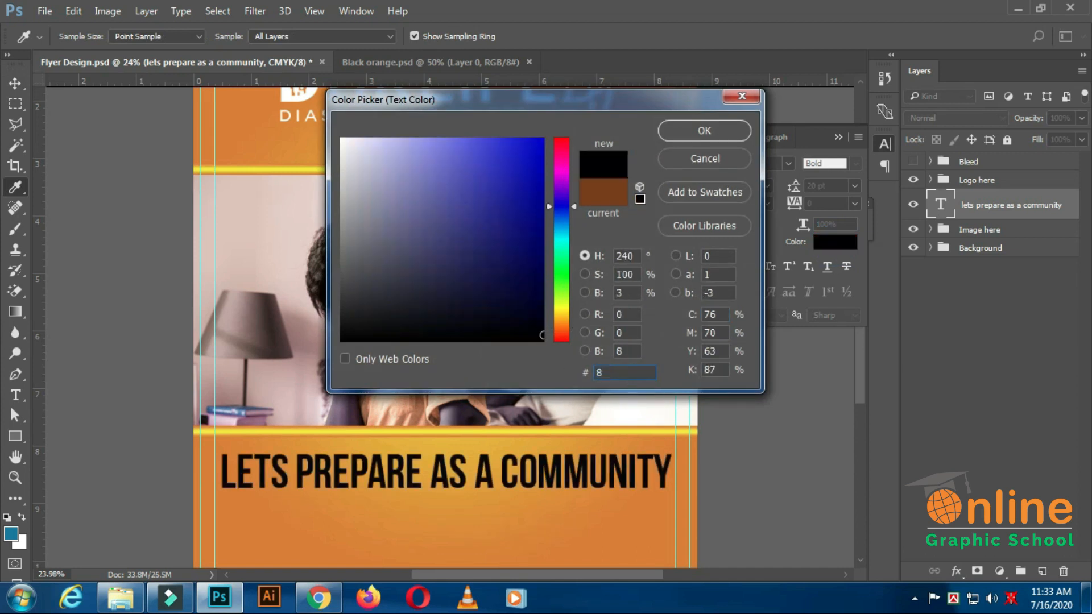
text(120)
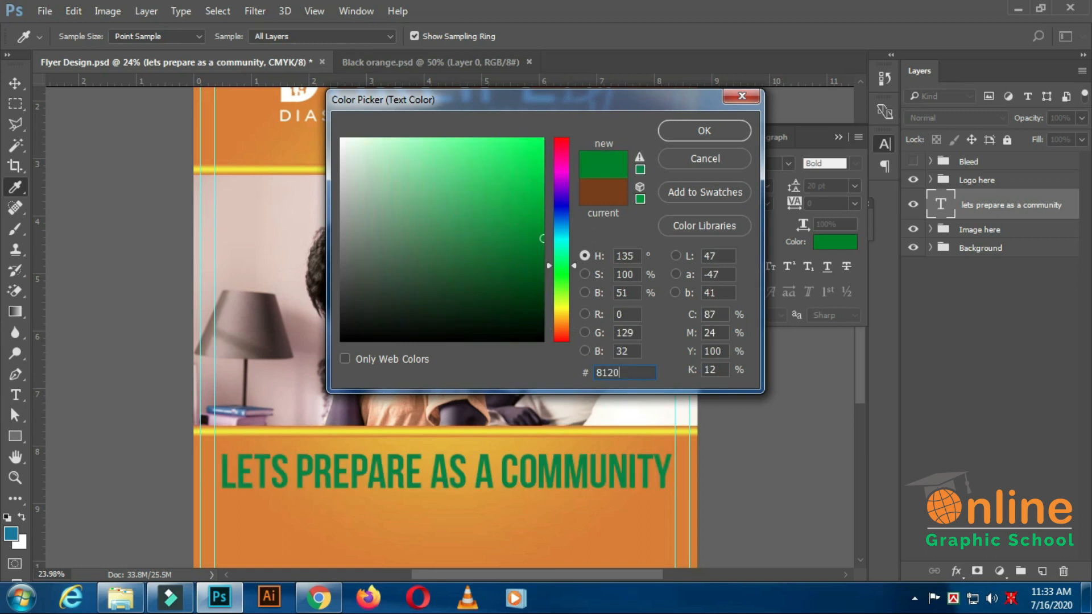
text(18)
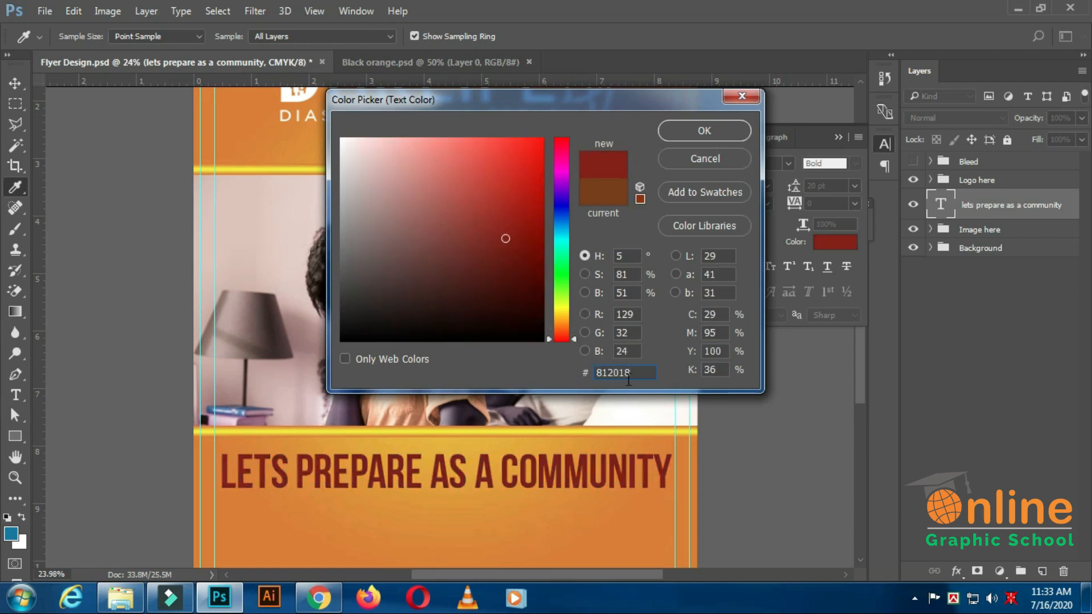
click(713, 131)
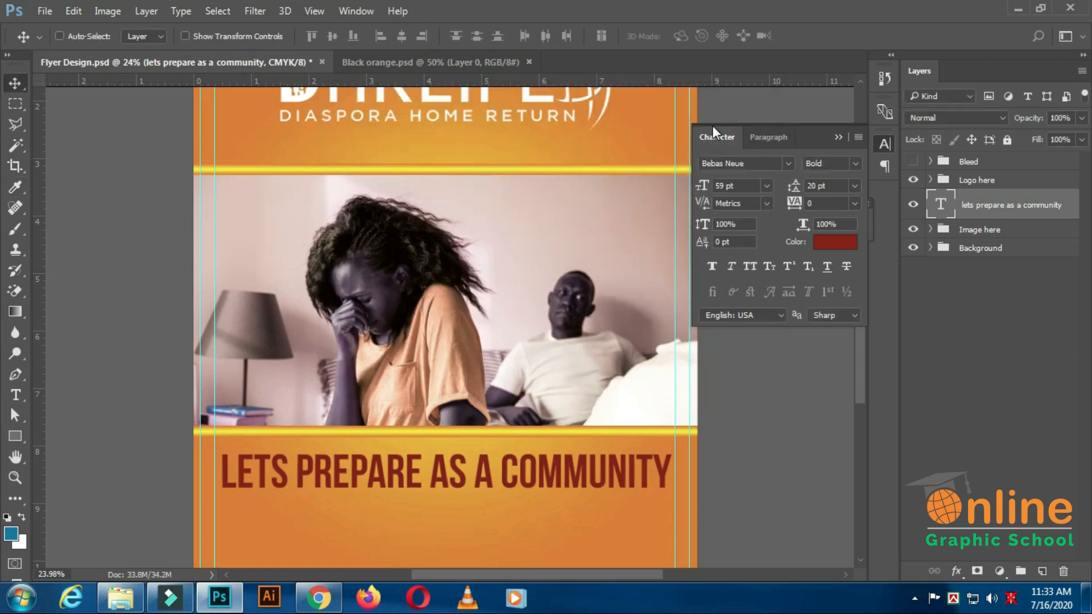
Centre the headline horizontally on the Background shape, clear the selection and save the flyer.
scroll(585, 363, down, 2)
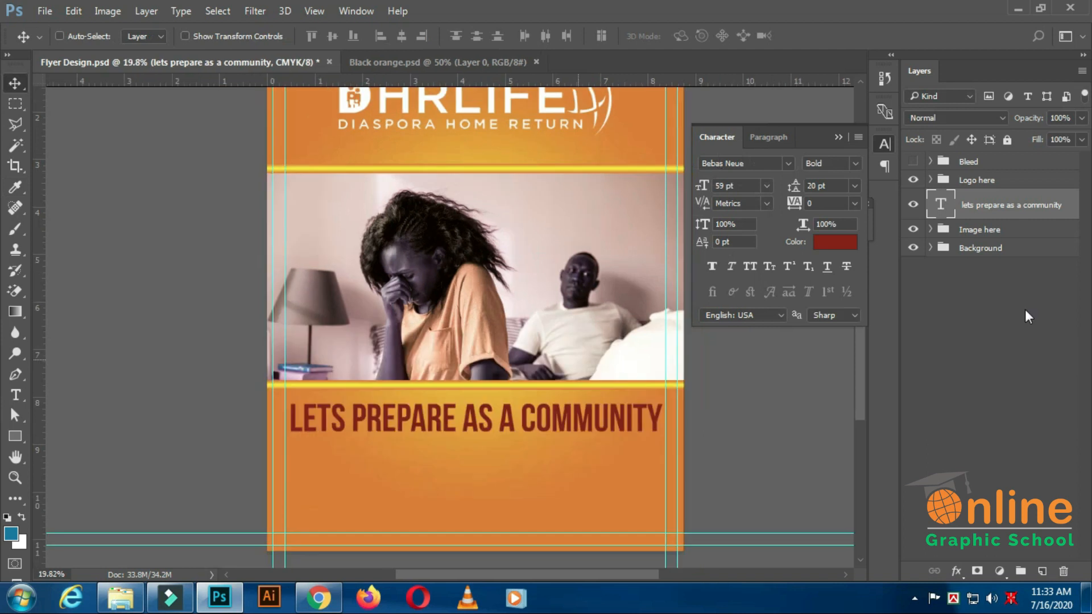
click(929, 249)
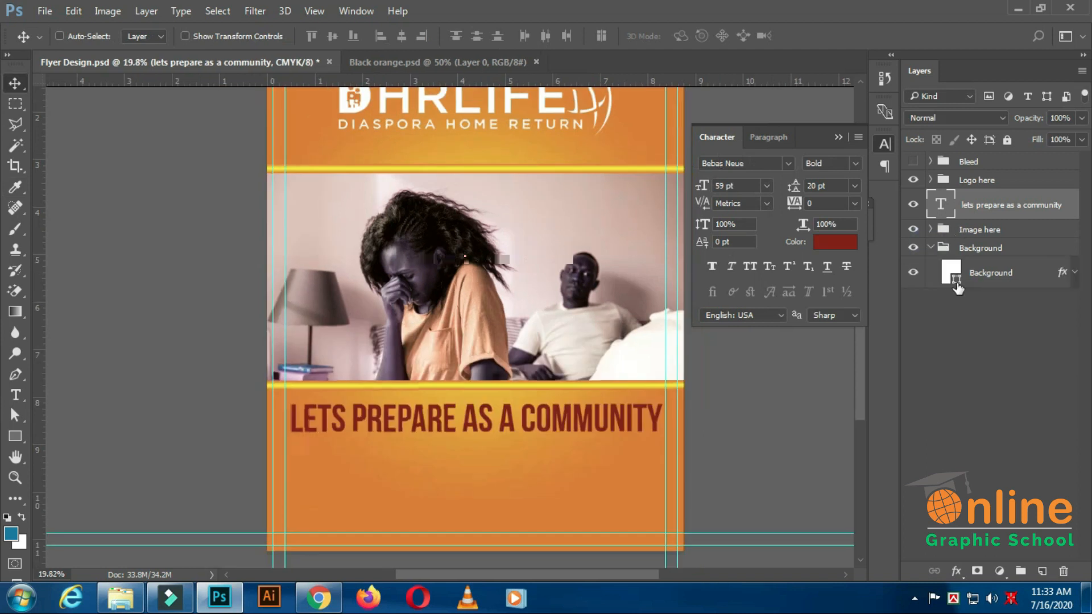
ctrl+click(951, 273)
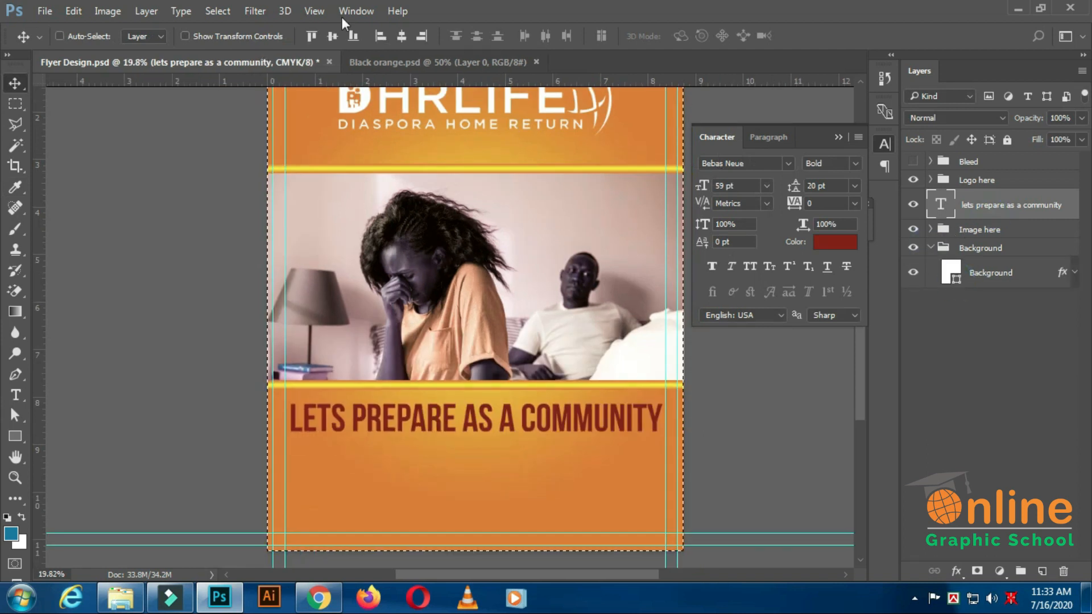
click(401, 36)
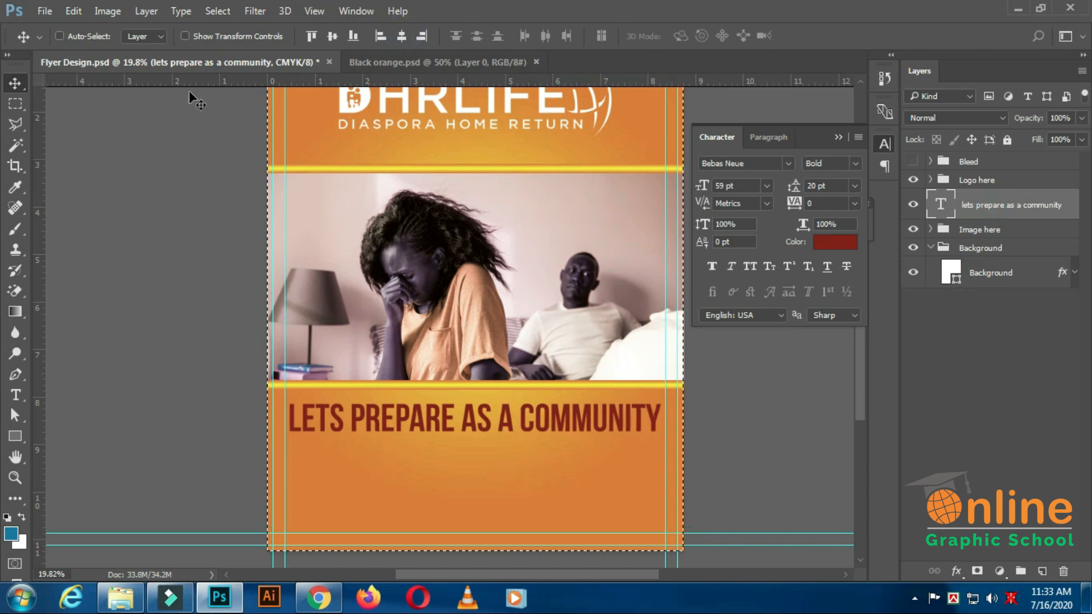
click(837, 139)
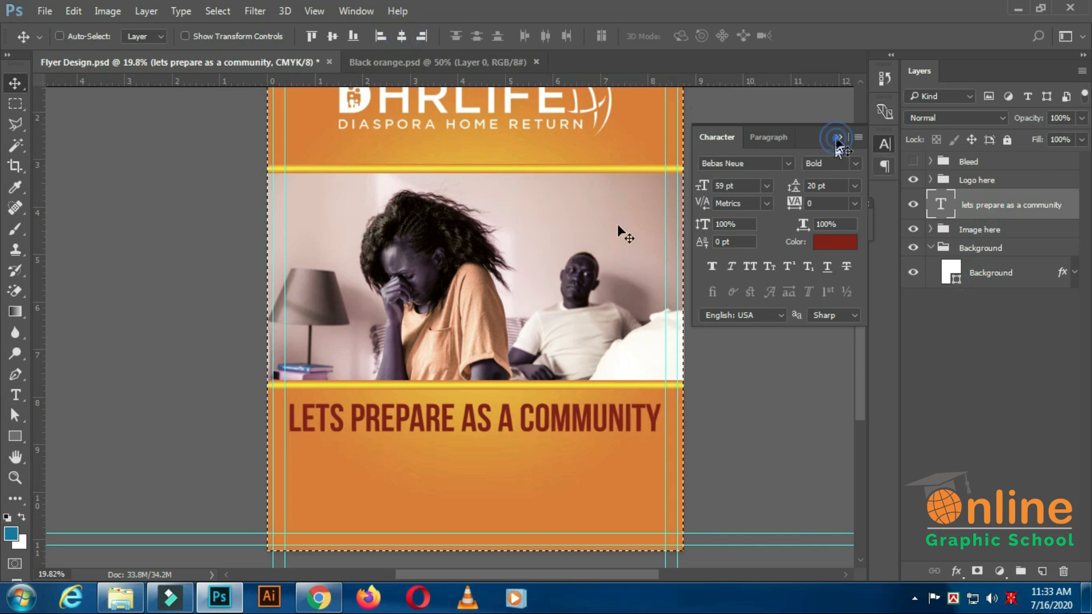
click(218, 13)
click(234, 38)
scroll(565, 325, down, 3)
scroll(545, 323, up, 2)
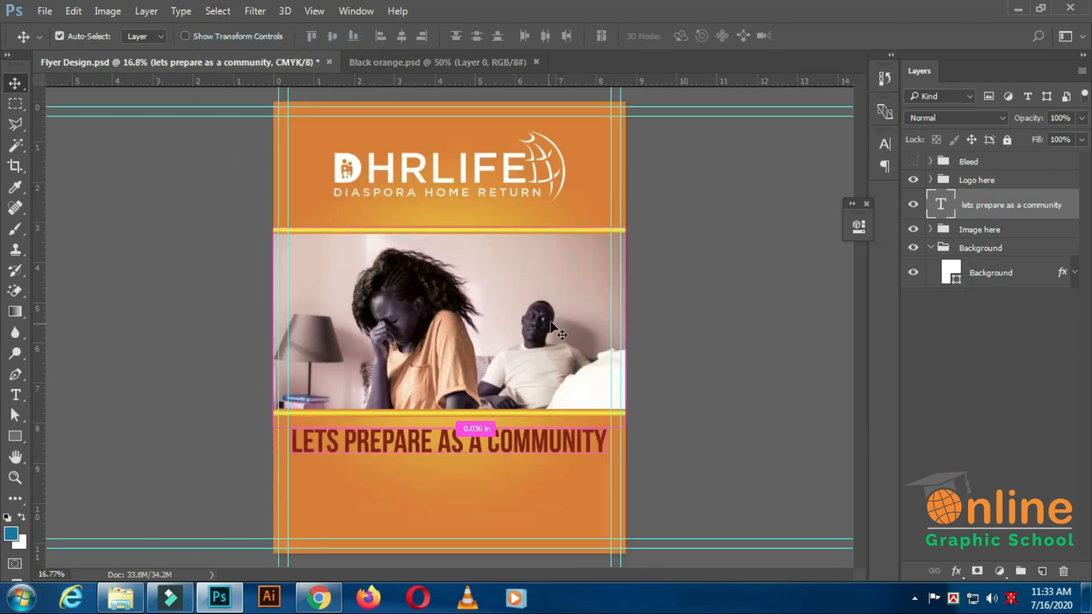
scroll(341, 352, down, 1)
key(ctrl+s)
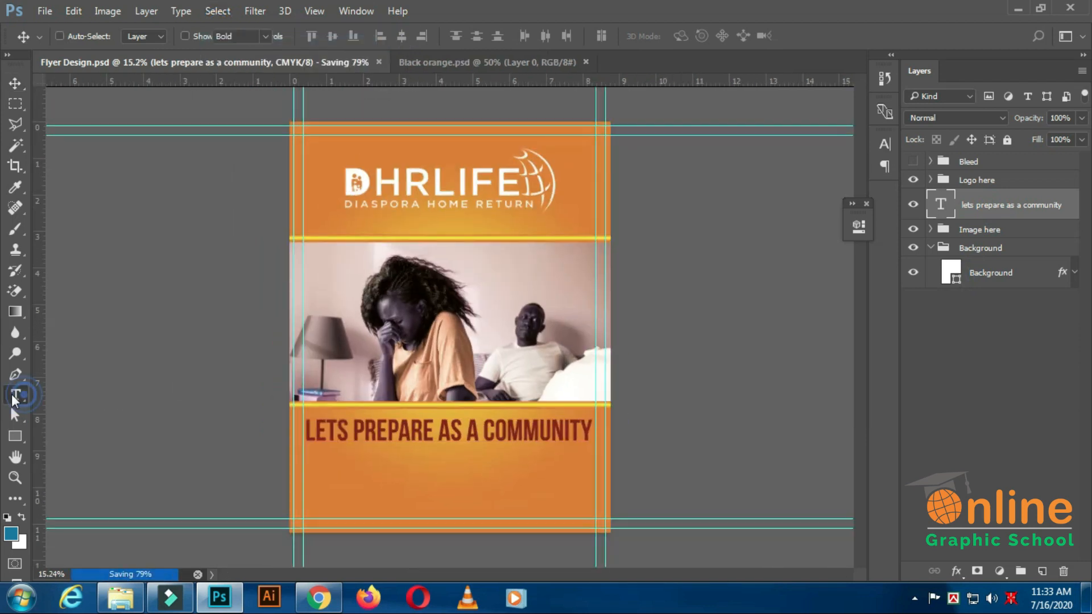
Add the text line "for the unexpected" directly beneath the headline.
click(16, 395)
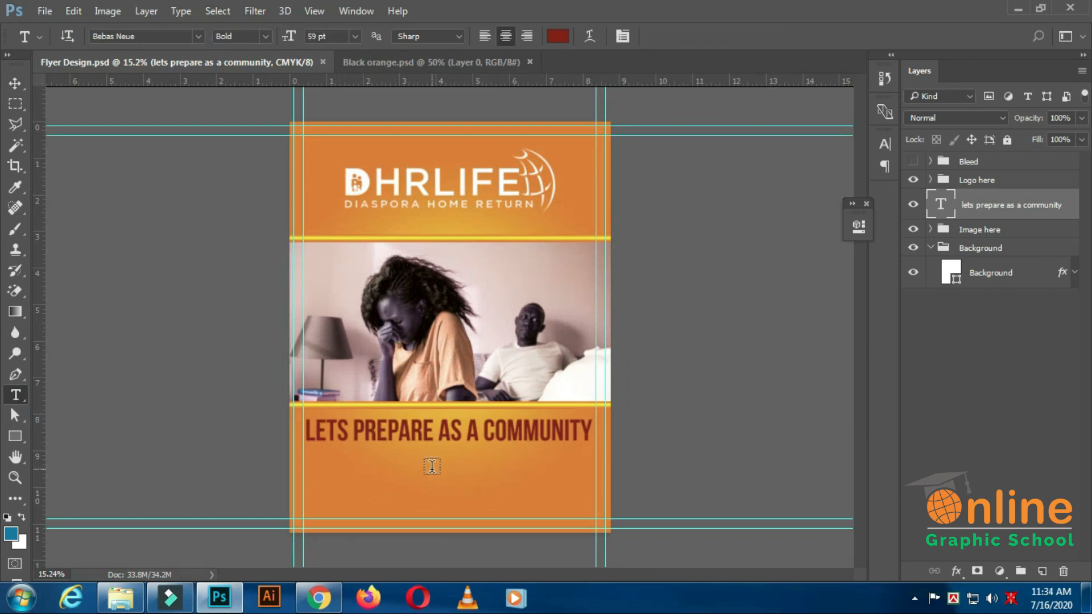
click(431, 465)
text(FO)
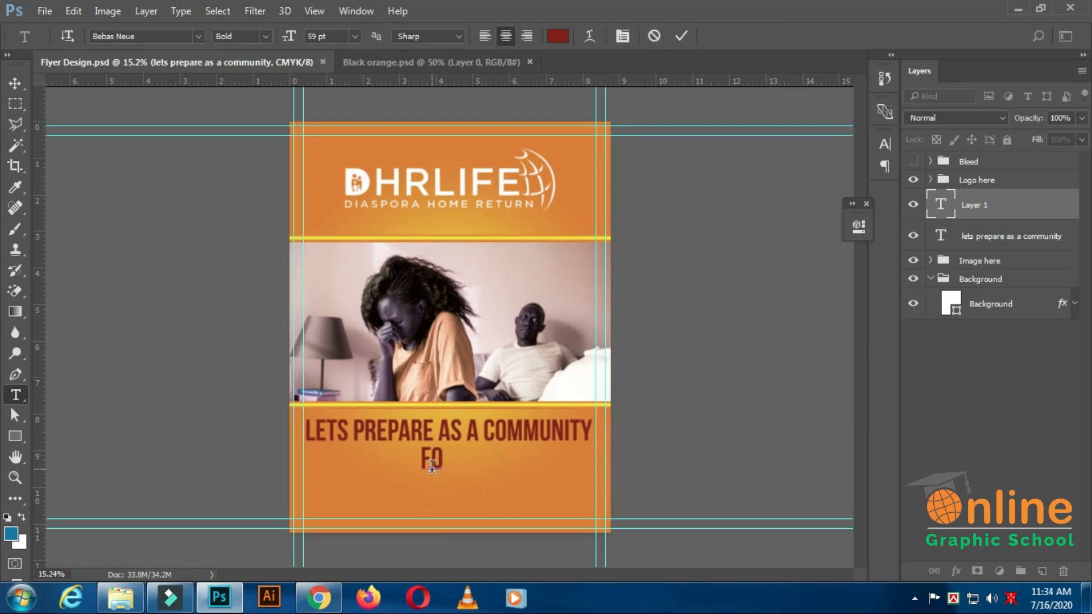
text(R THE UNEXPECTED)
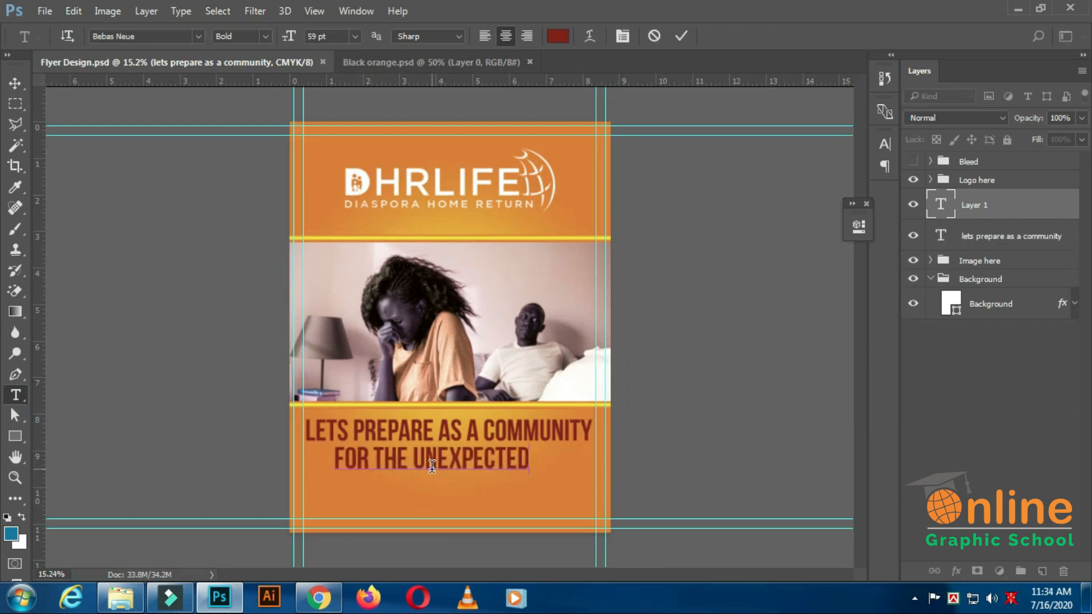
key(ctrl+Return)
Set the "for the unexpected" line in Roboto Medium at 19 pt.
click(152, 38)
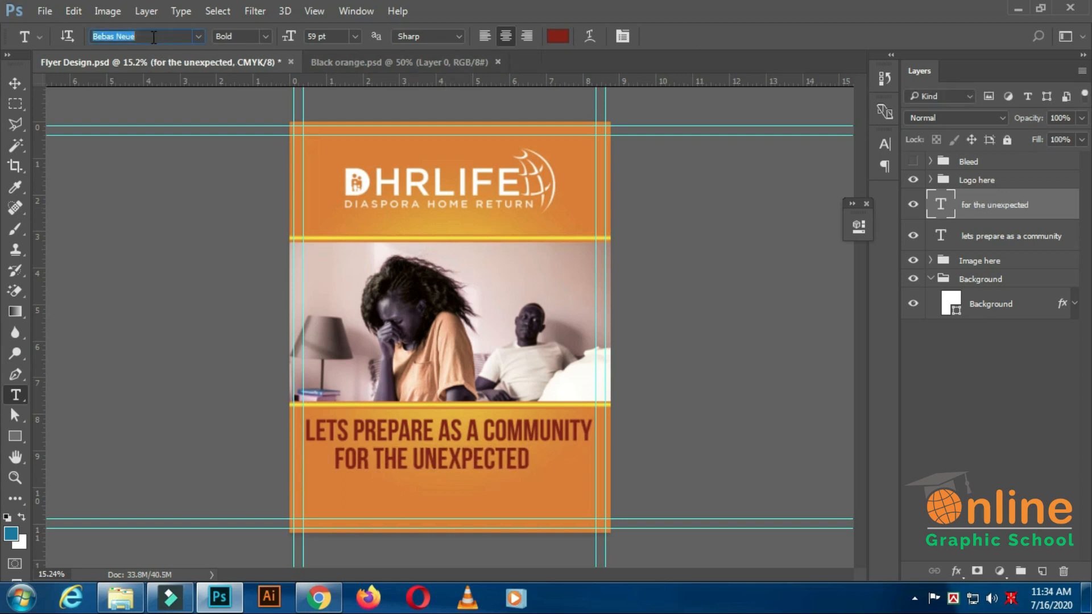
text(roboto)
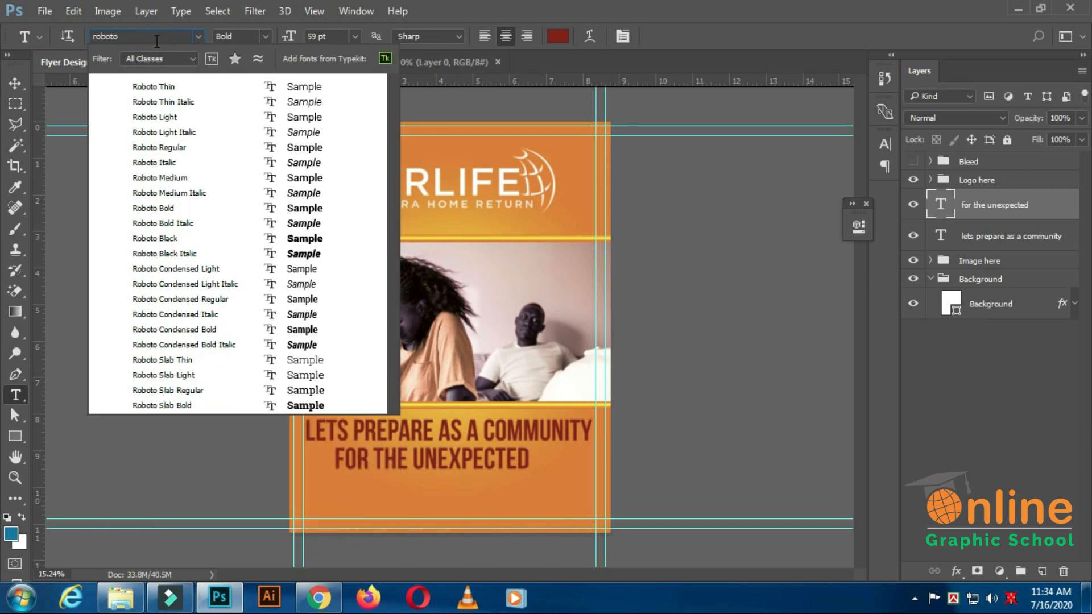
click(170, 182)
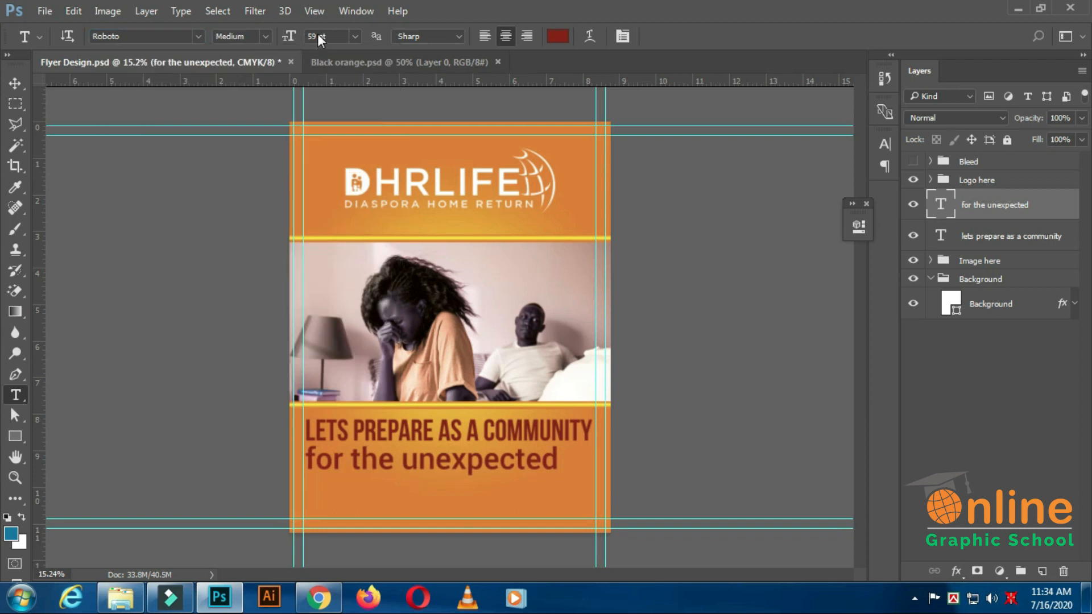
double_click(316, 36)
key(Return)
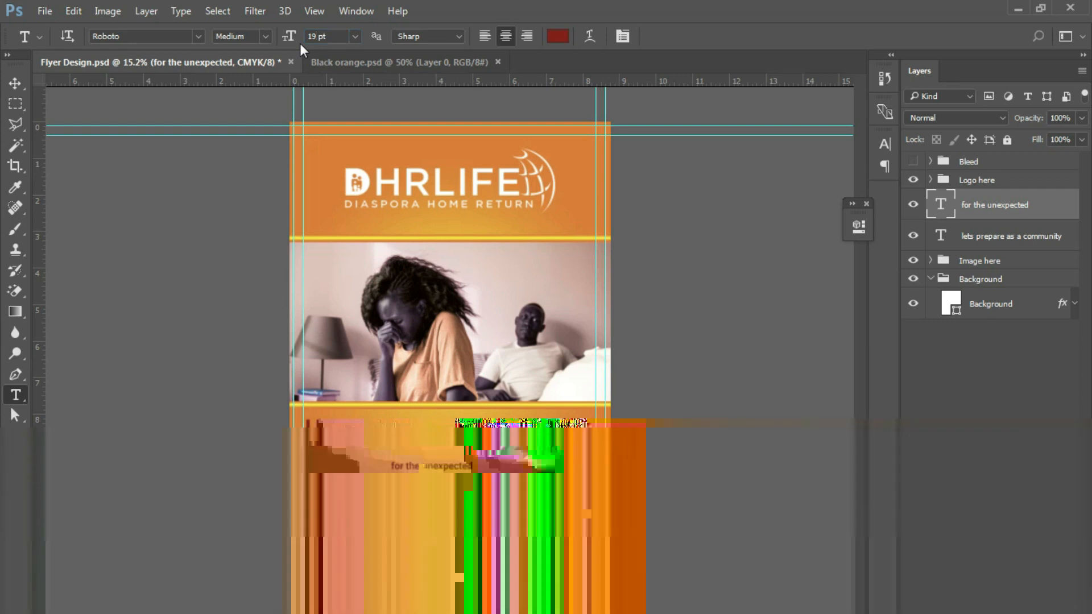
Centre the "for the unexpected" line horizontally on the headline and clear the selection.
click(18, 82)
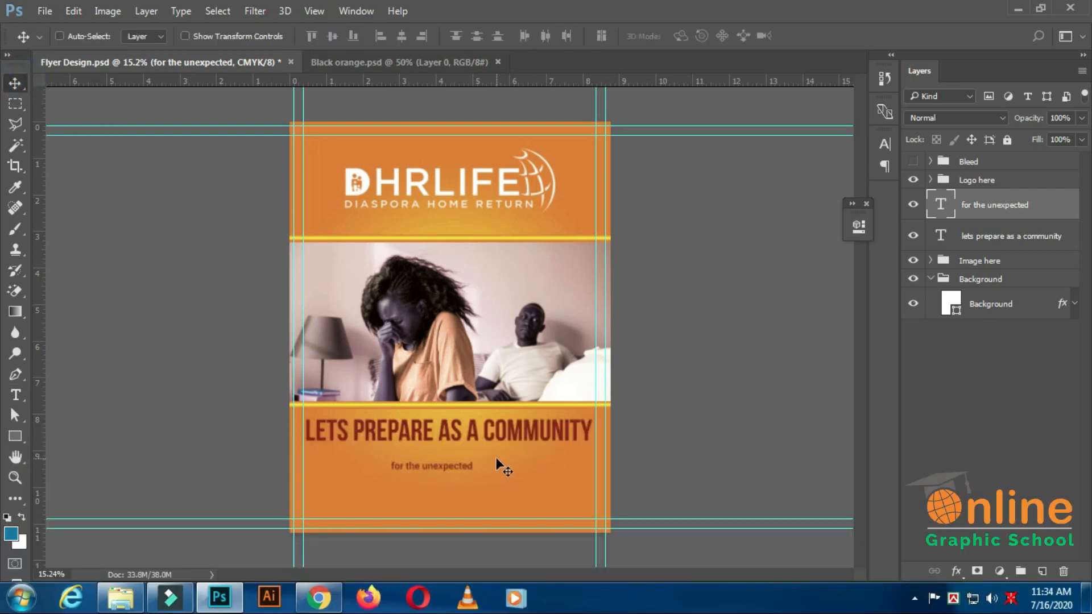
ctrl+click(941, 235)
click(401, 36)
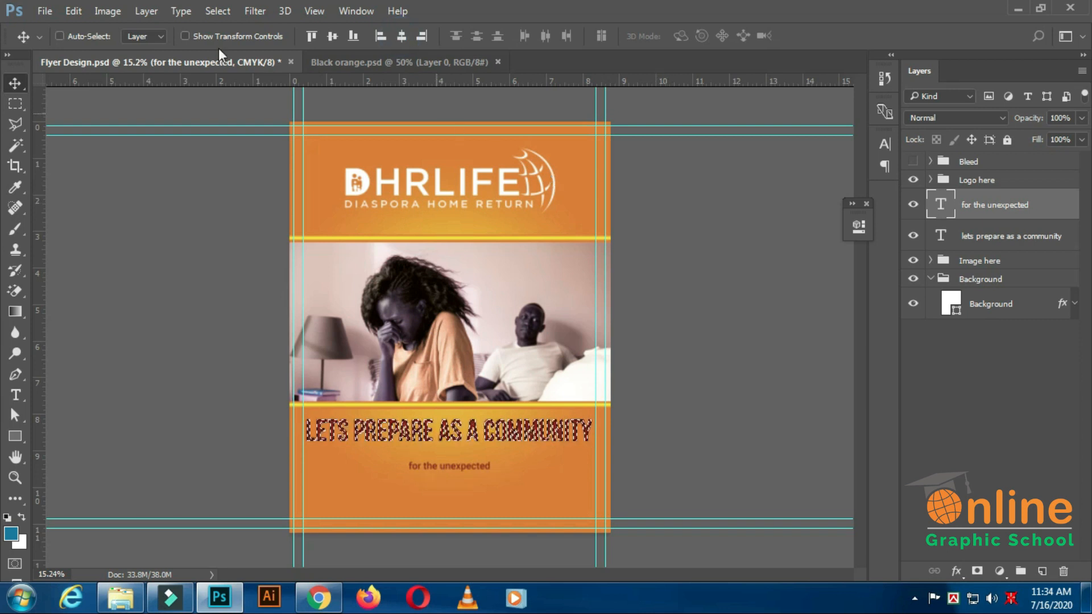
click(227, 12)
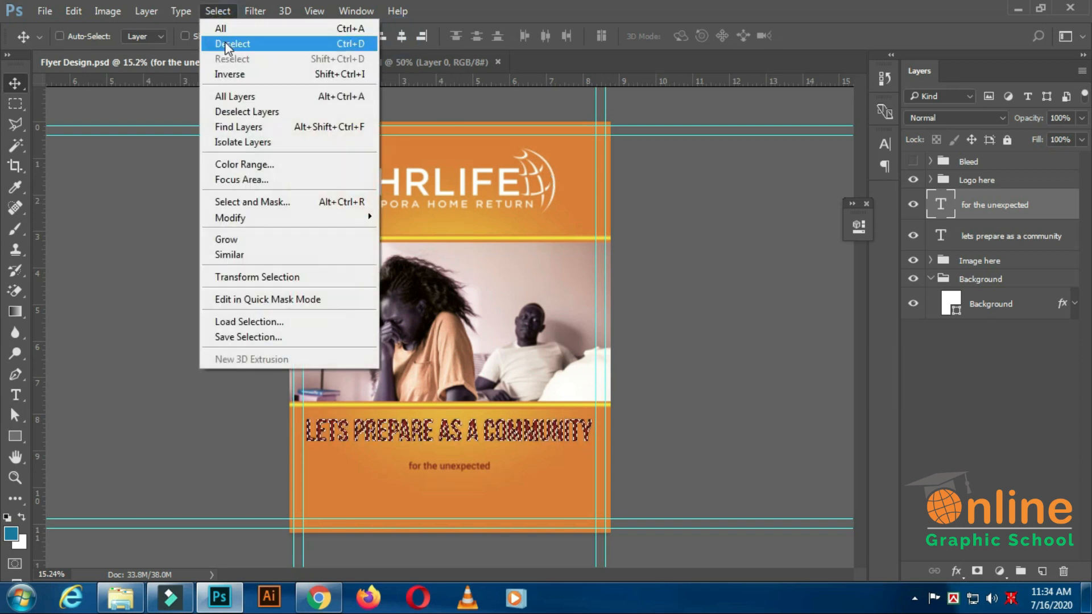
click(226, 42)
Nudge the "for the unexpected" line up so it sits close beneath the headline.
scroll(435, 449, up, 2)
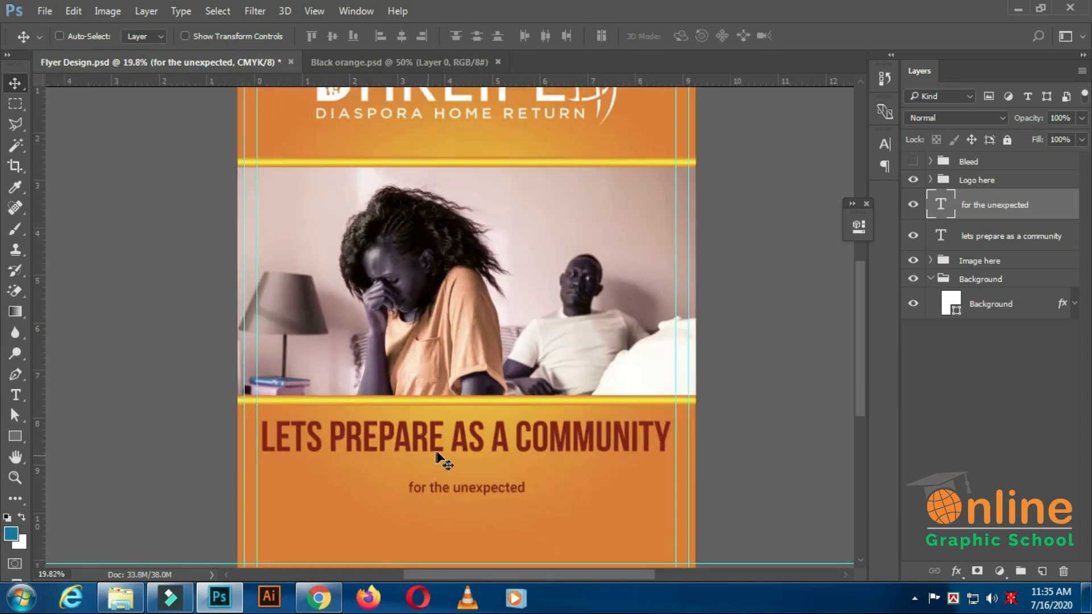
scroll(428, 454, down, 1)
click(986, 203)
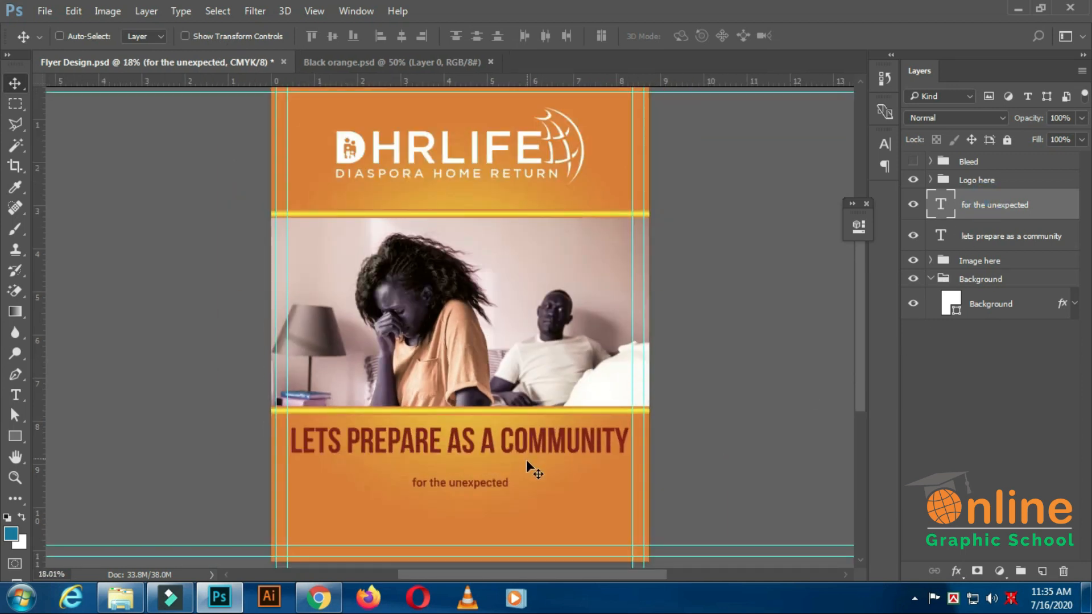
key(shift+Up)
key(shift+Up)
key(shift+Up)
key(shift+Up)
key(shift+Up)
key(shift+Up)
key(shift+Up)
key(shift+Up)
key(shift+Up)
key(shift+Up)
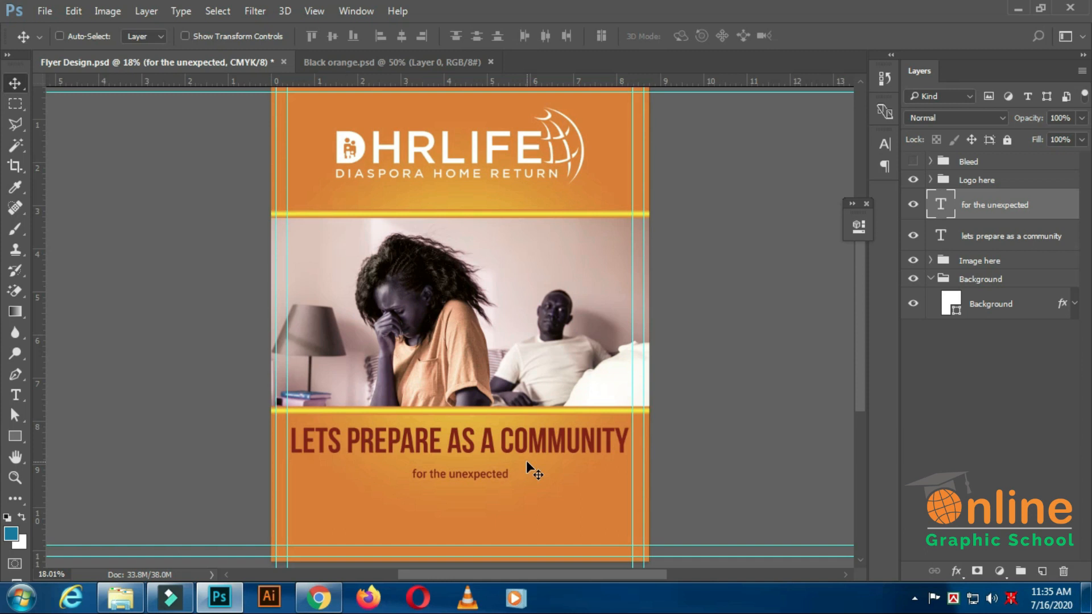
Enlarge the "for the unexpected" line to 23 pt, raise it to 24 pt and save the flyer.
scroll(510, 473, down, 4)
scroll(490, 471, up, 2)
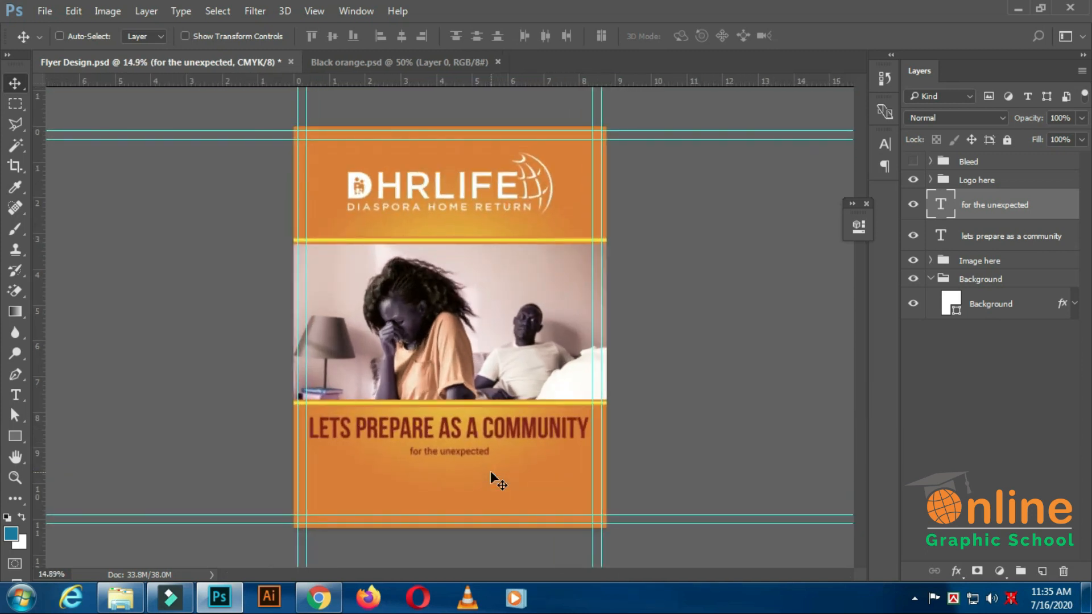
click(884, 143)
double_click(726, 183)
text(23)
key(Return)
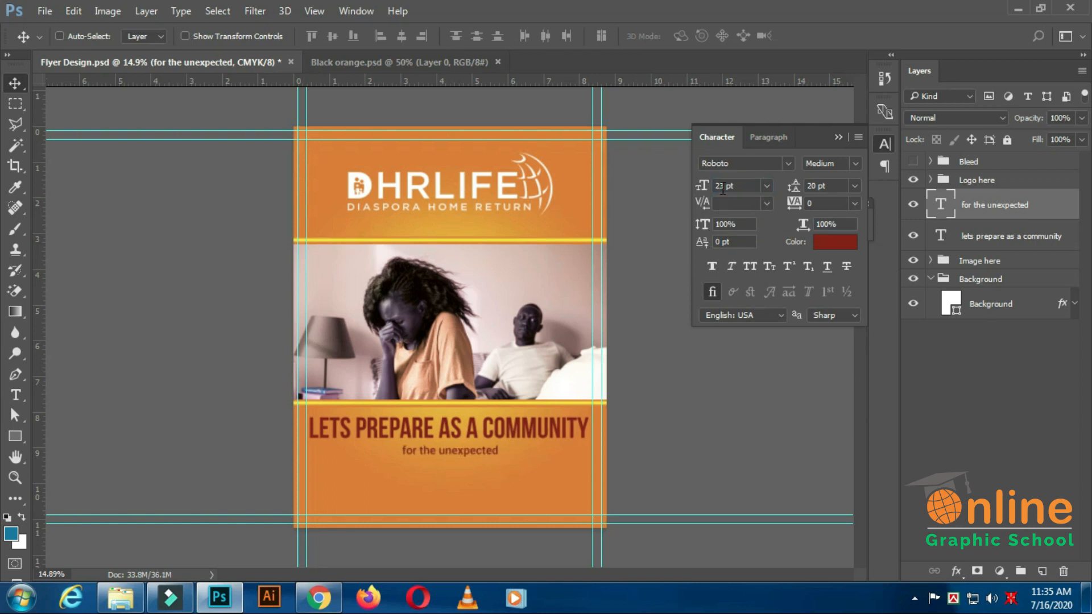
double_click(722, 185)
click(728, 185)
key(BackSpace)
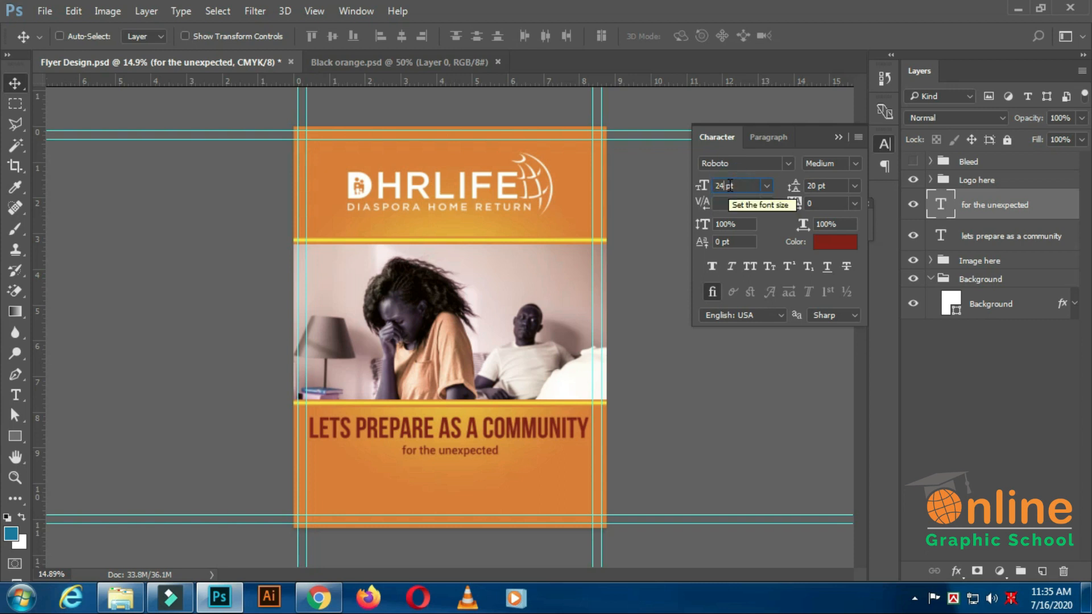
key(Return)
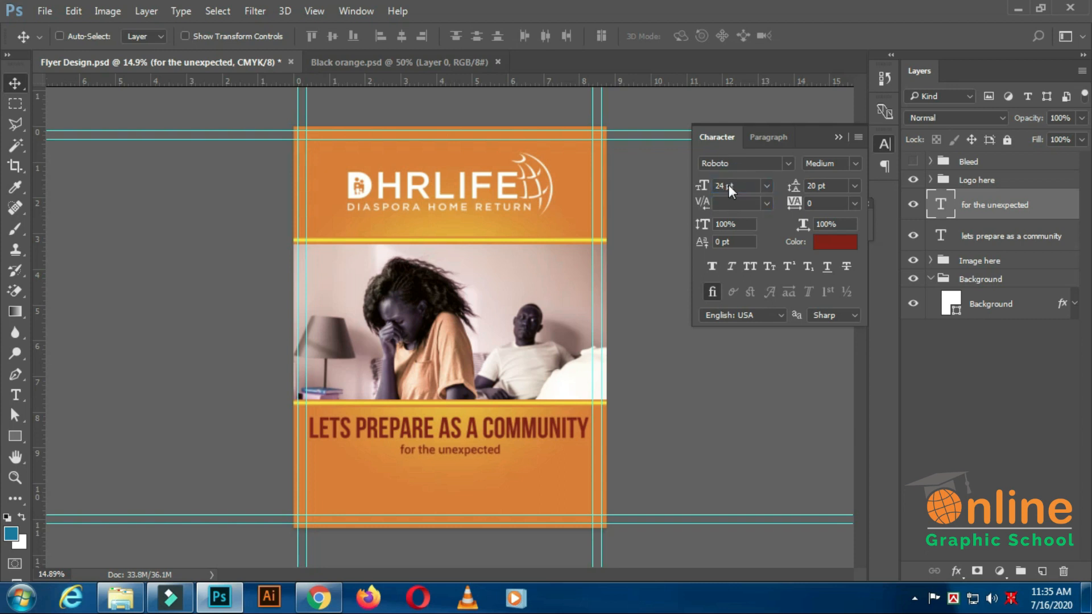
click(835, 137)
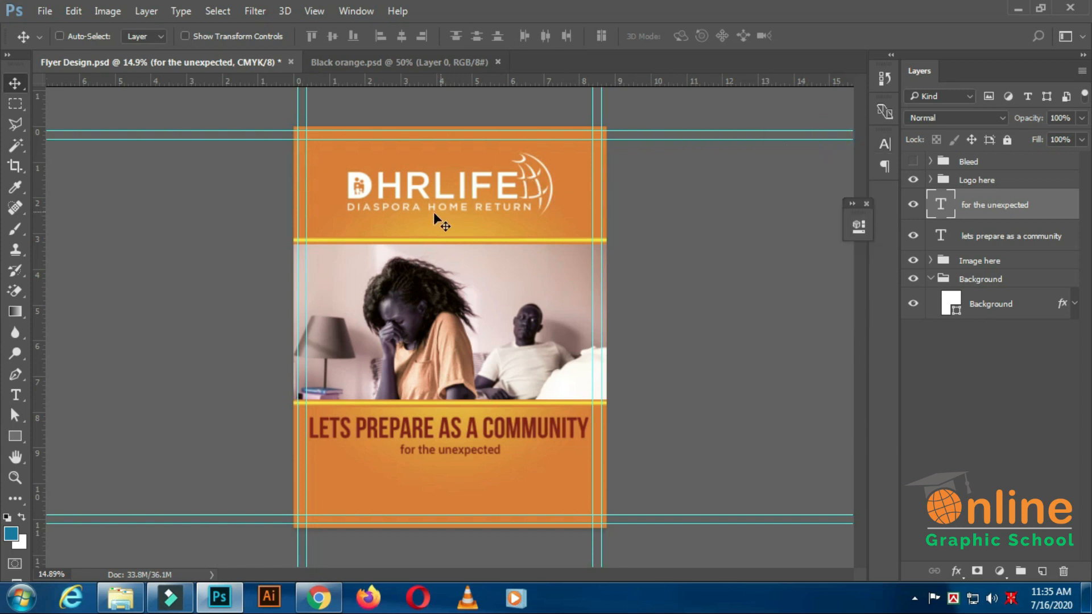
key(ctrl+s)
Start the Rectangle tool for a shape in the orange area below the "for the unexpected" line.
scroll(513, 470, up, 2)
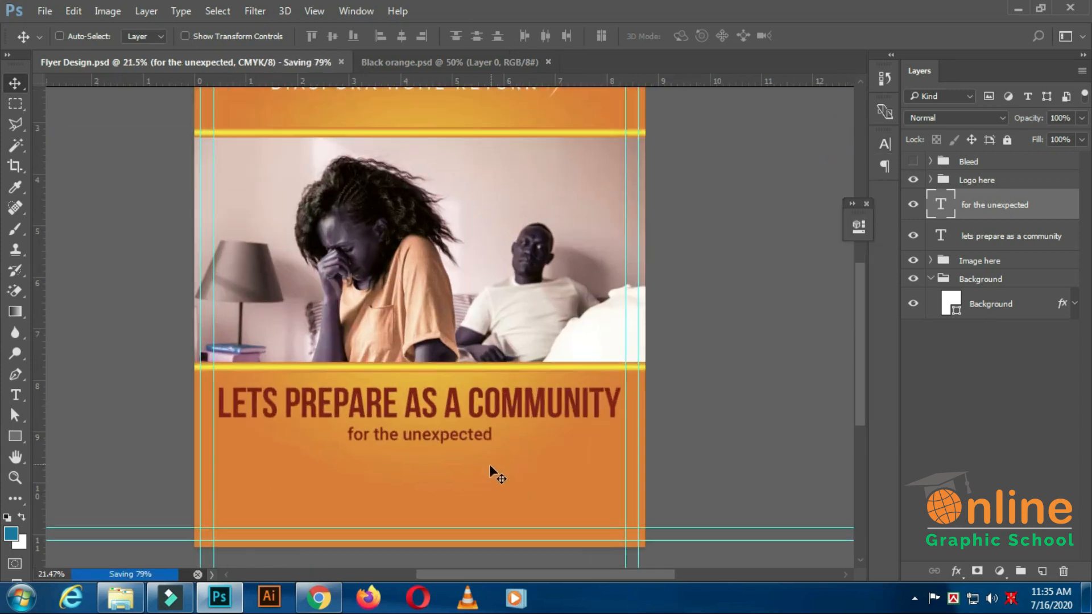
click(16, 436)
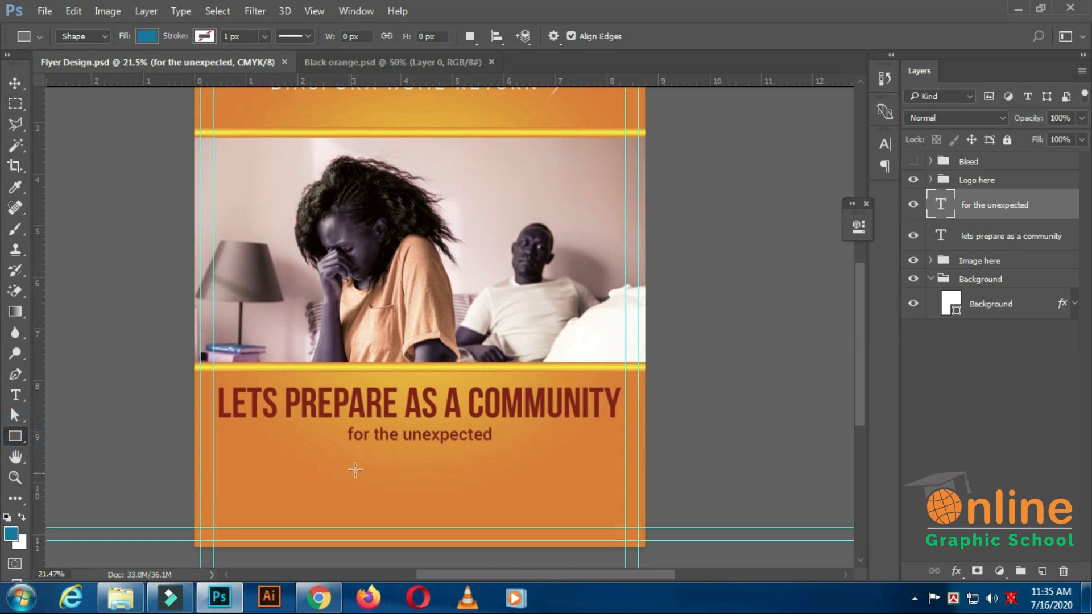
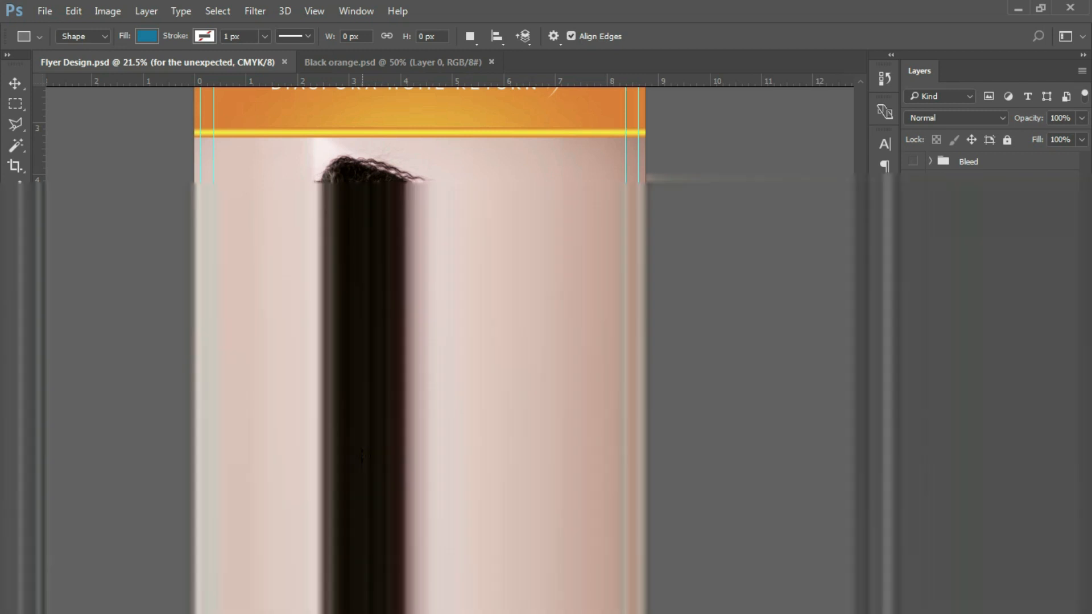
Draw a thin rectangle about 680 x 10 px below the "for the unexpected" line and fill it with the stripe's yellow, f7ec1f.
drag(364, 454, 478, 457)
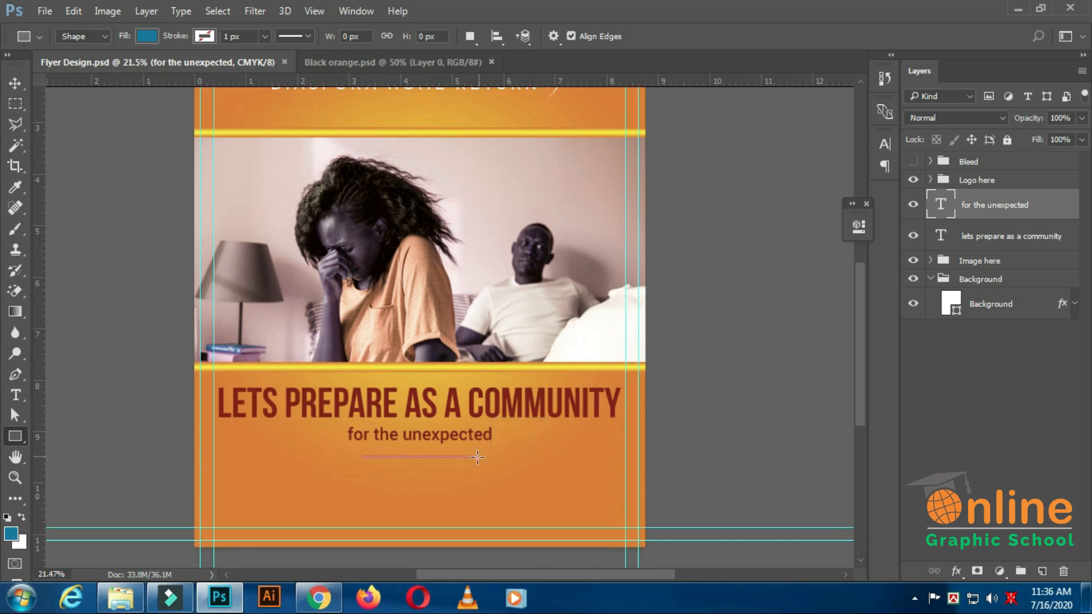
click(810, 219)
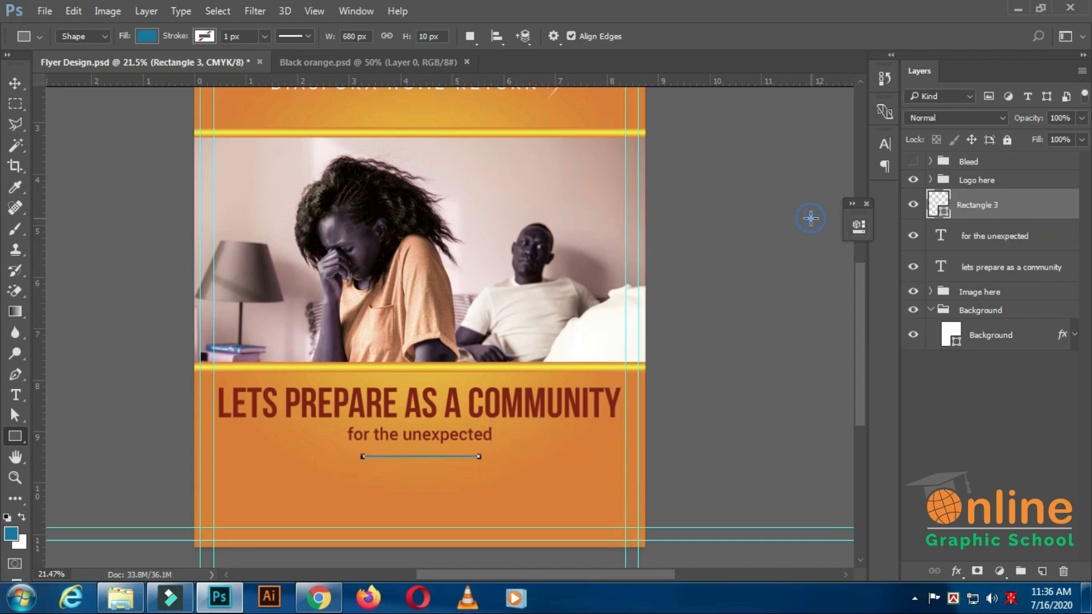
click(15, 86)
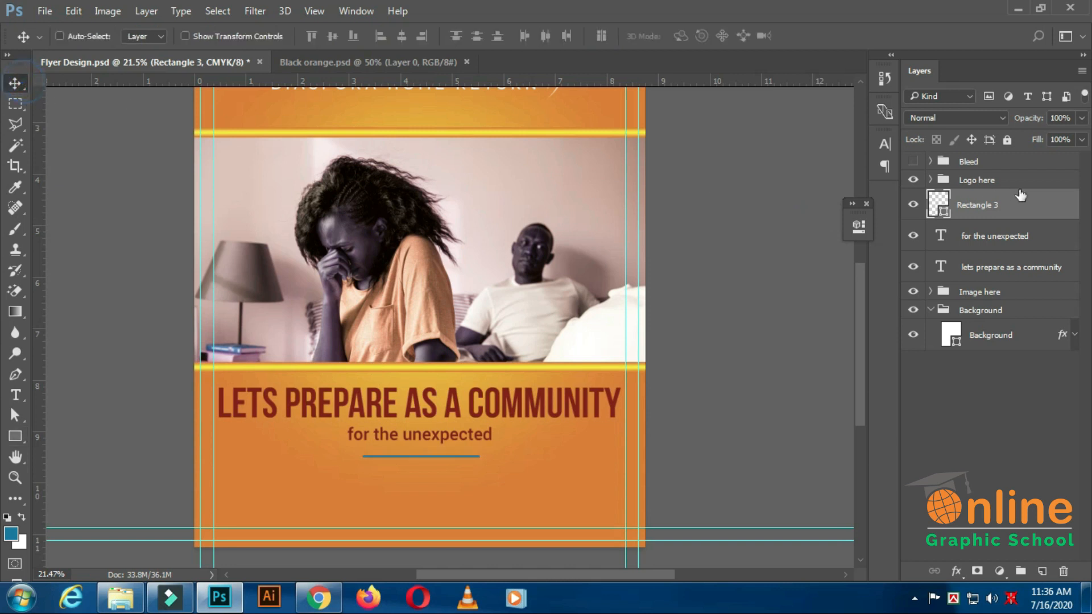
double_click(942, 214)
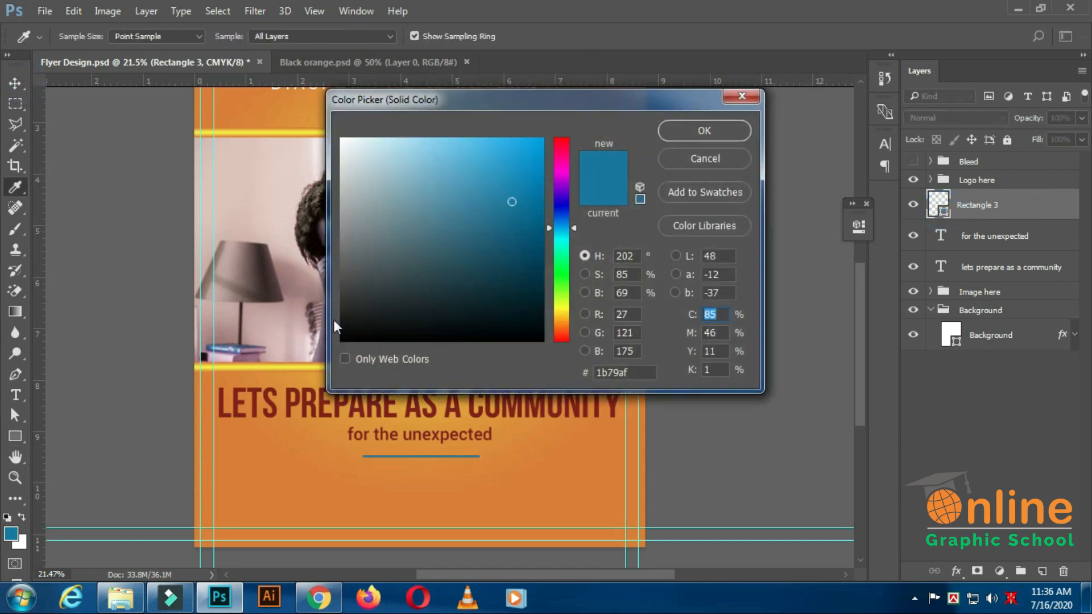
click(282, 367)
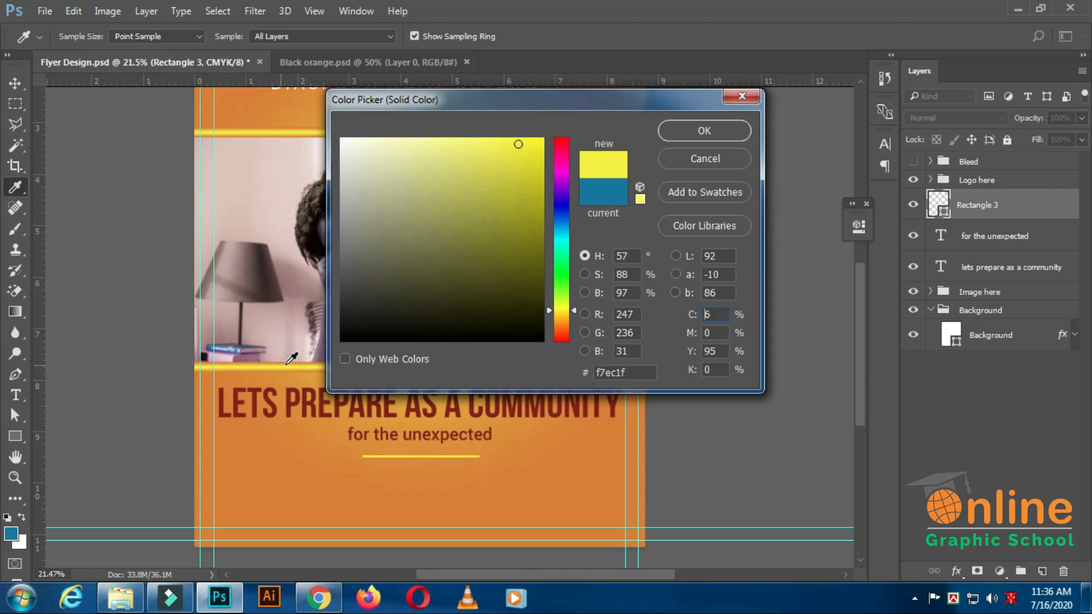
click(705, 132)
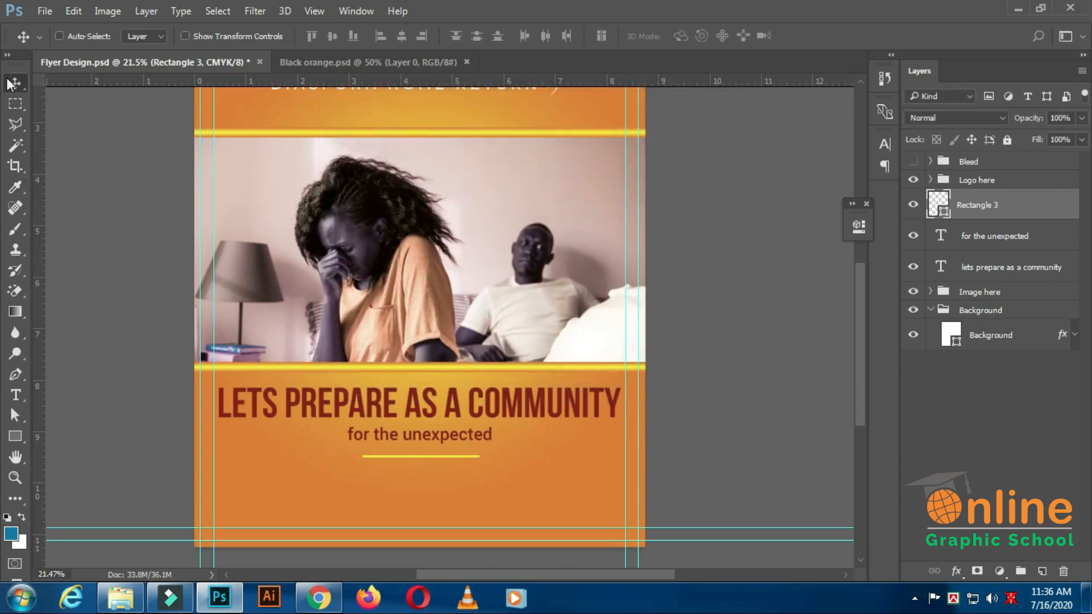
Centre the thin yellow line horizontally on the "for the unexpected" text and clear the selection.
scroll(637, 430, down, 7)
scroll(468, 467, up, 3)
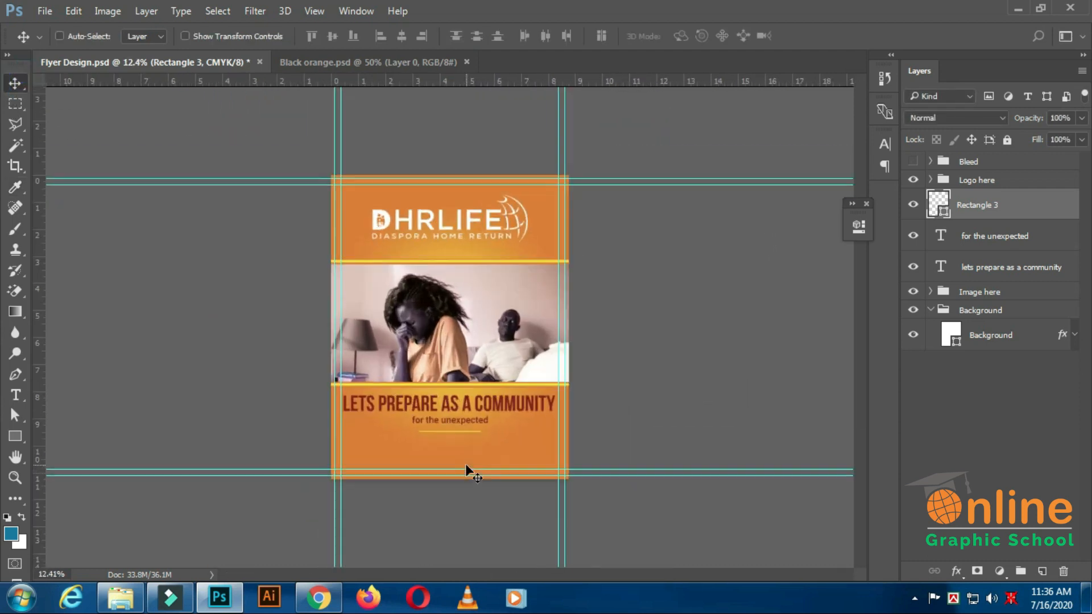
ctrl+click(936, 233)
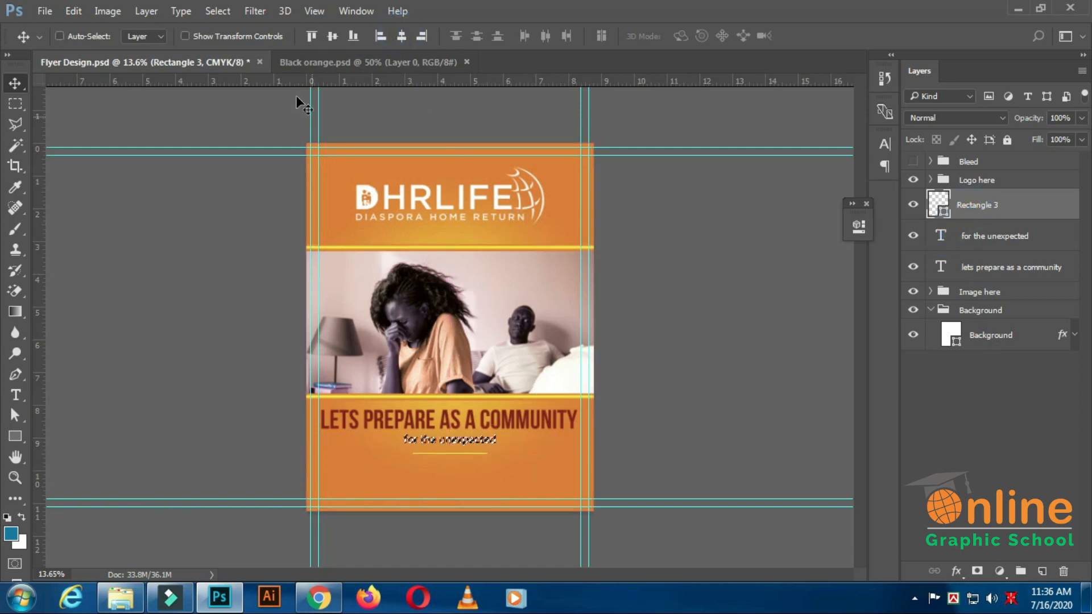
click(218, 11)
click(232, 43)
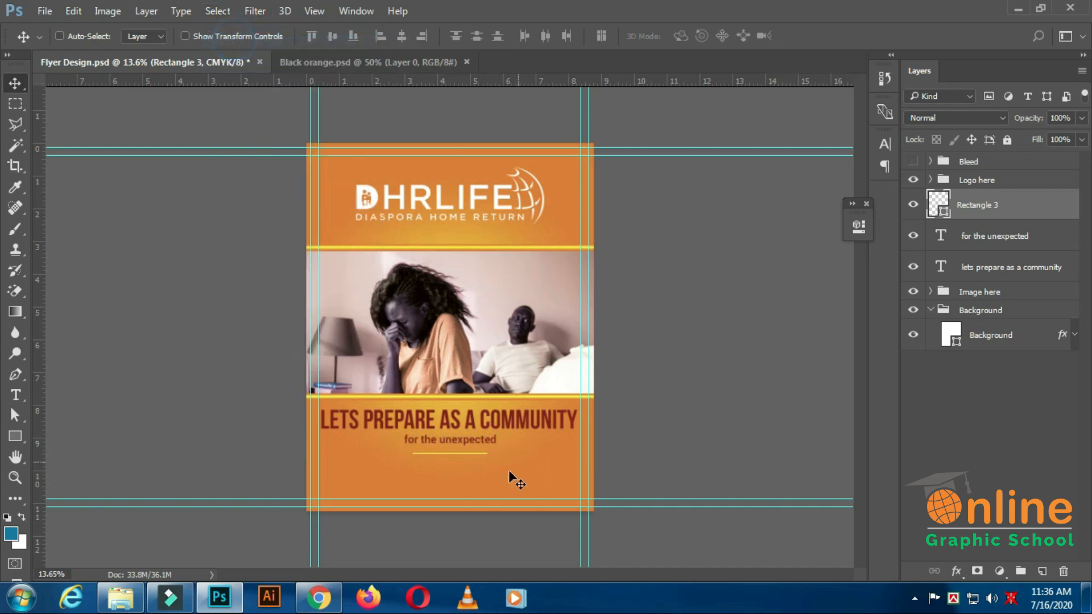
Nudge the yellow line up and down to fine-tune its gap beneath the "for the unexpected" text.
scroll(455, 489, up, 1)
key(shift+Up)
key(shift+Up)
key(shift+Up)
key(shift+Up)
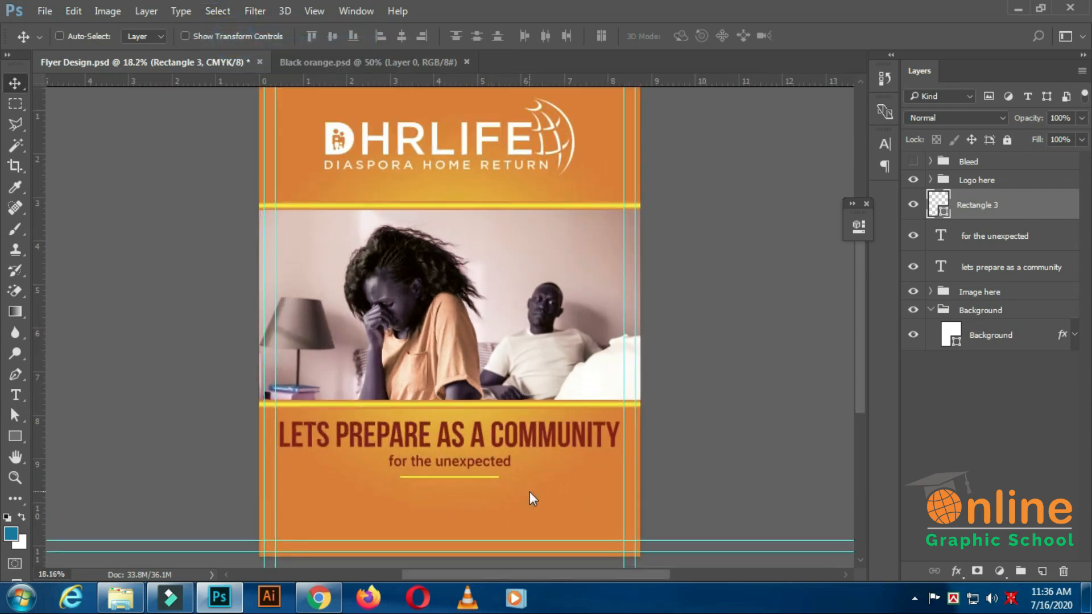
key(shift+Down)
key(shift+Down)
key(shift+Down)
key(shift+Up)
key(shift+Up)
key(shift+Down)
Set the tracking of the "for the unexpected" text to 40.
click(983, 238)
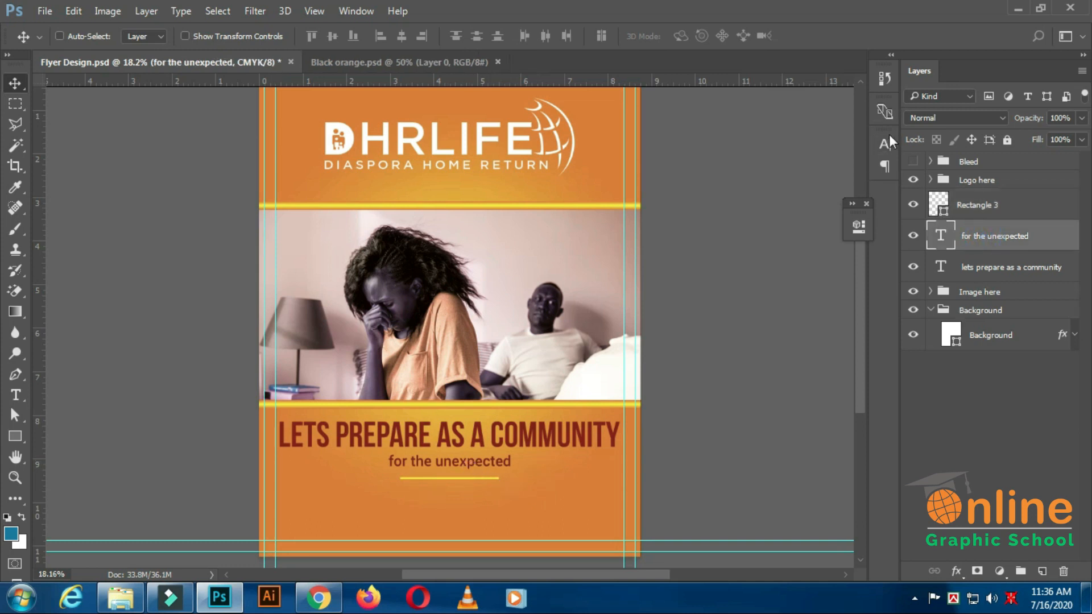
click(885, 142)
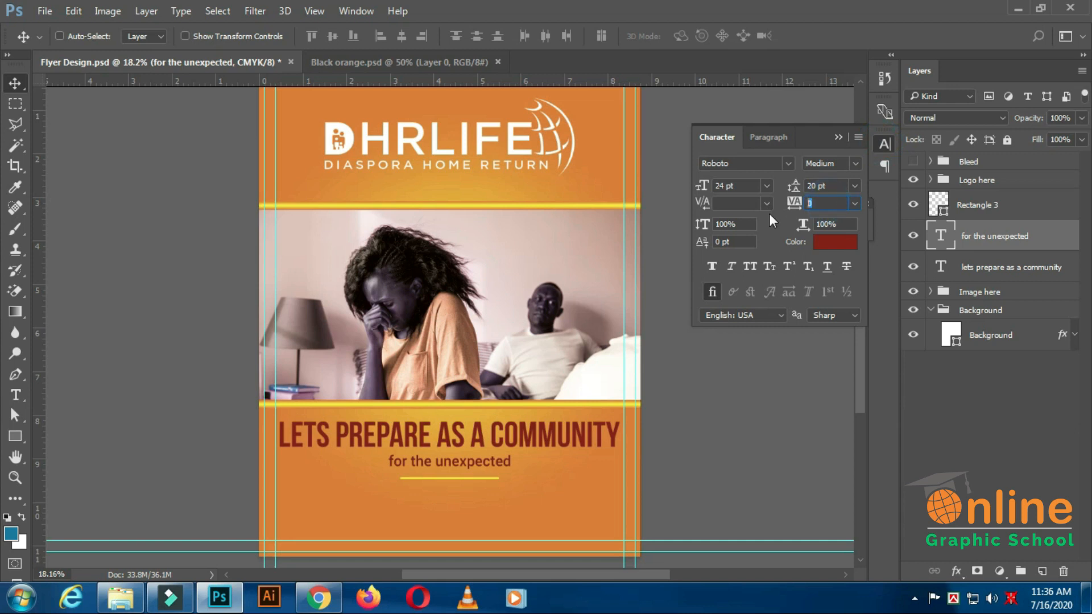
text(40)
key(Return)
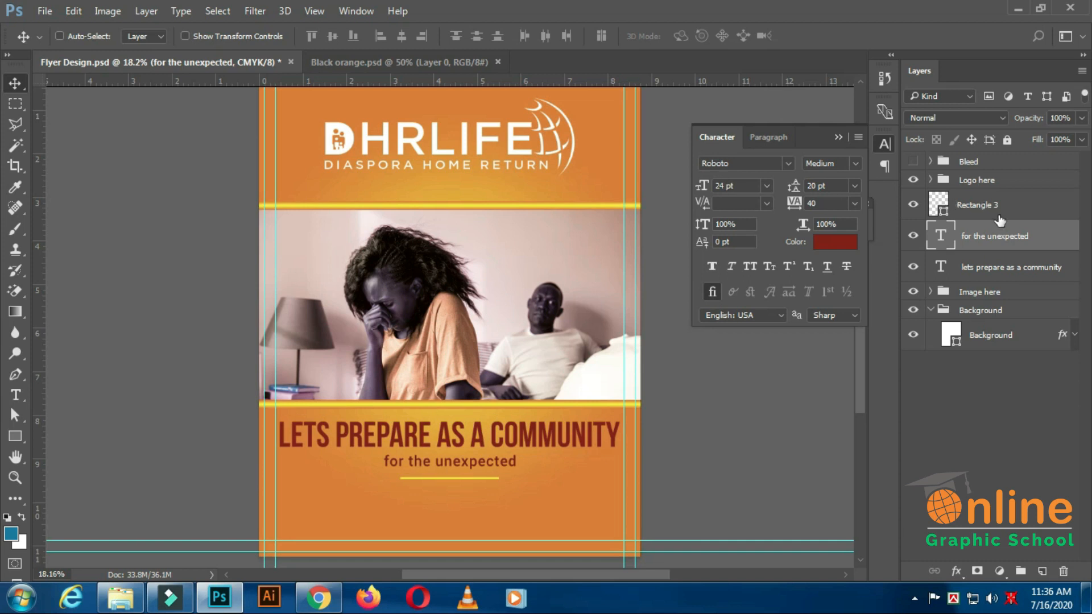
Move the "for the unexpected" text and the yellow line slightly down to balance the spacing under the headline.
click(1006, 244)
key(shift+Down)
key(Up)
key(Up)
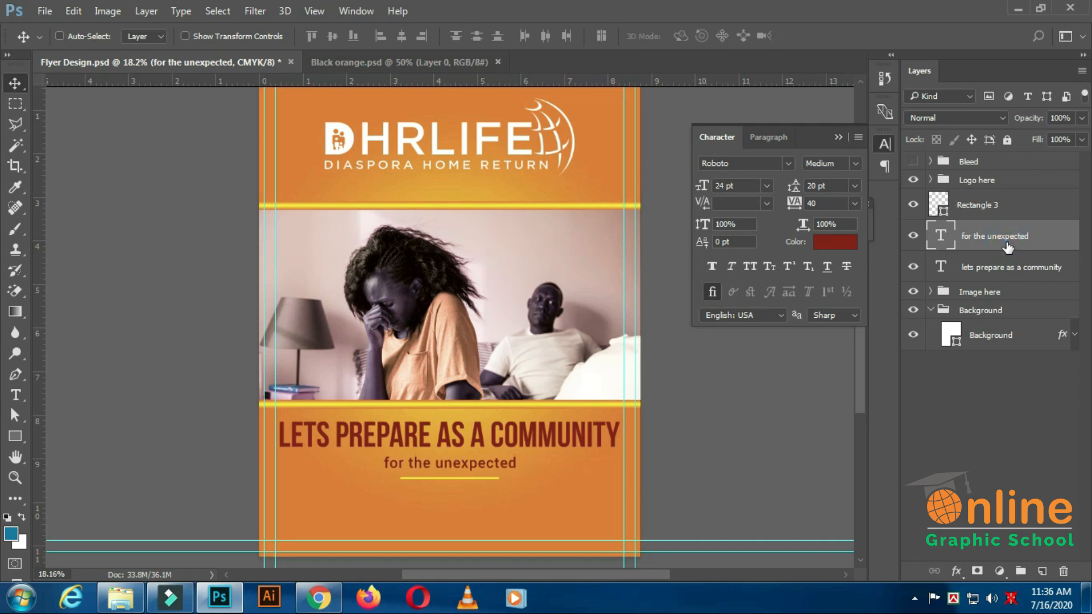
key(Down)
click(973, 204)
key(Down)
key(Down)
key(Down)
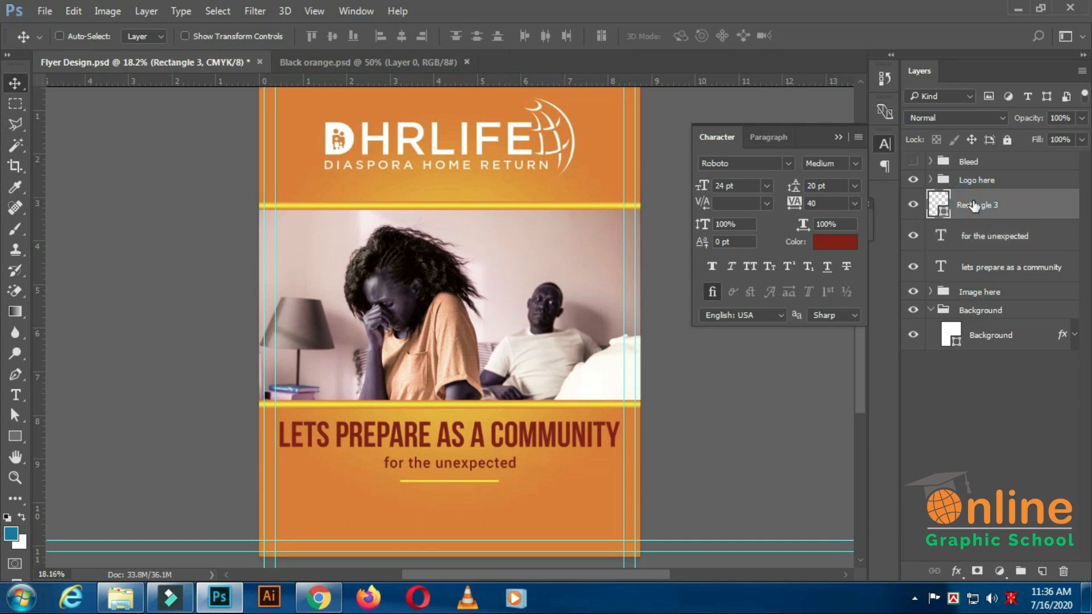
Duplicate the "for the unexpected" text, place its layer beneath the headline layer and position the copy below the yellow line.
click(1014, 238)
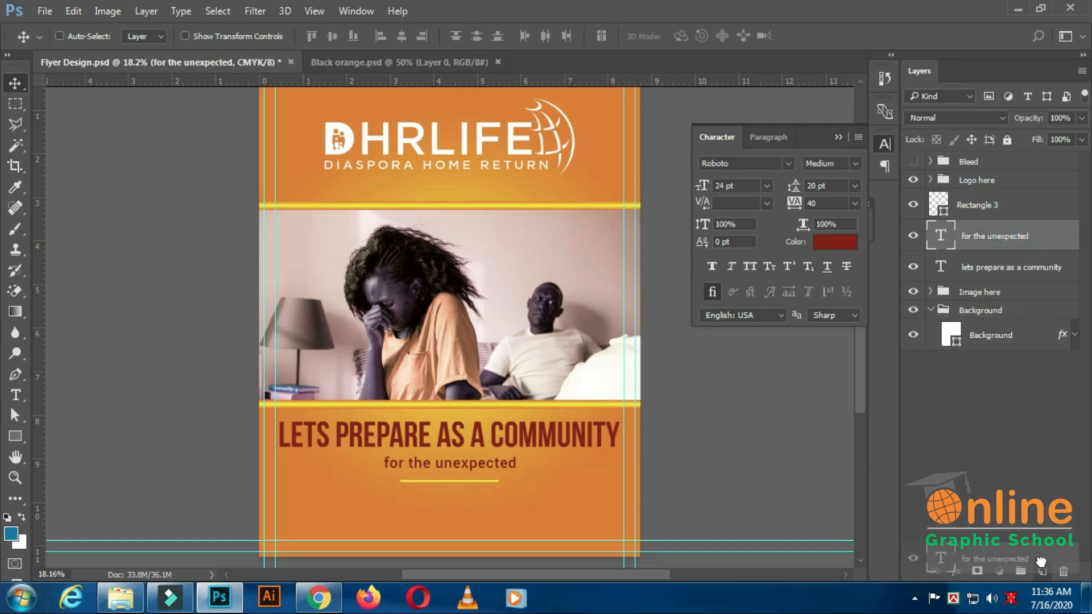
key(ctrl+j)
drag(1014, 245, 1008, 312)
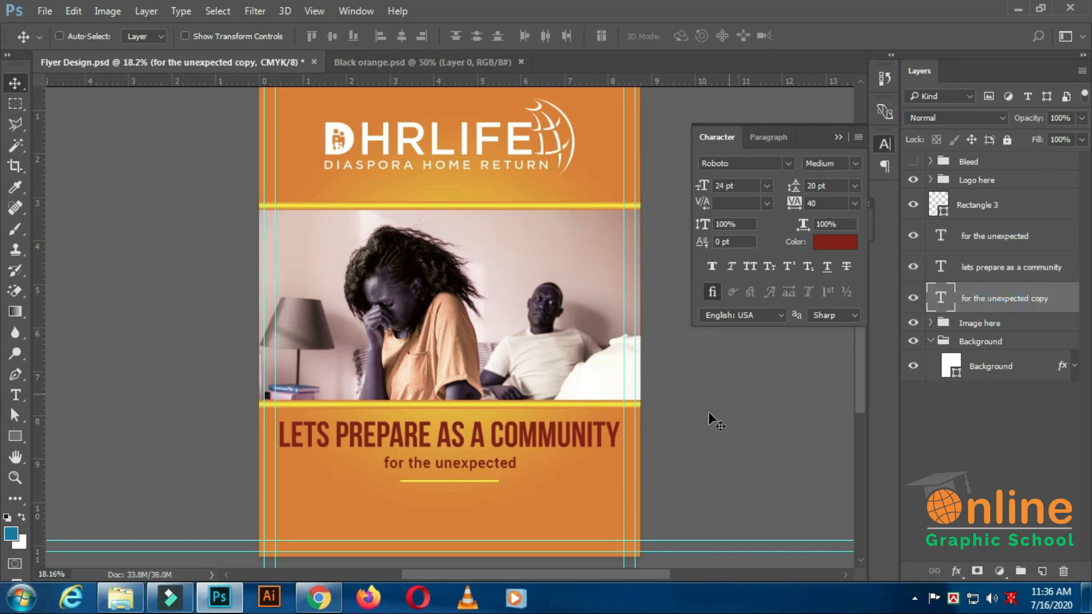
mouse_move(682, 487)
mouse_down()
mouse_move(683, 502)
mouse_move(691, 487)
mouse_up()
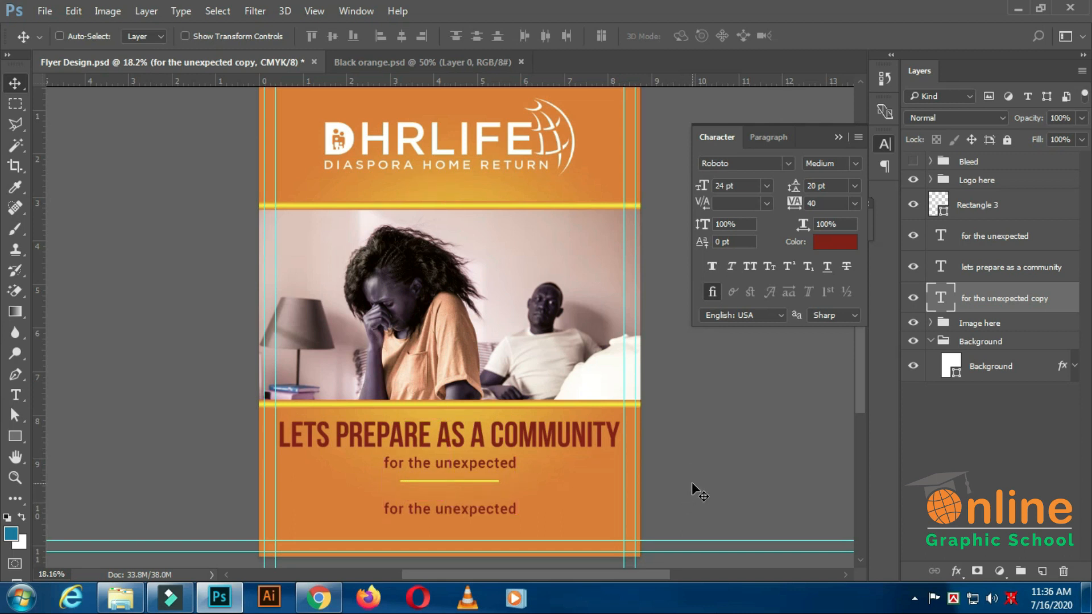
key(shift+Up)
key(shift+Up)
key(shift+Up)
key(shift+Up)
key(shift+Up)
key(shift+Up)
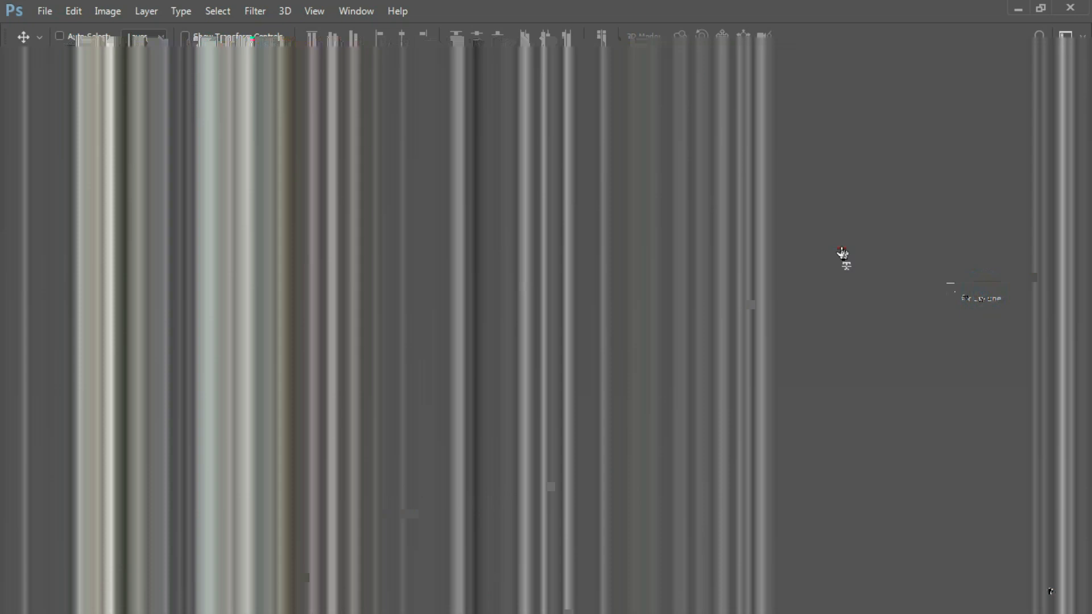
Colour the copied text white (ffffff) and set its tracking to 0.
click(836, 244)
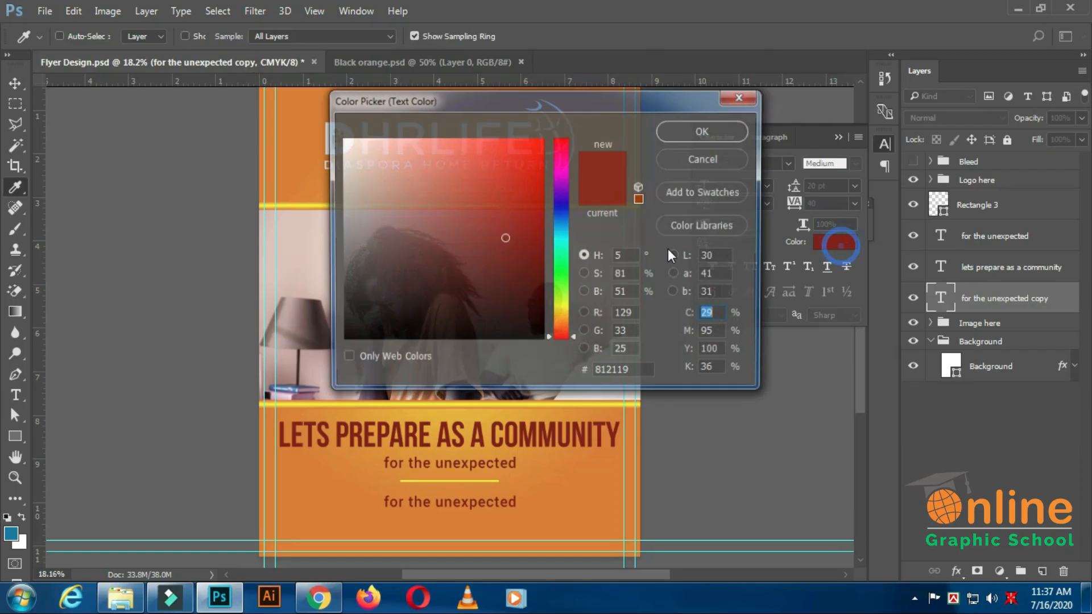
drag(348, 147, 339, 136)
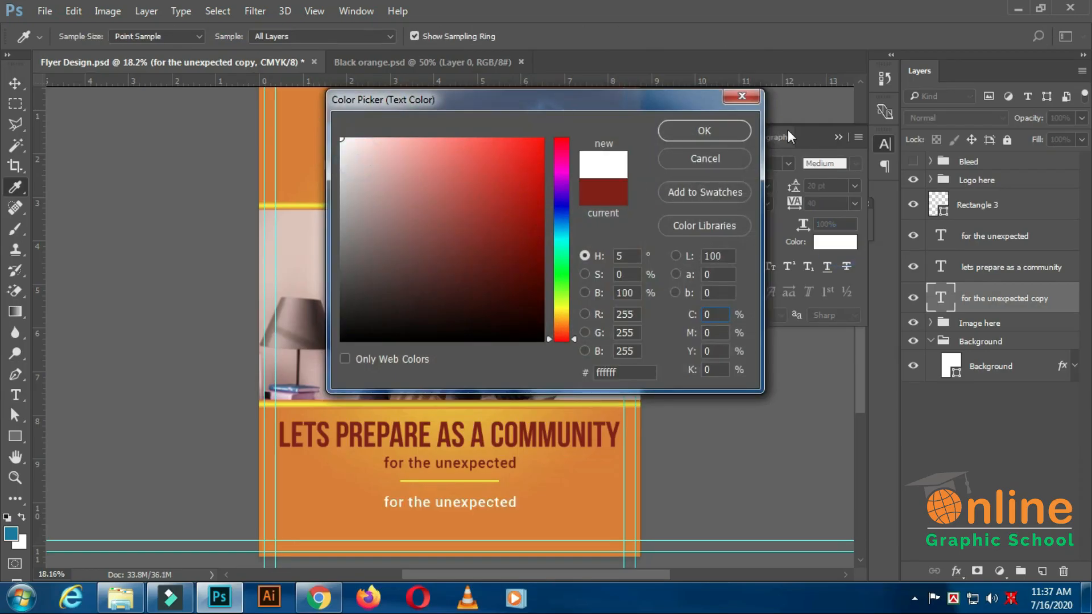
click(725, 130)
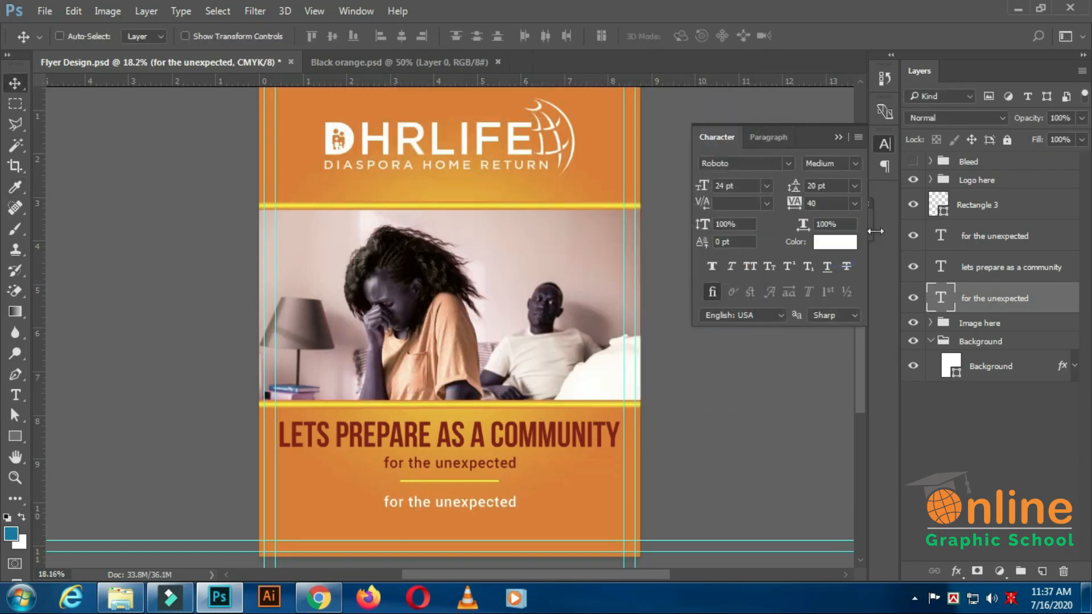
click(831, 204)
text(0)
key(Return)
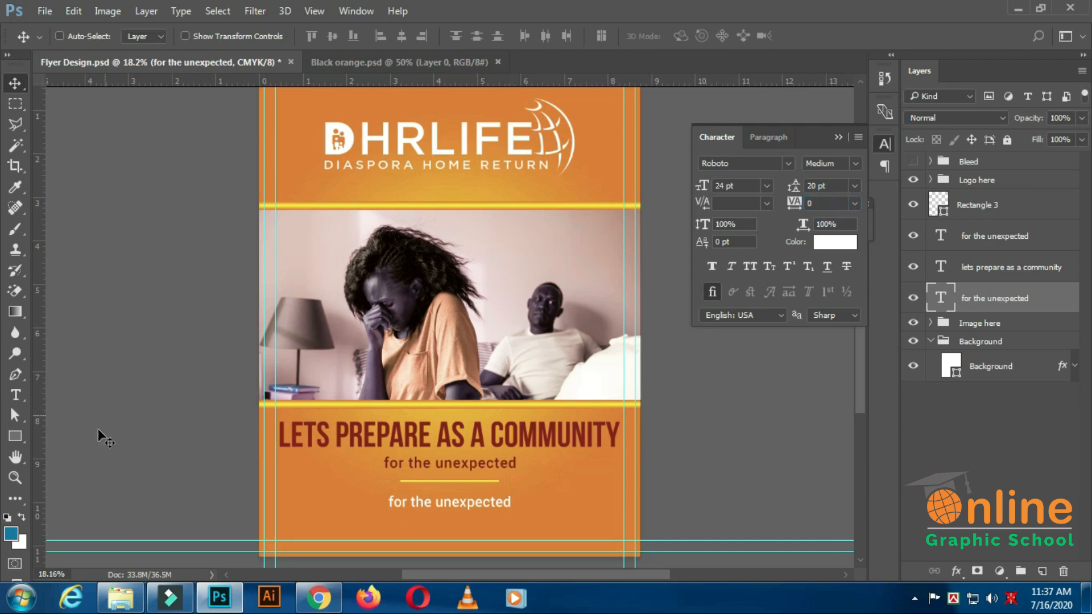
Replace the copied text with three centred lines: the phone number, the e-mail with website, and the postal address ending in a full stop.
click(20, 391)
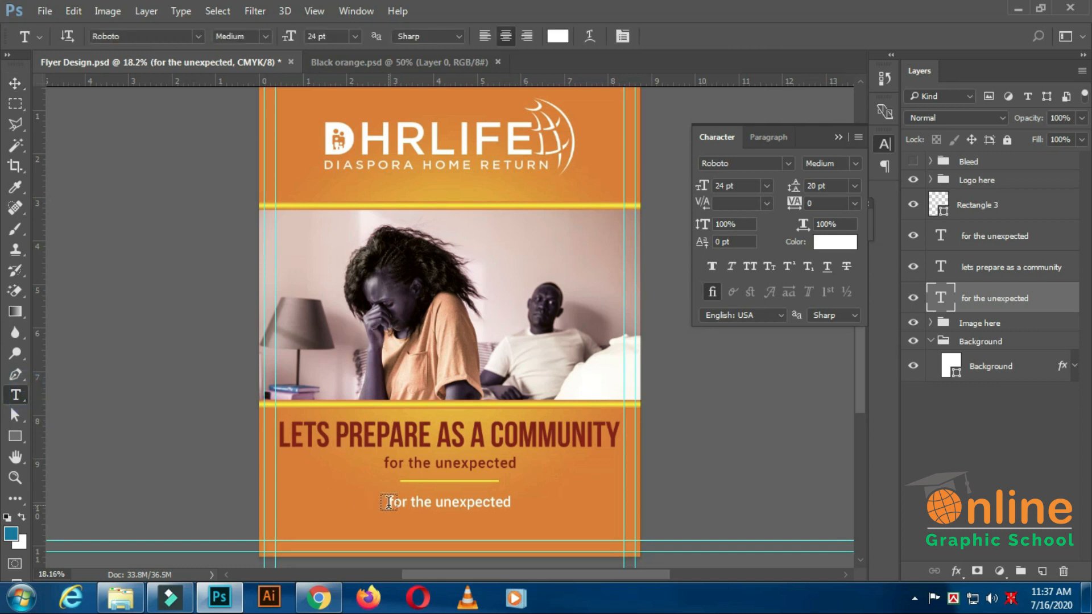
drag(391, 501, 621, 506)
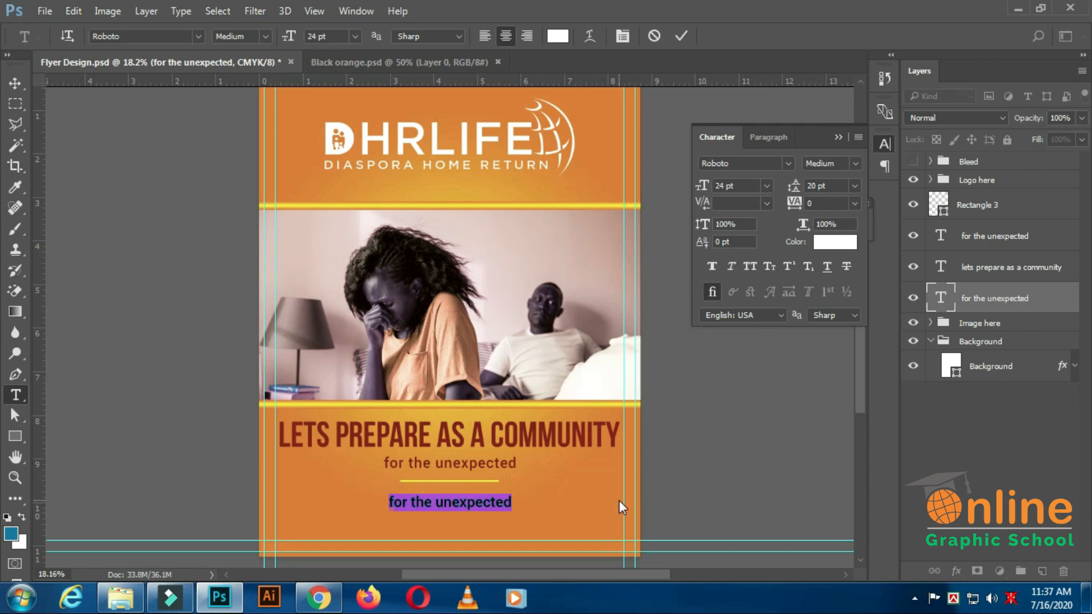
key(BackSpace)
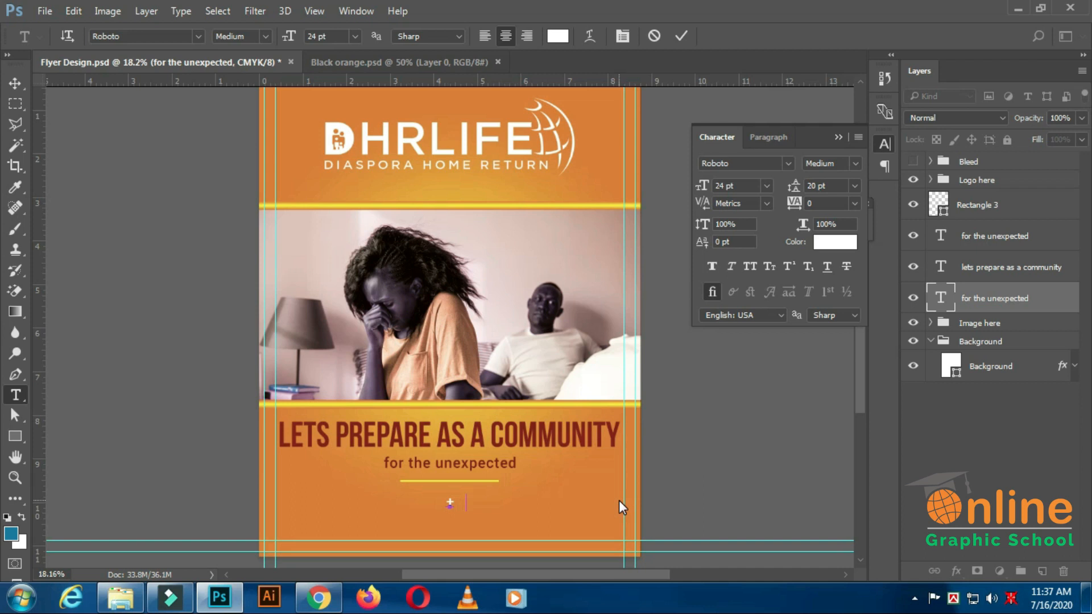
key(ctrl+v)
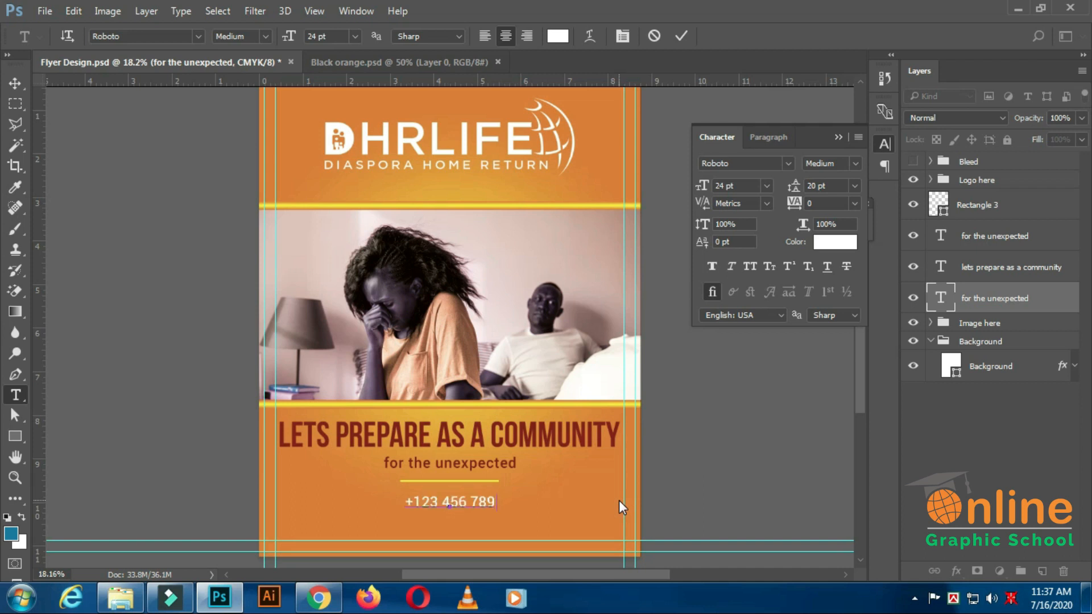
text(tr)
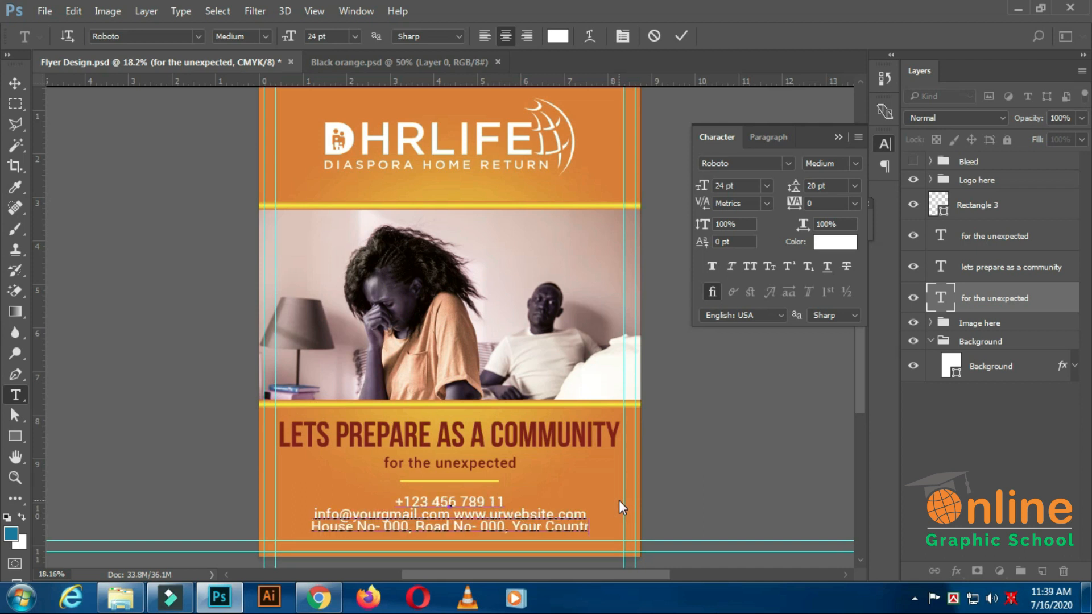
text(y Name)
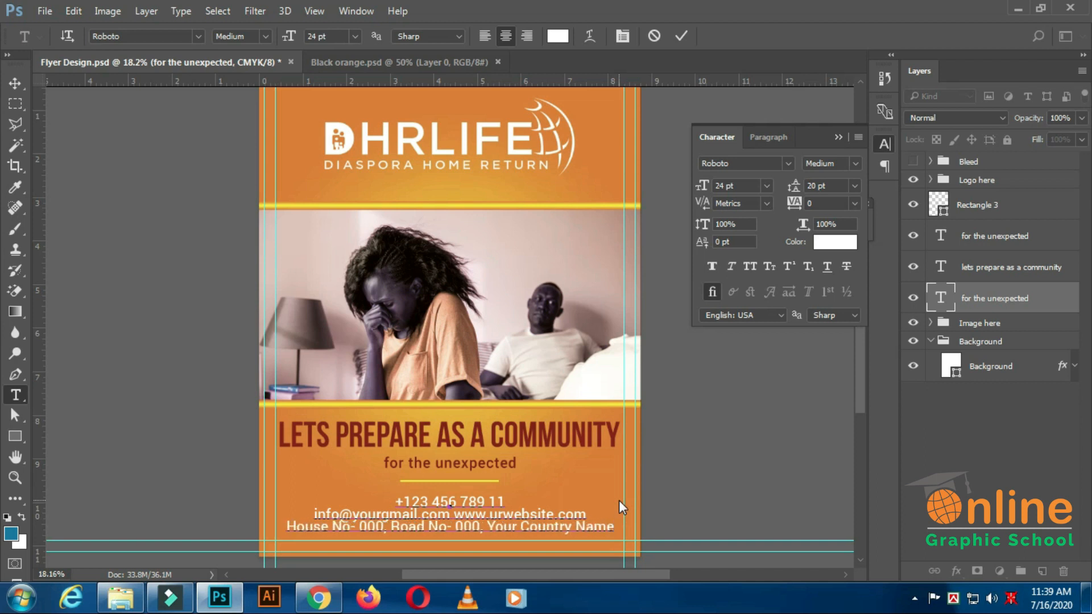
text(.)
key(ctrl+Return)
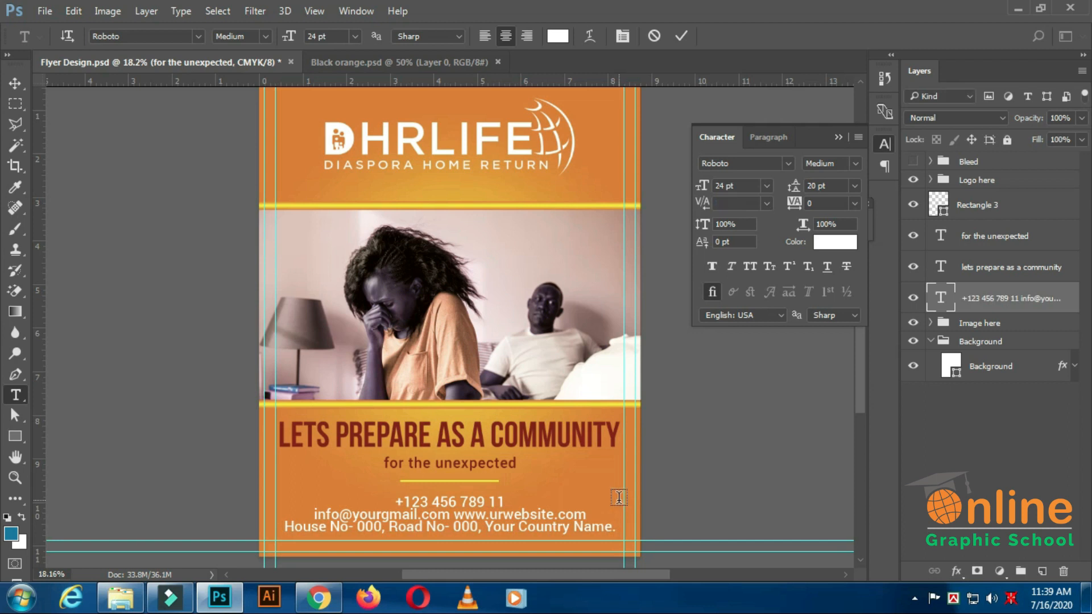
Reduce the contact text to 19 pt, lower it to 18 pt and set its leading to Auto.
drag(723, 187, 705, 202)
text(19)
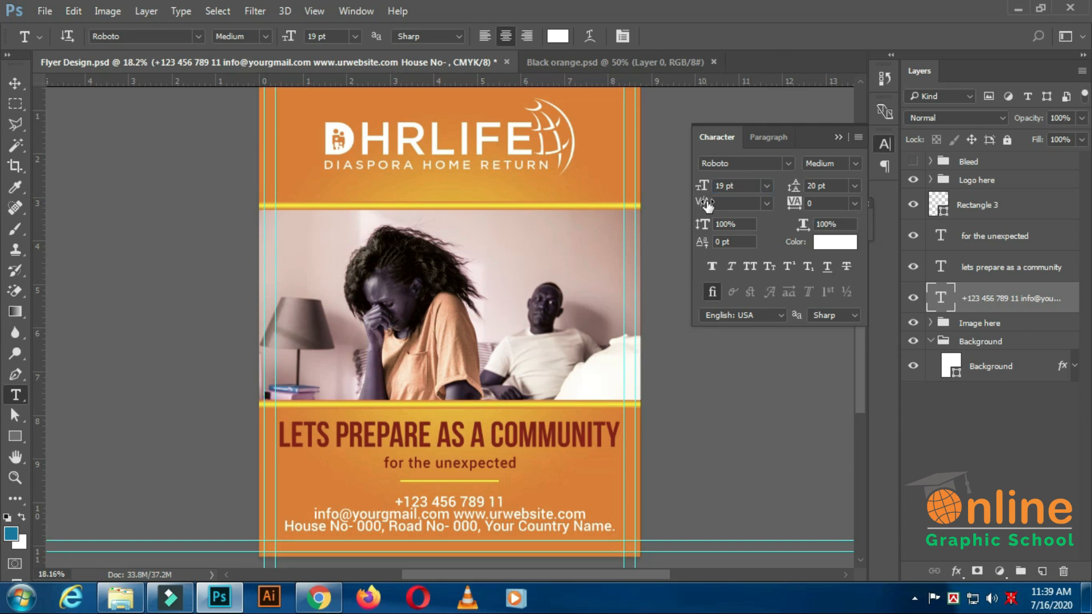
key(Return)
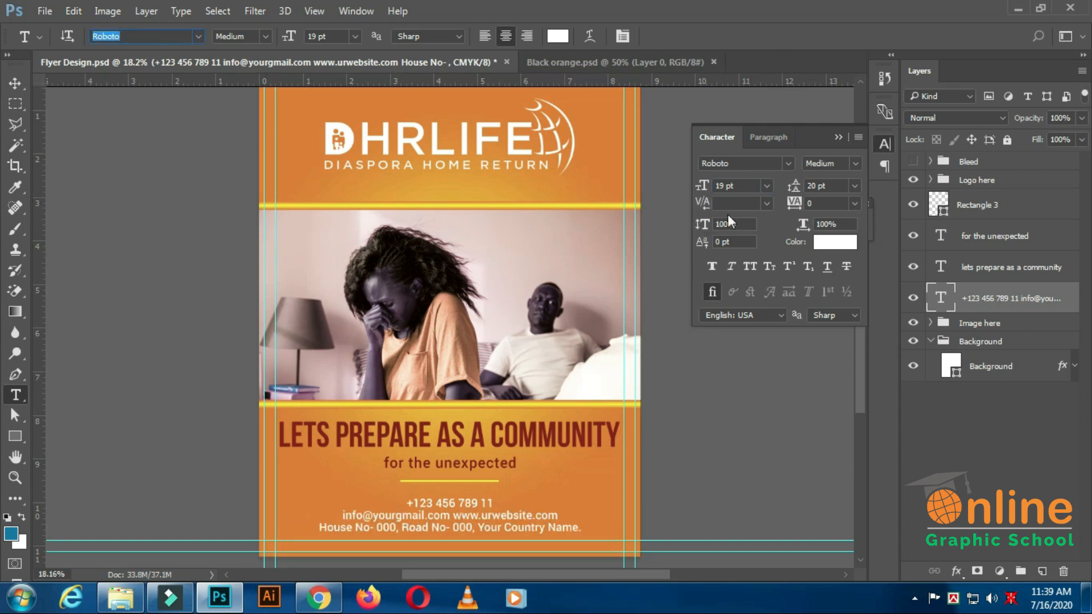
drag(724, 187, 705, 197)
text(18)
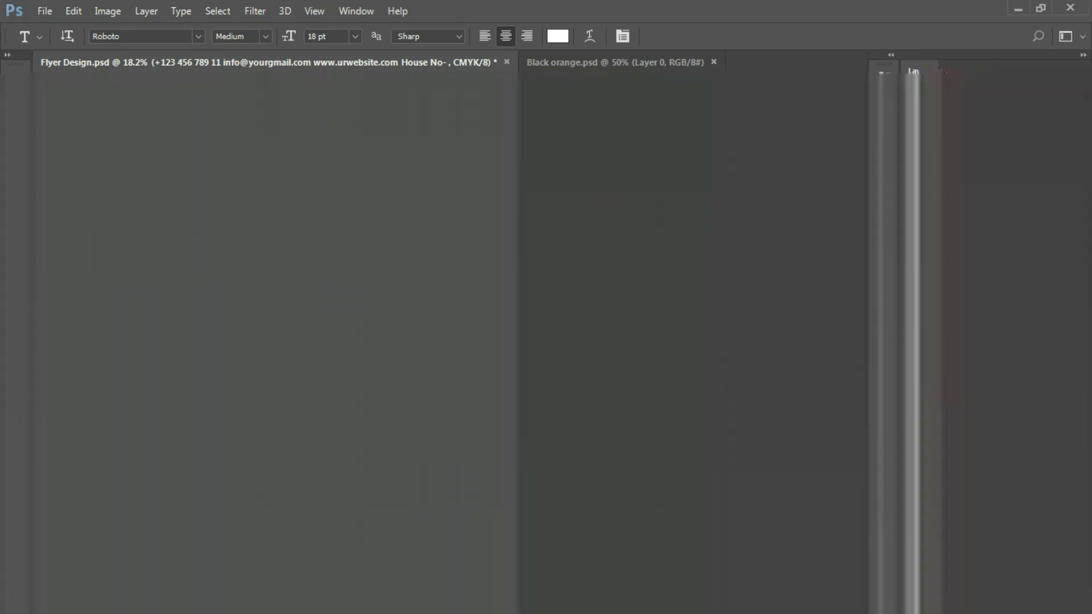
click(850, 187)
click(844, 206)
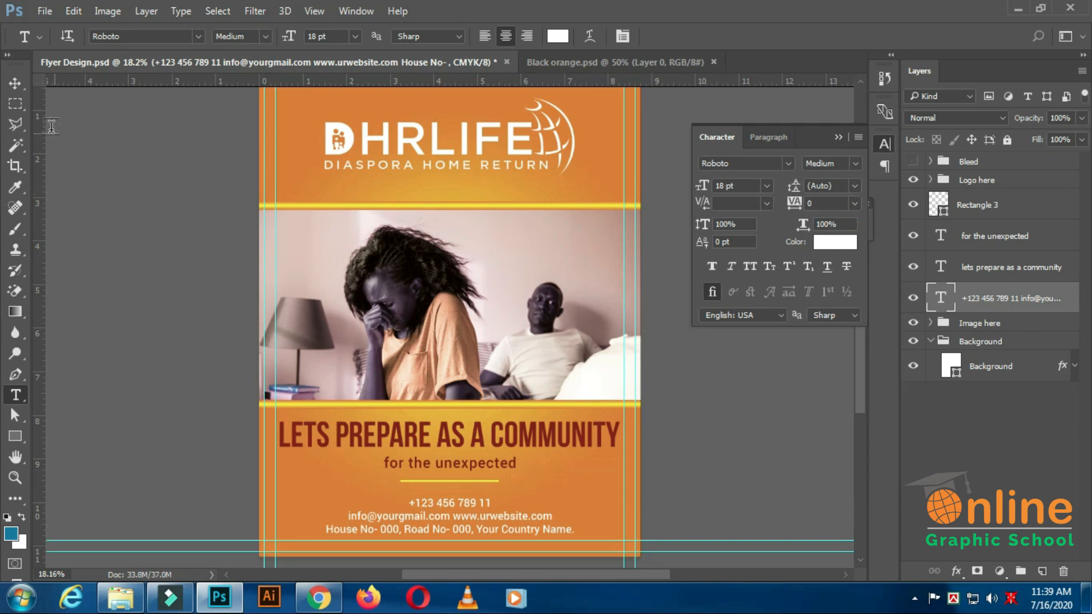
click(15, 83)
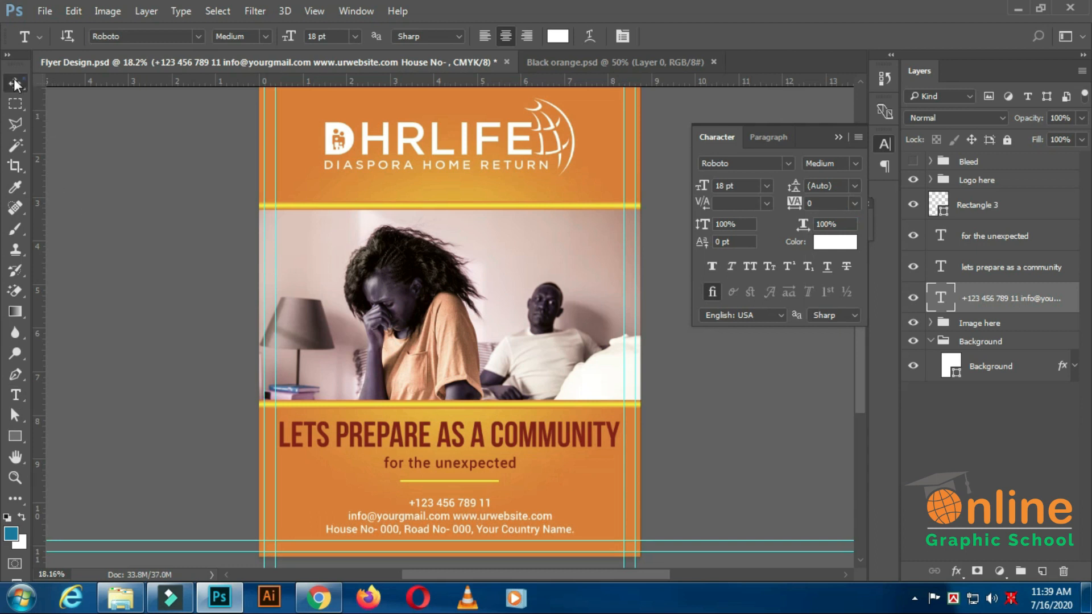
Move the yellow divider's Rectangle 3 layer down the stack to sit directly above the contact text layer.
click(837, 137)
scroll(598, 401, down, 2)
scroll(609, 458, up, 1)
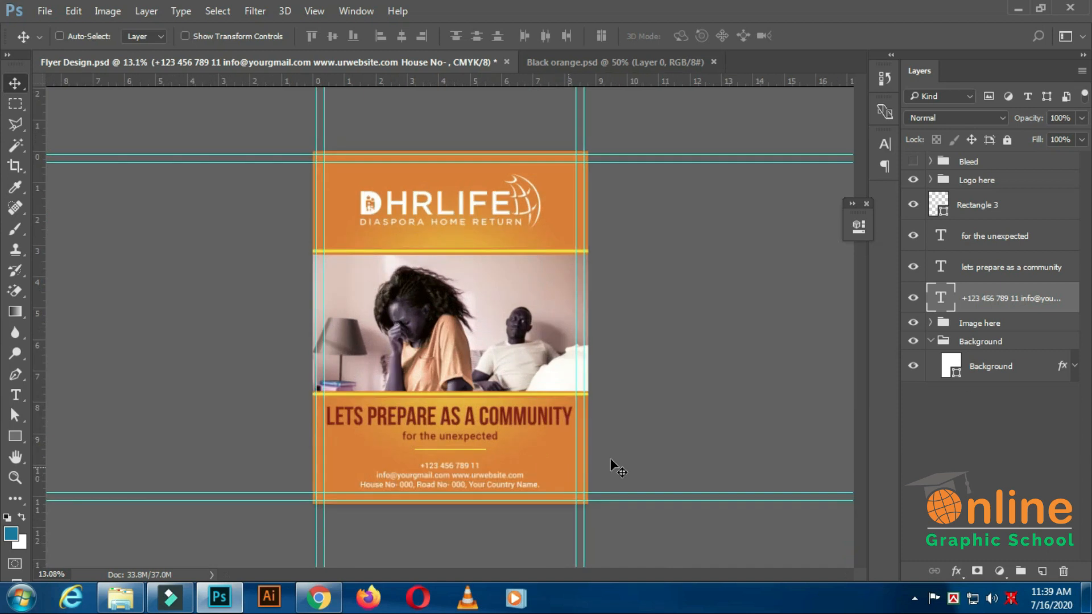
drag(992, 206, 993, 290)
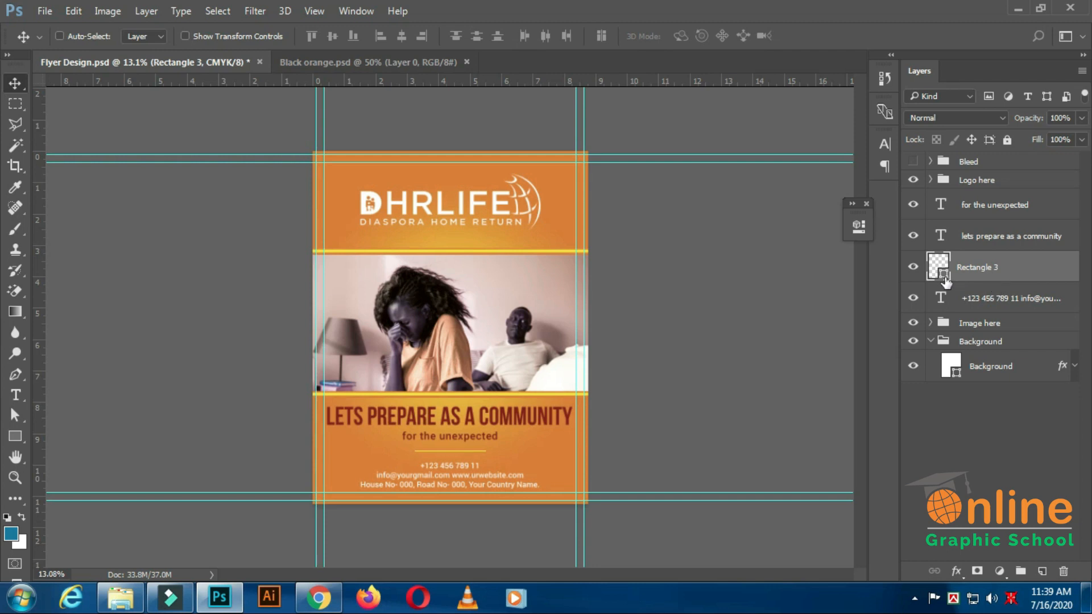
Align the contact text to the horizontal centre of the yellow divider line and clear the selection.
click(988, 296)
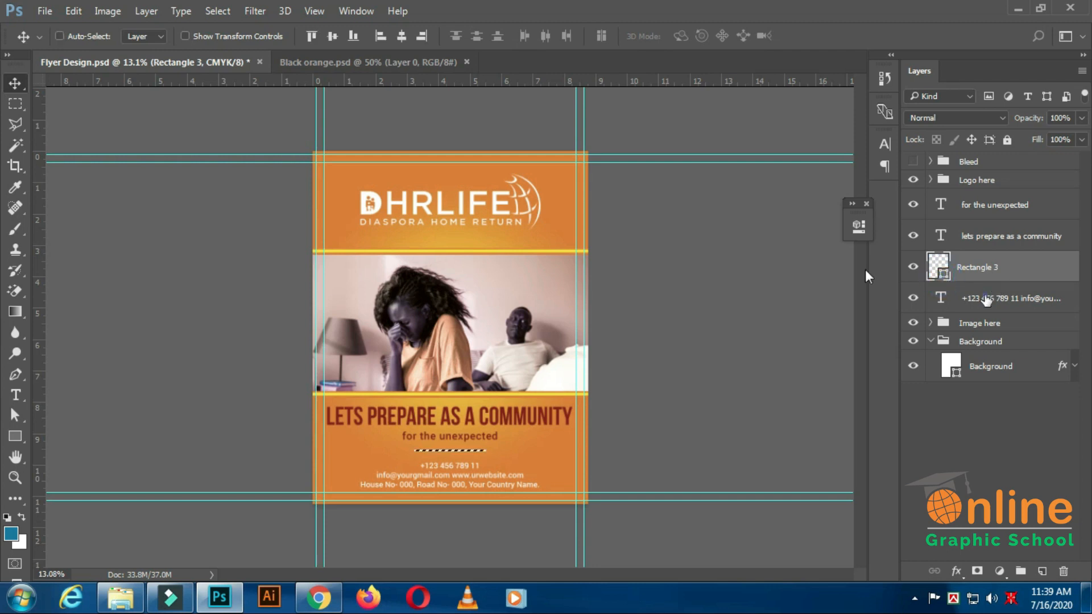
click(401, 36)
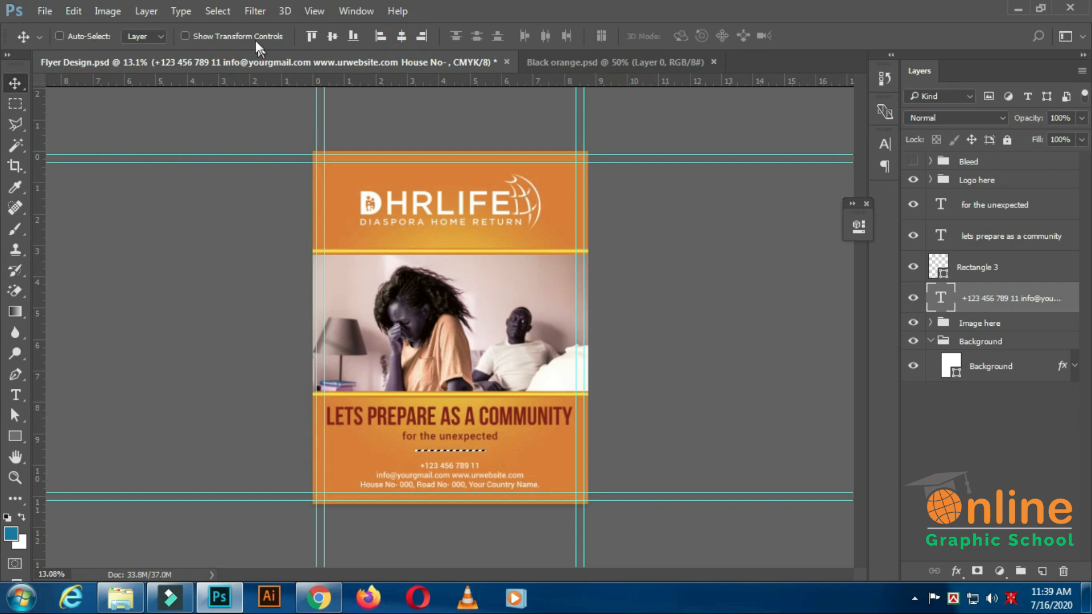
click(217, 11)
click(222, 46)
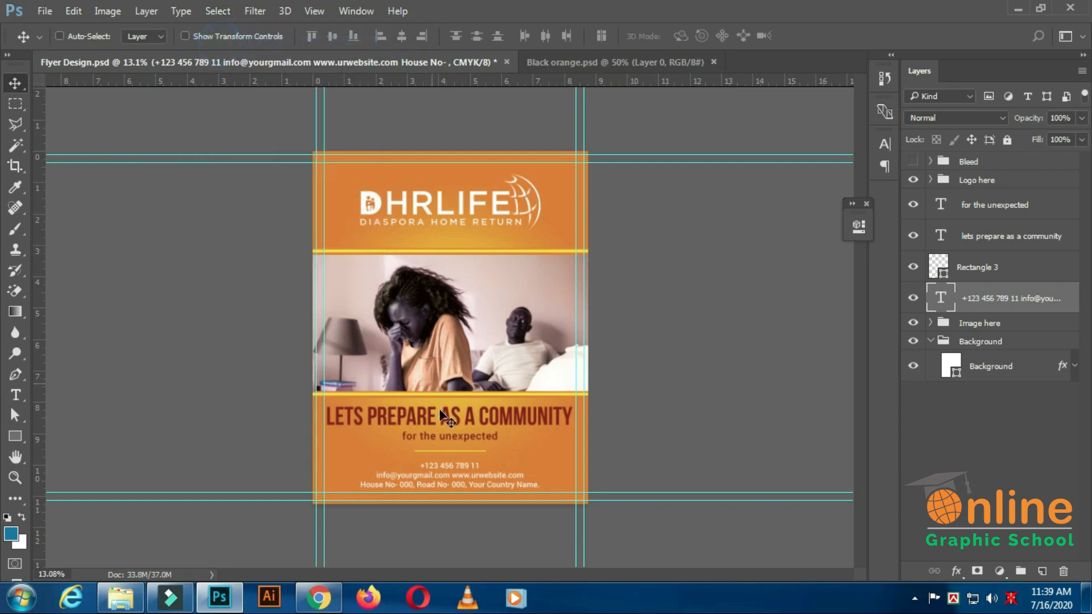
key(ctrl+plus)
scroll(469, 442, down, 7)
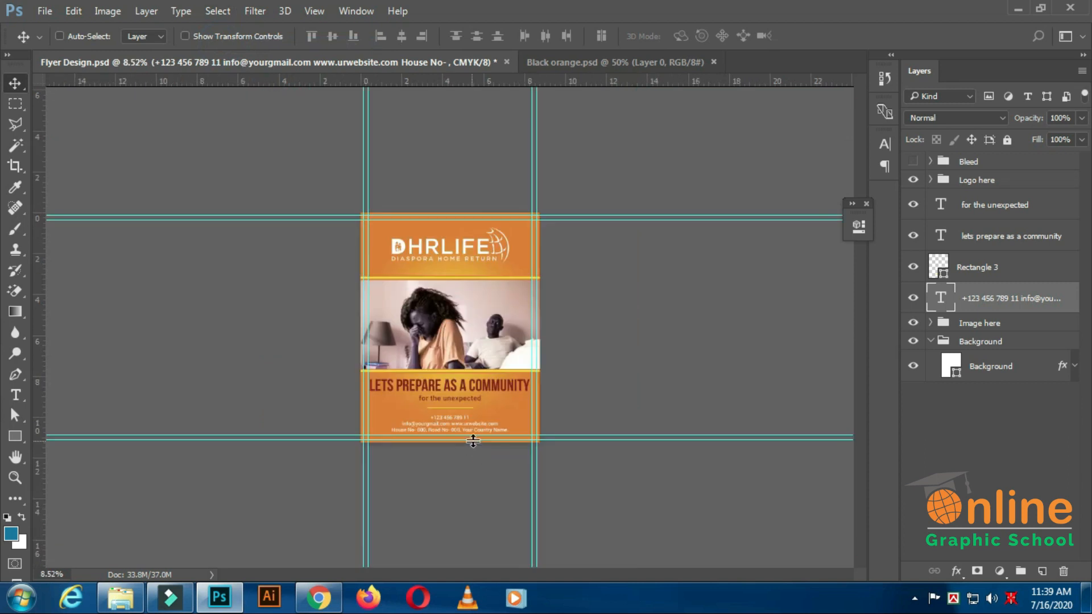
scroll(472, 448, up, 3)
scroll(474, 453, up, 6)
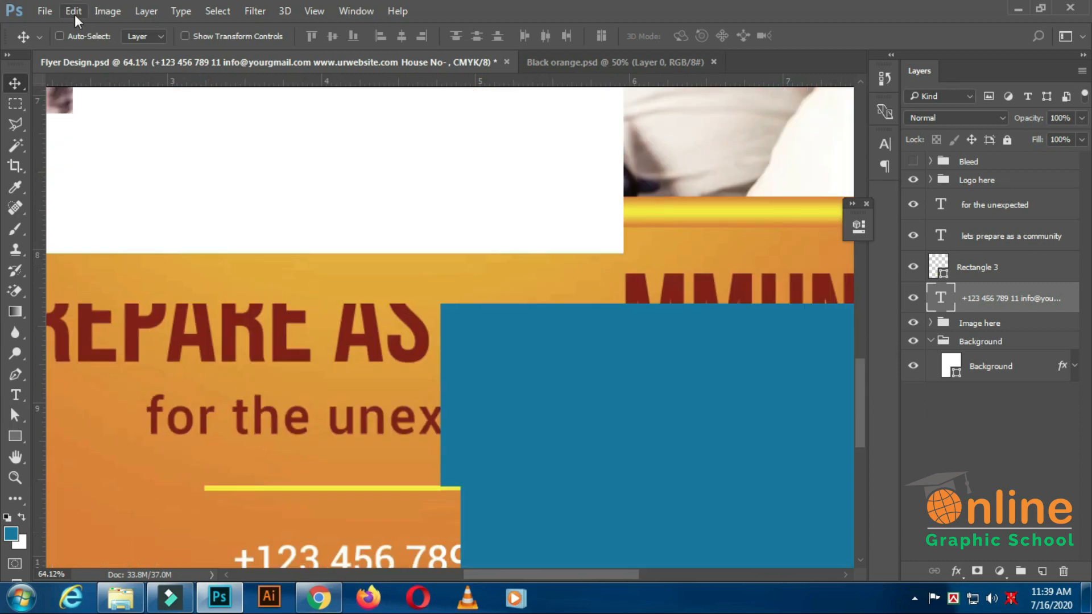
click(74, 13)
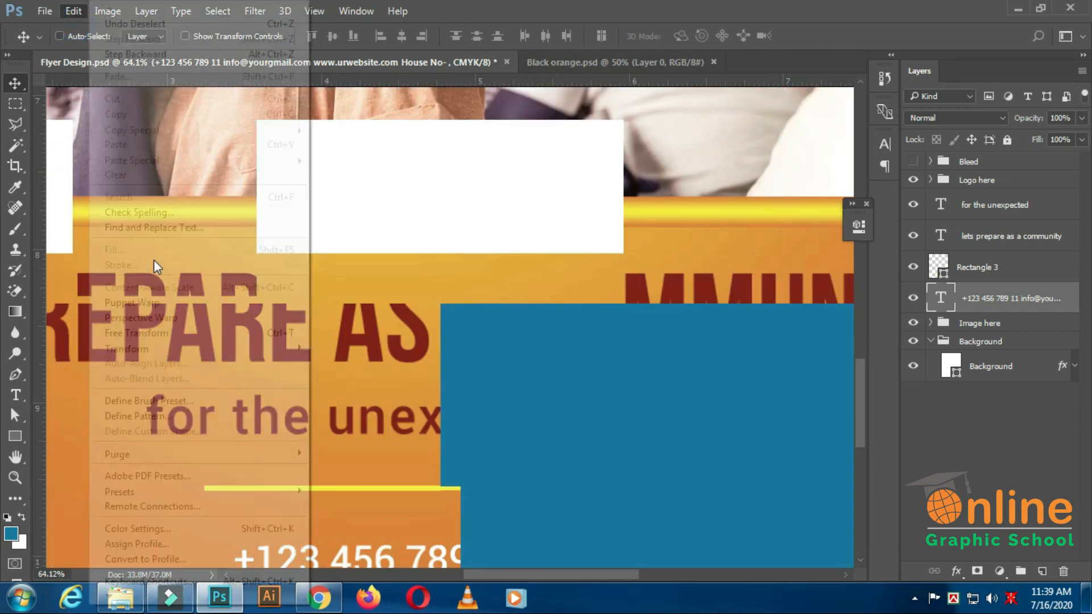
click(151, 333)
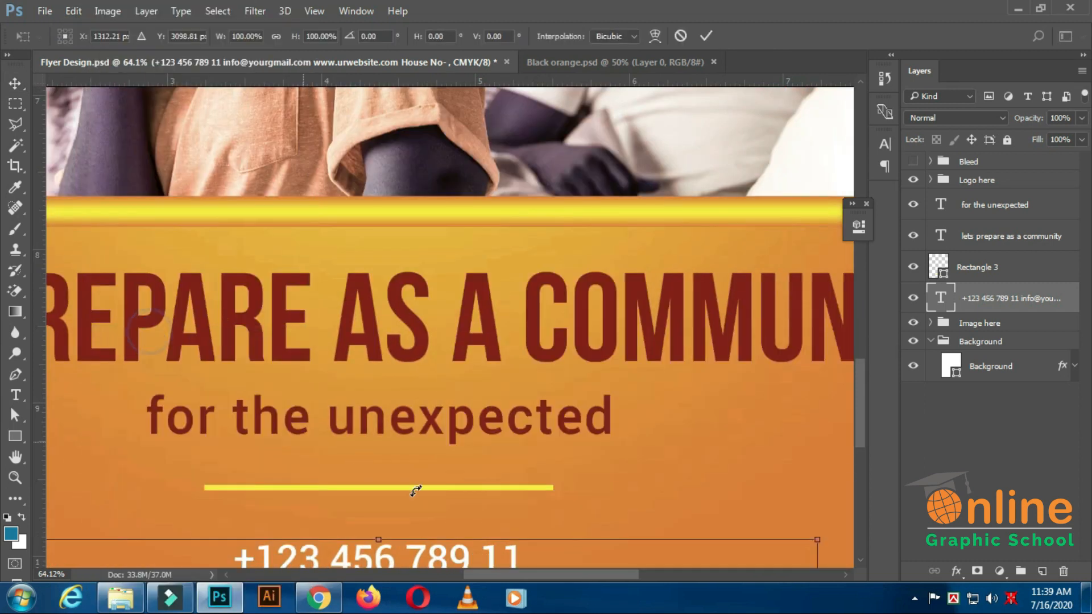
click(706, 36)
Thicken the yellow divider line (Rectangle 3) upward to 130% height with Free Transform.
click(969, 265)
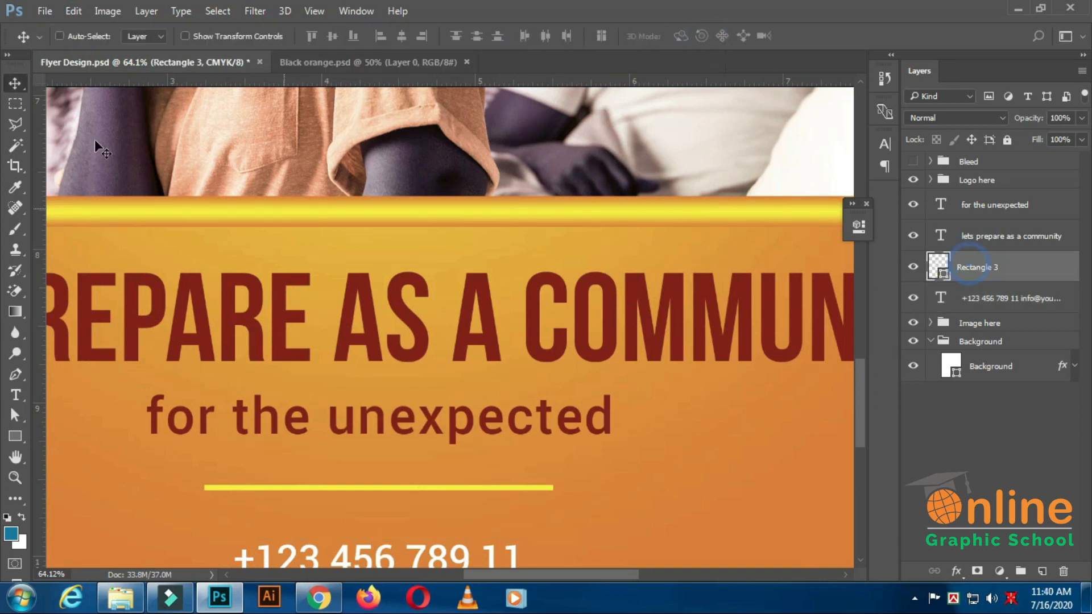
click(72, 13)
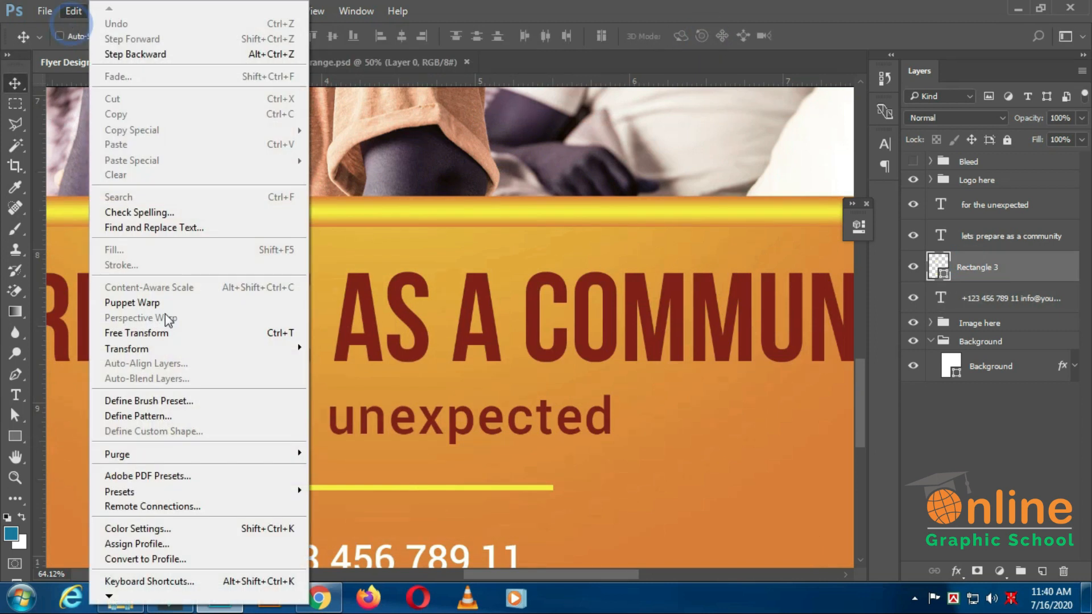
click(168, 333)
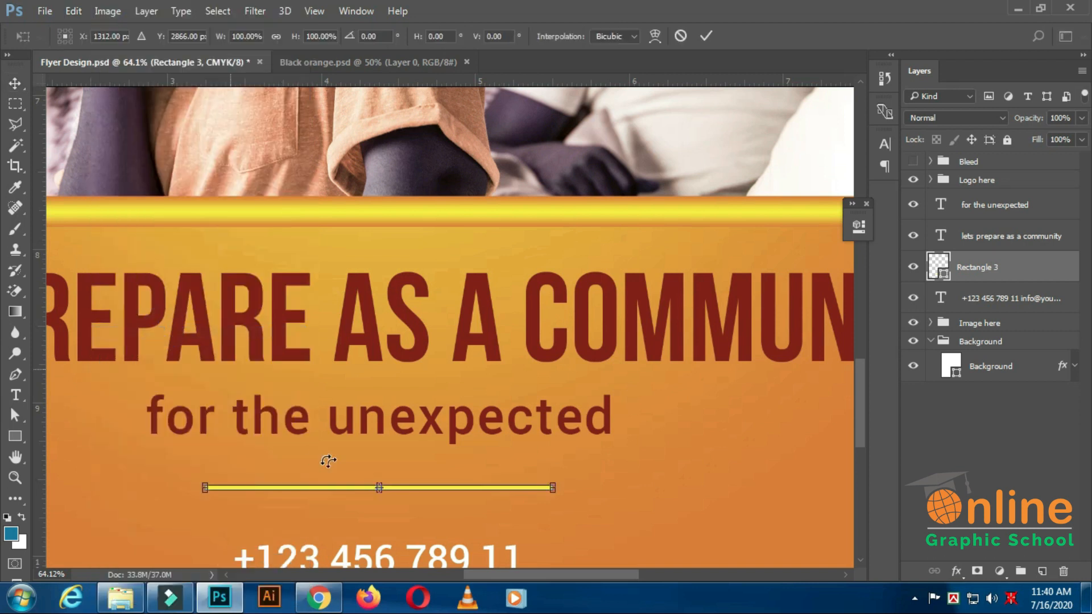
drag(382, 482, 382, 479)
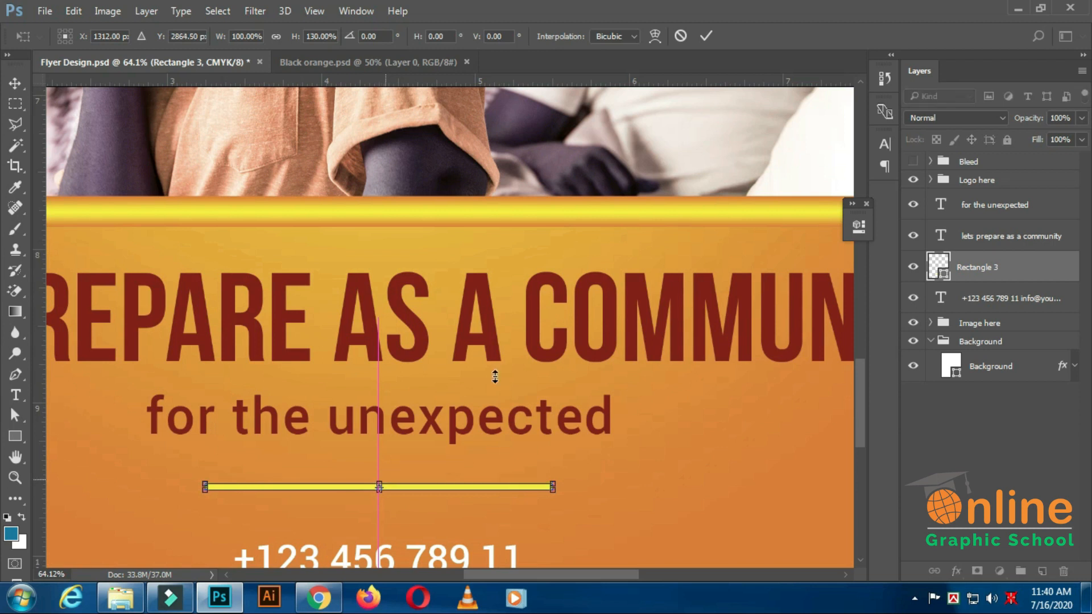
click(707, 37)
scroll(520, 370, down, 5)
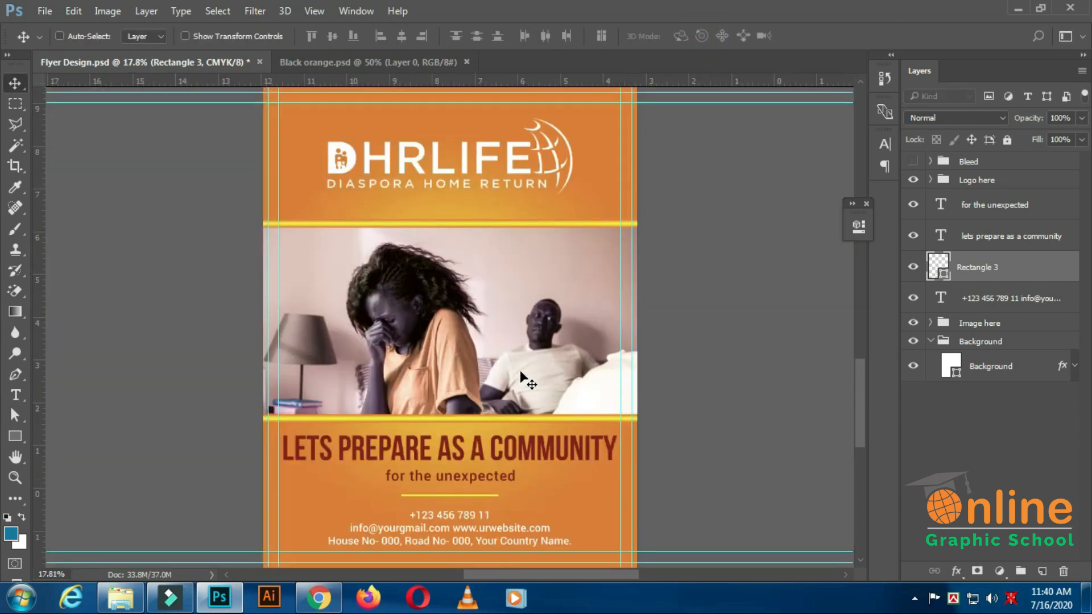
scroll(512, 401, up, 1)
scroll(512, 405, down, 1)
scroll(509, 407, down, 2)
scroll(508, 407, up, 2)
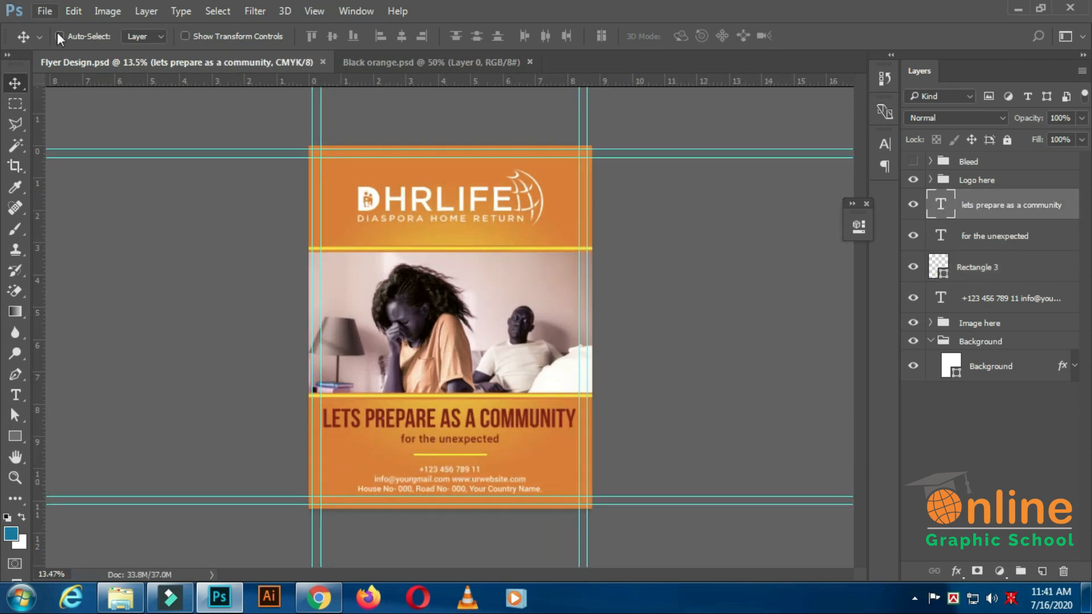
Save a JPEG copy of the flyer as Flyer Design in New folder at quality 12 (Maximum), Baseline ("Standard").
click(45, 11)
click(108, 186)
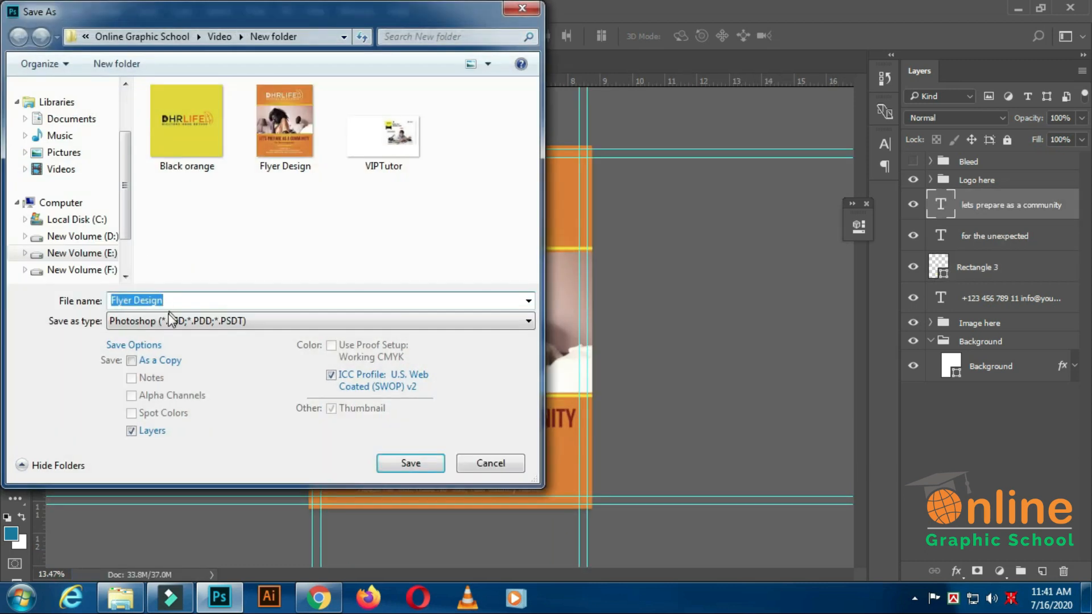
click(172, 320)
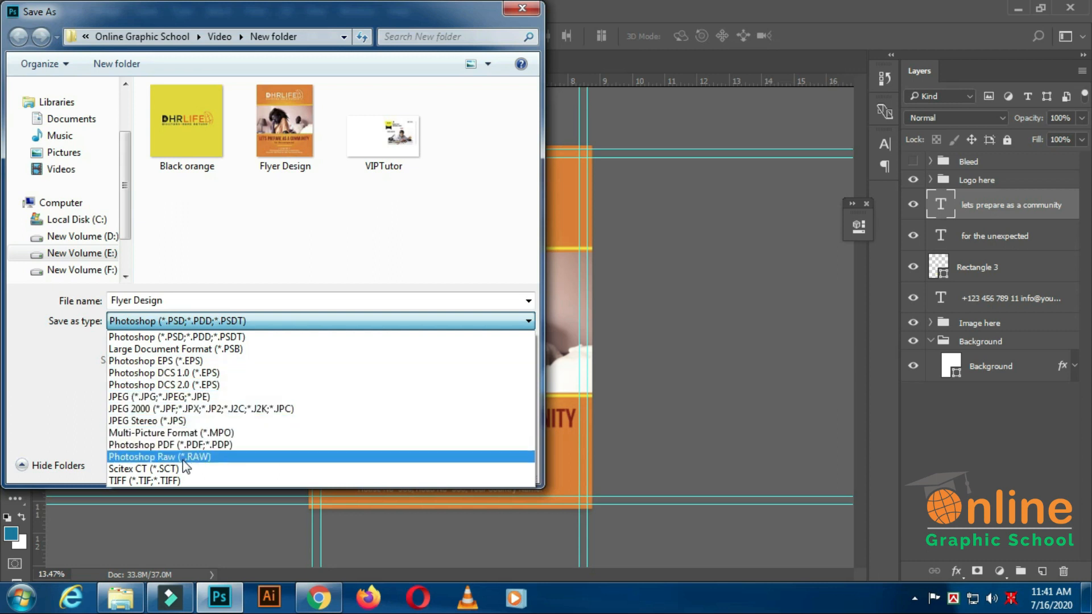
click(208, 397)
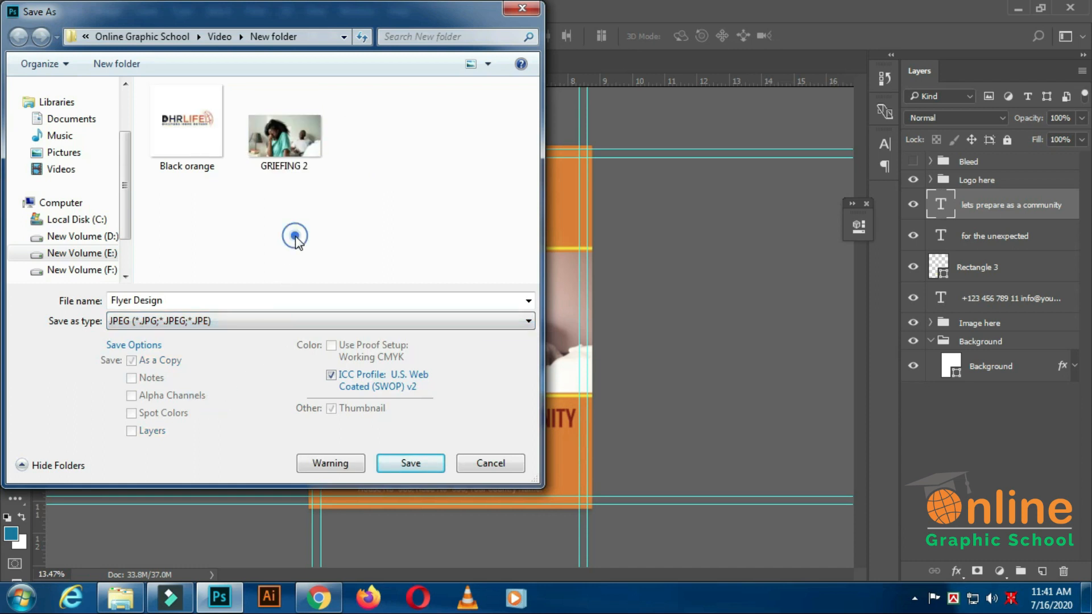
click(405, 463)
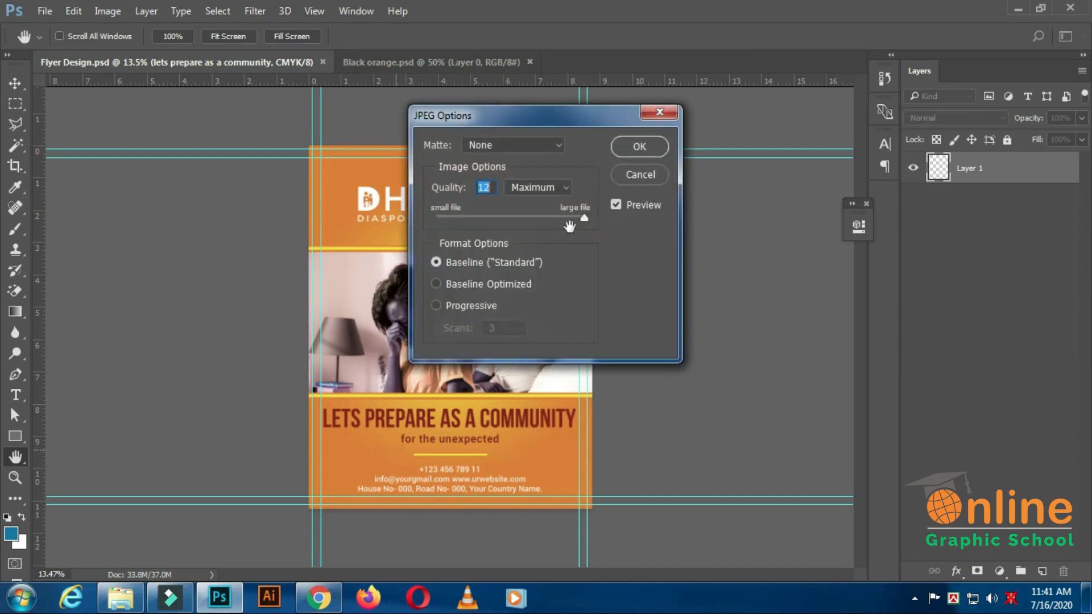
click(641, 147)
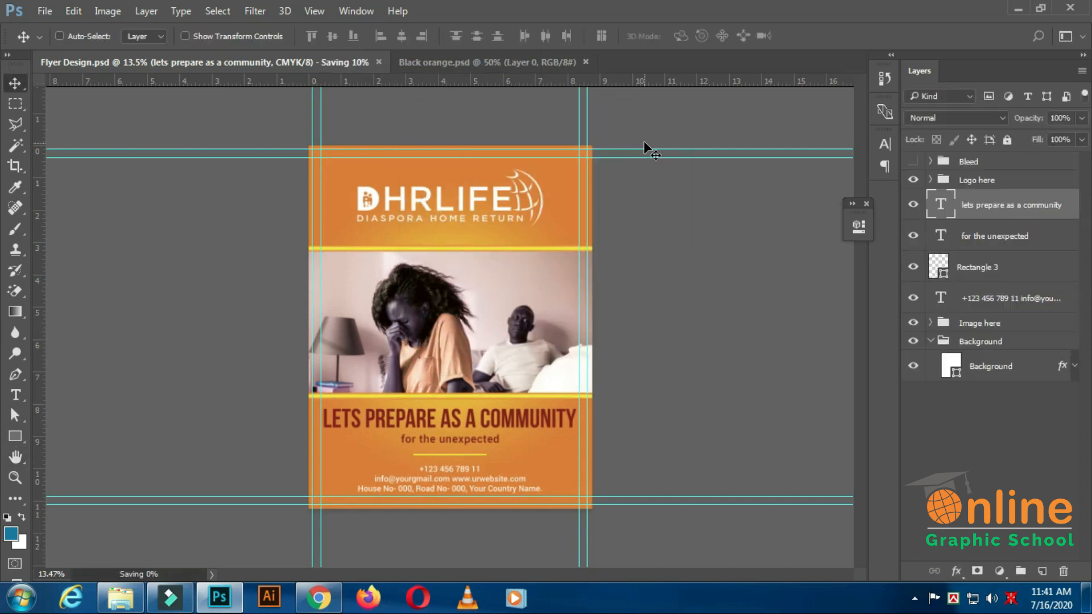
Open the exported Flyer Design JPEG from its folder, check the whole flyer and close the viewer and folder.
click(120, 597)
double_click(437, 183)
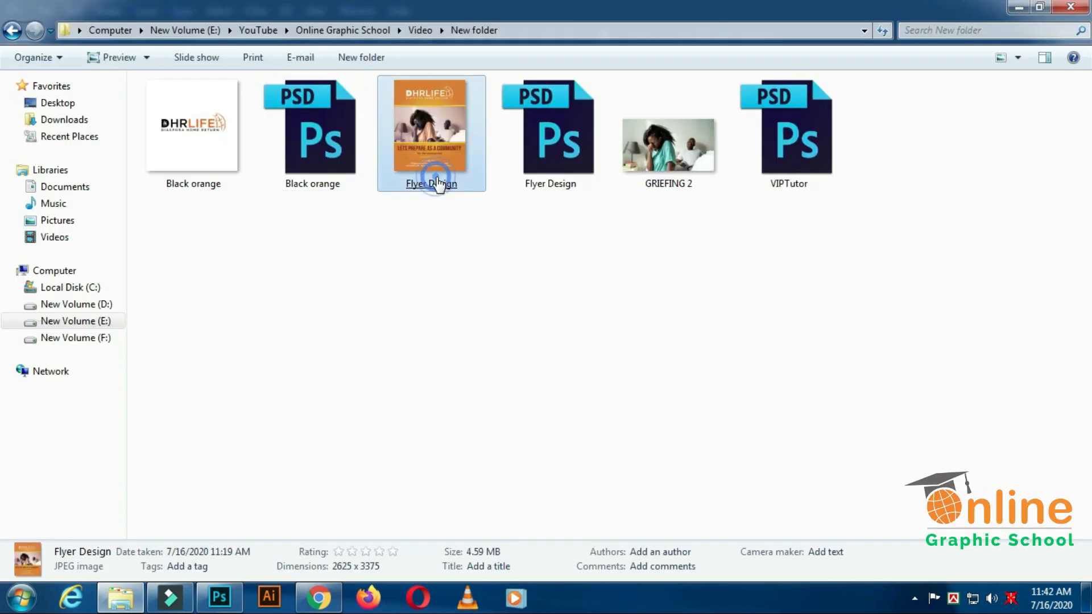
scroll(599, 347, up, 1)
scroll(629, 336, down, 1)
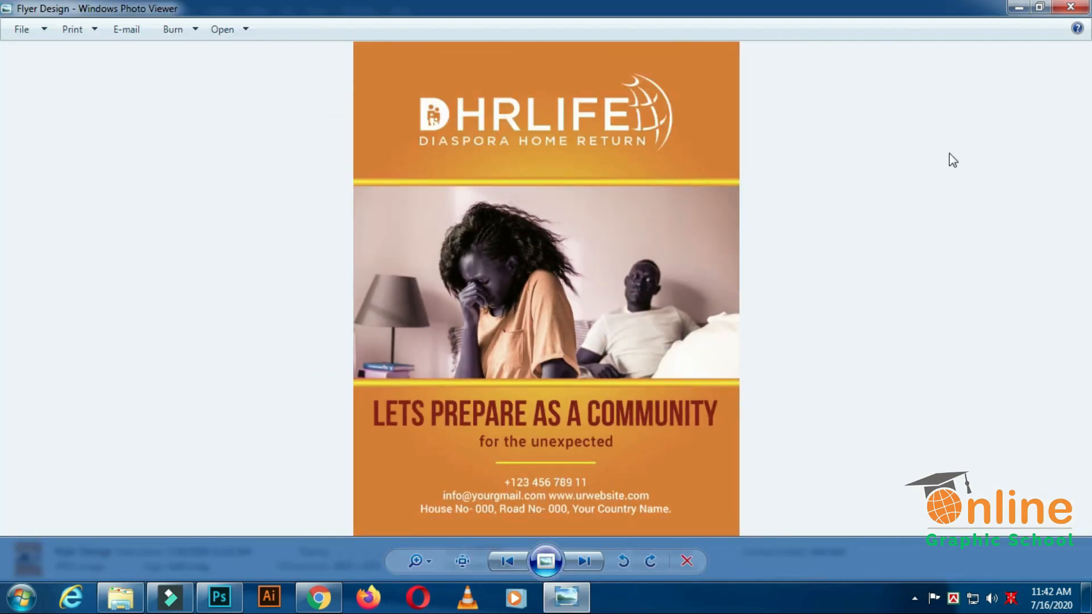
click(1064, 8)
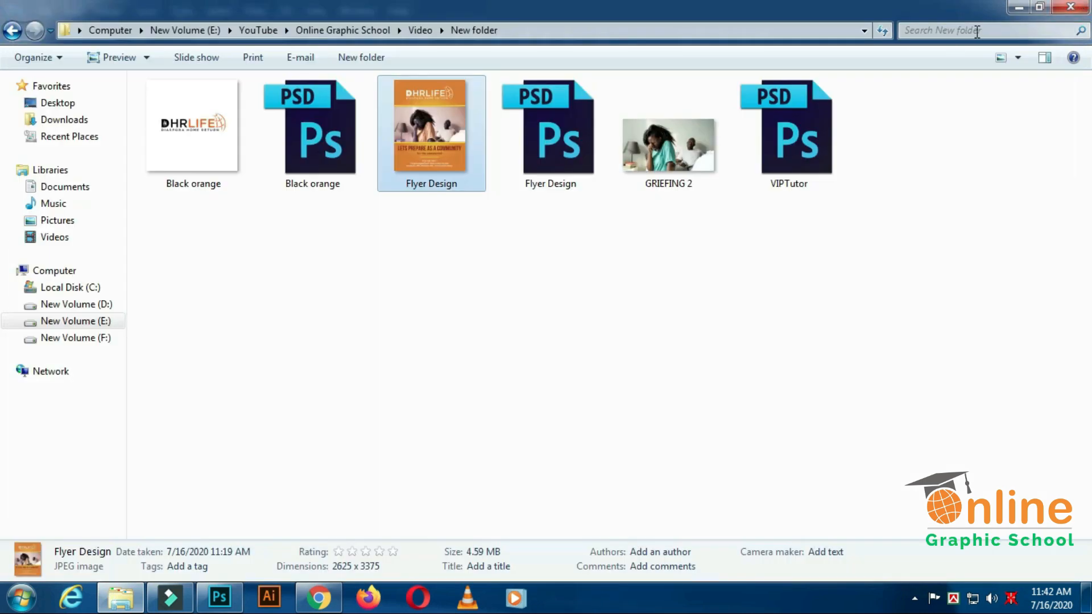
click(1068, 7)
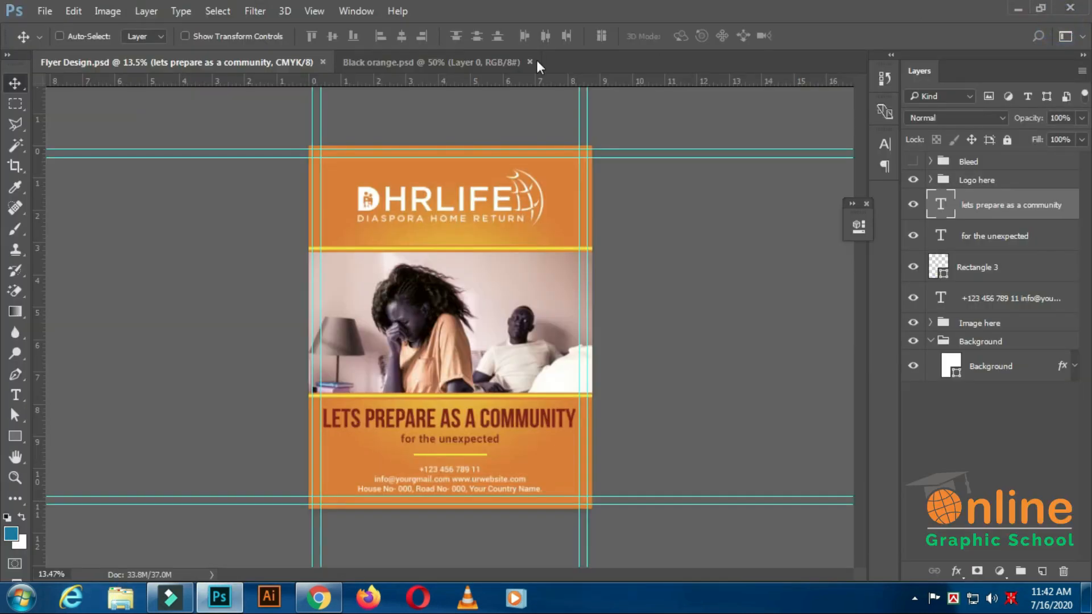
Close the Flyer Design.psd and Black orange.psd documents and exit the program.
click(323, 62)
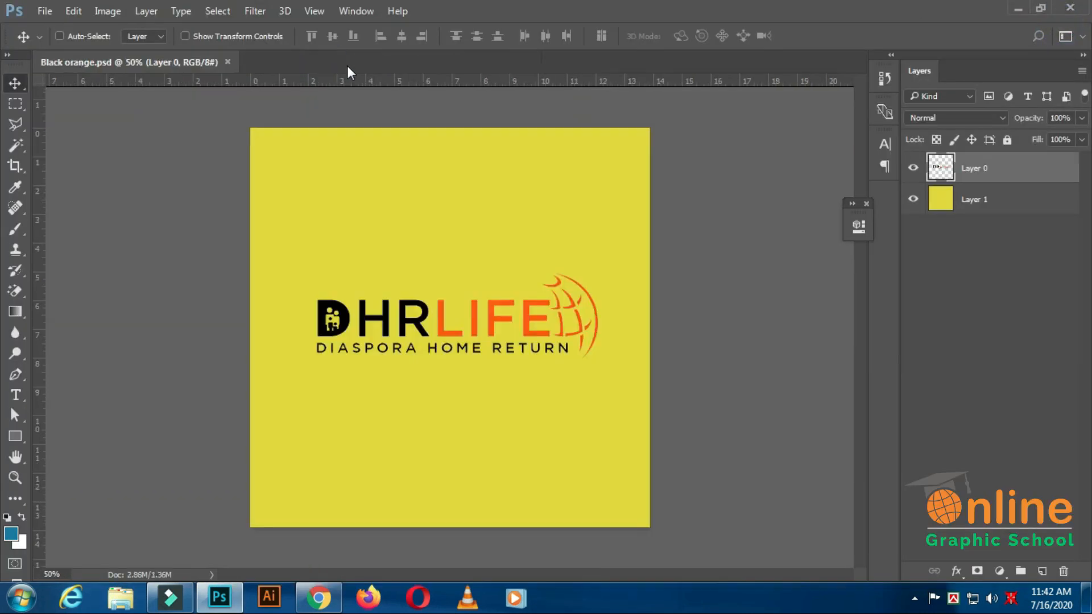
click(229, 60)
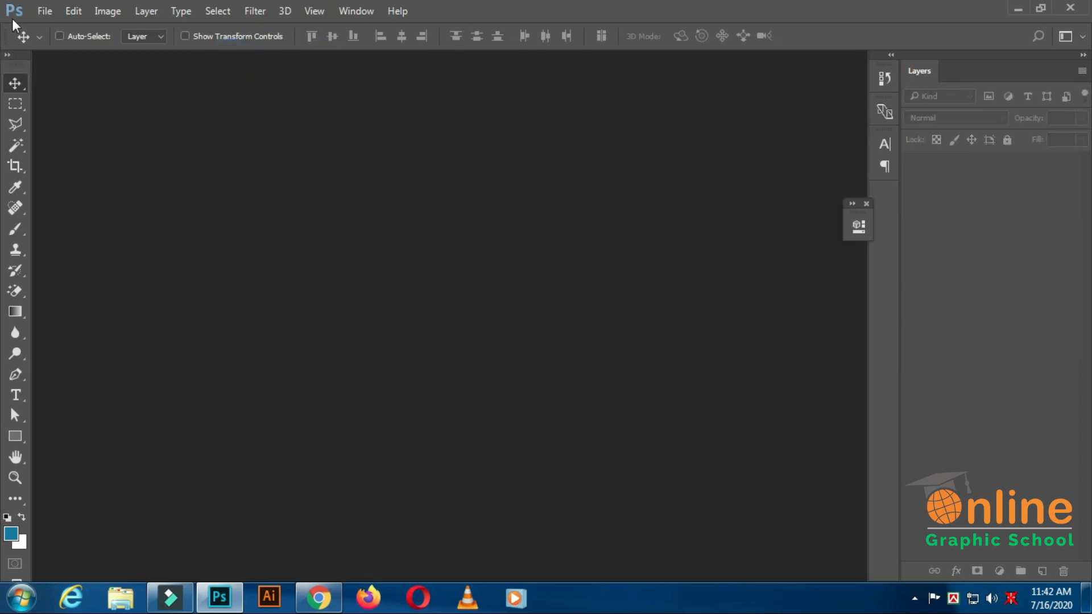
click(43, 11)
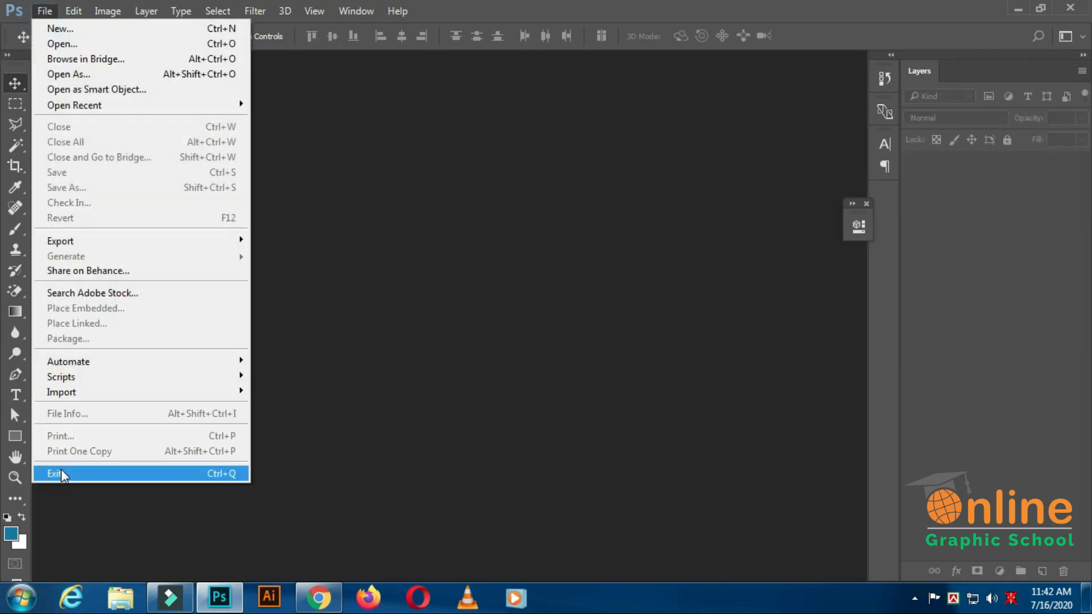